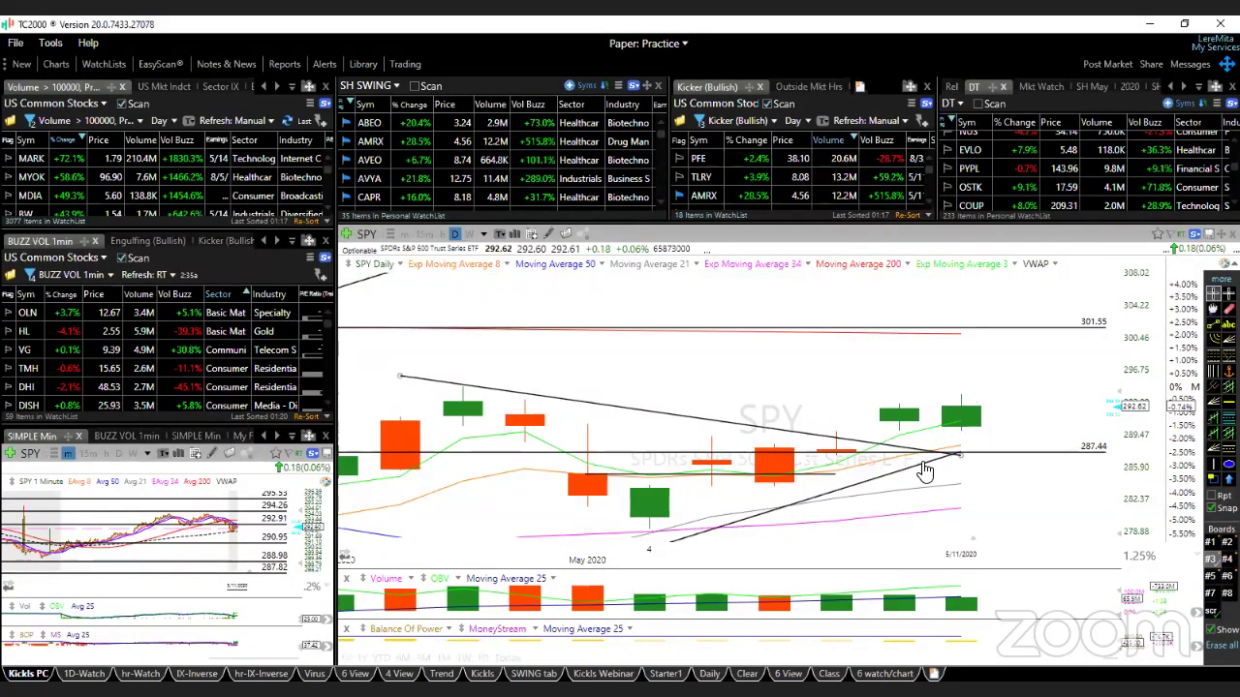
# Step: Flatten SPY's descending trendline, extend the rising trendline past the latest candles, and zoom out
pyautogui.moveTo(968, 453); pyautogui.dragTo(970, 446)
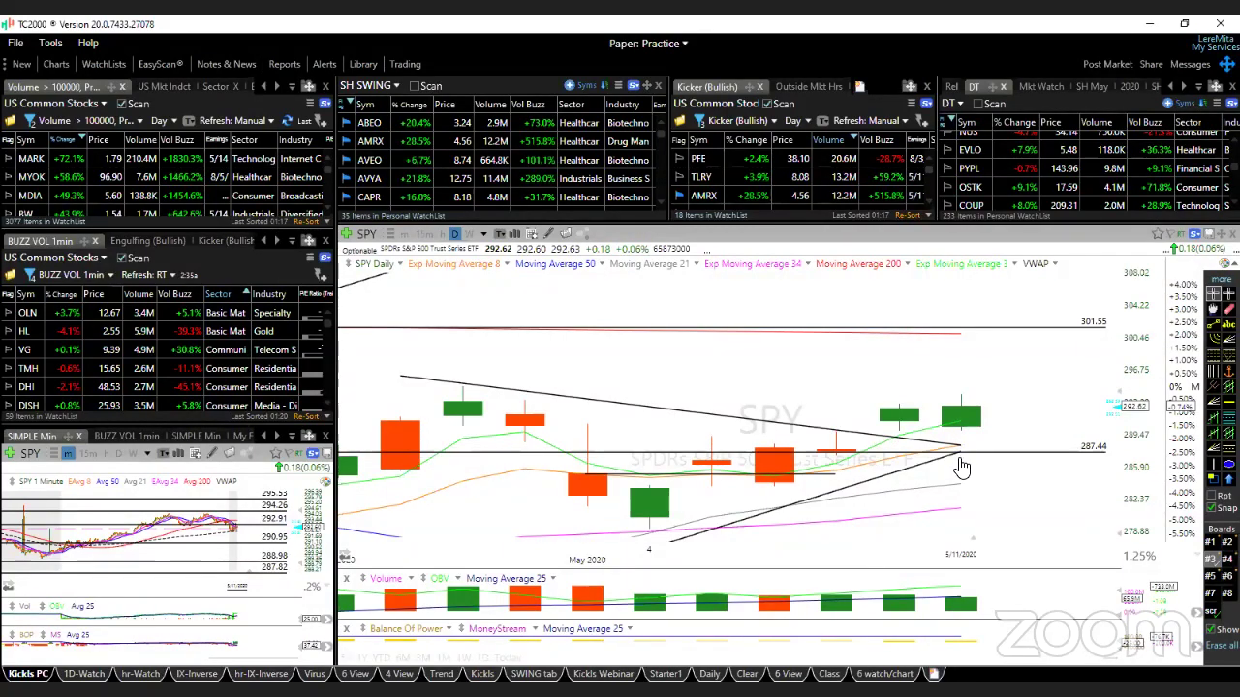
pyautogui.moveTo(954, 468); pyautogui.dragTo(1149, 433)
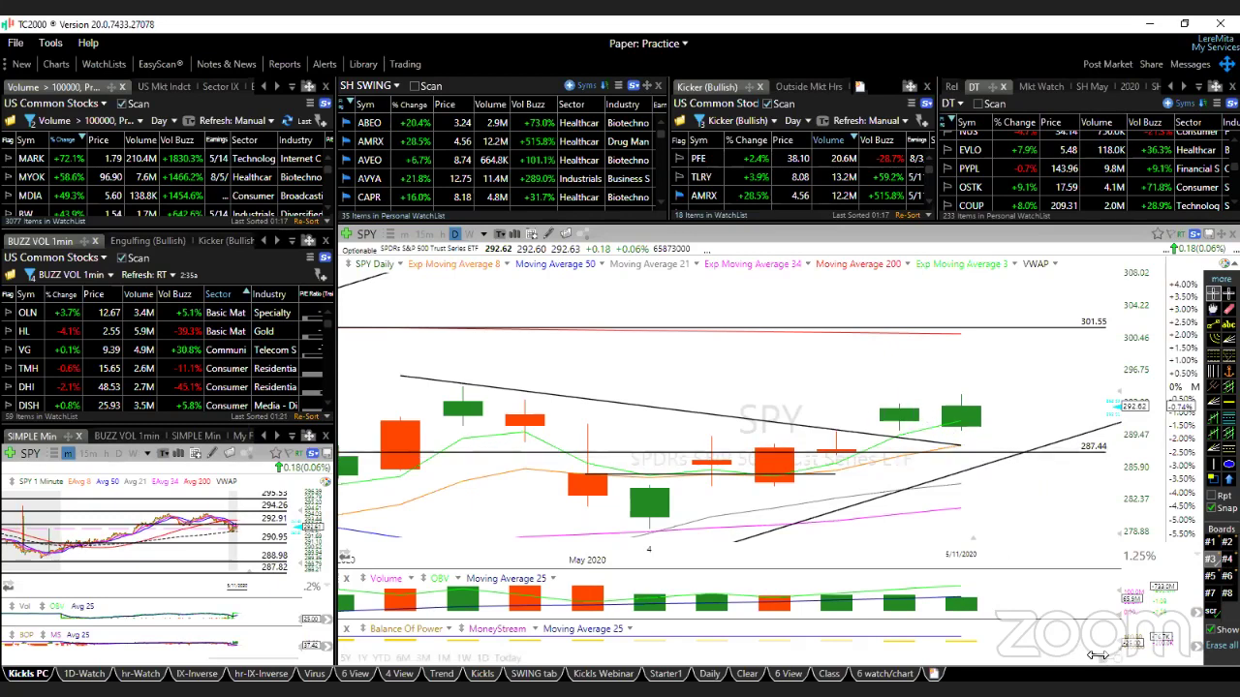
pyautogui.scroll(-2, 1098, 656)
pyautogui.scroll(-2, 1098, 655)
pyautogui.scroll(-2, 1098, 656)
pyautogui.scroll(-2, 1098, 656)
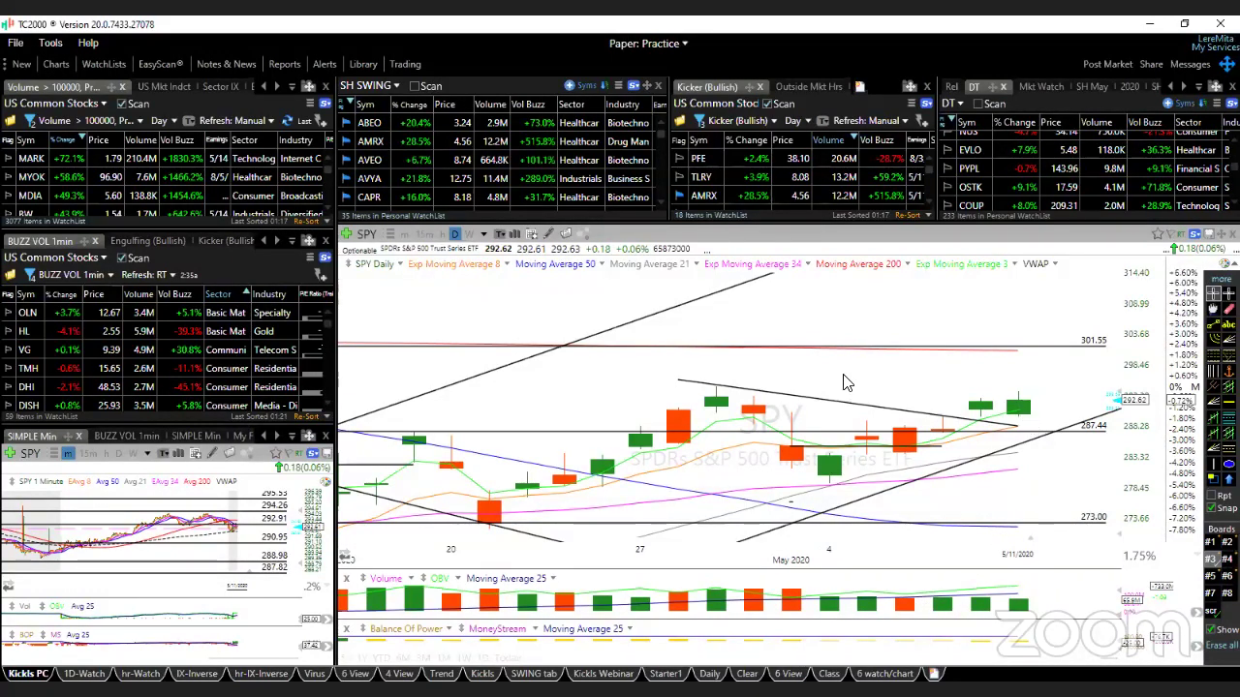
# Step: Check recent SPY bar prices, then compress and restretch the price scale
pyautogui.moveTo(721, 402); pyautogui.dragTo(765, 414)
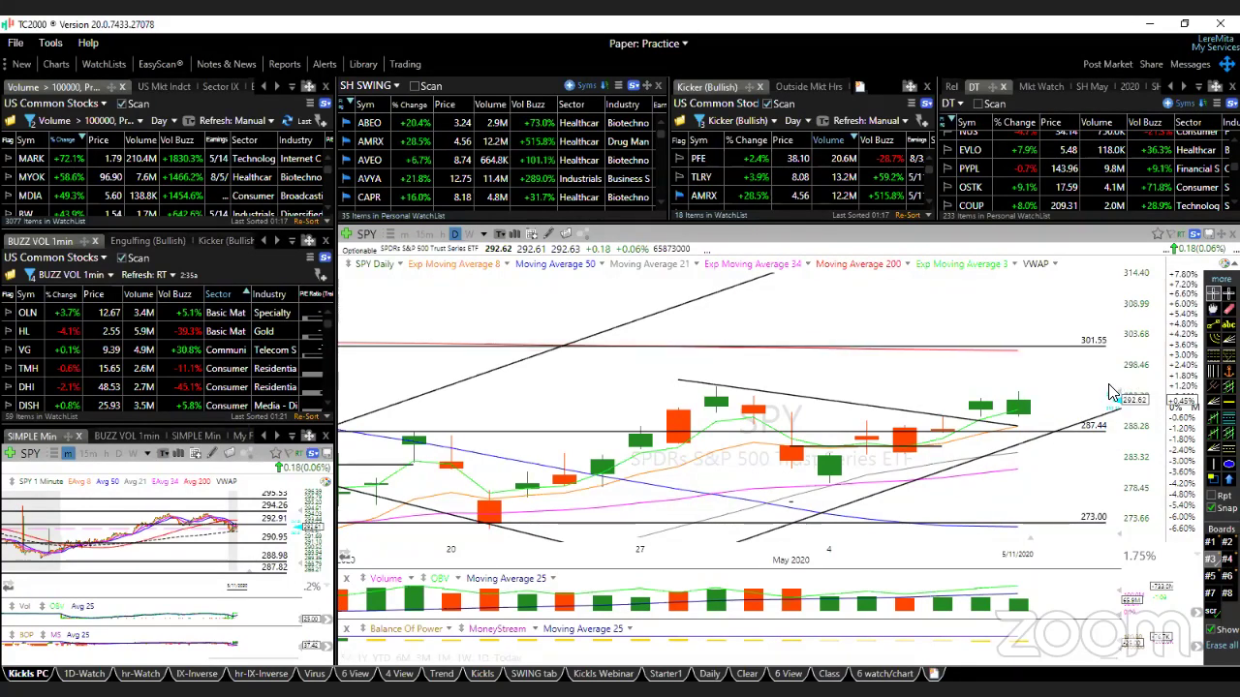
pyautogui.moveTo(1104, 410); pyautogui.dragTo(1100, 432)
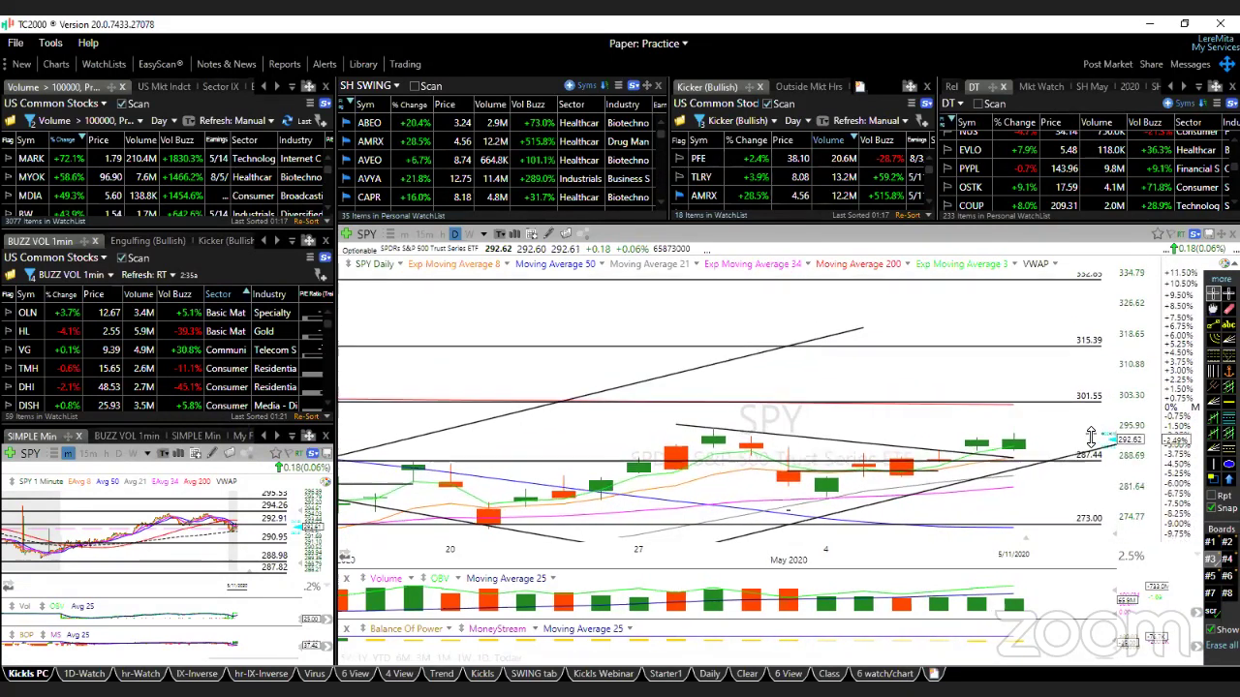
pyautogui.moveTo(1091, 438)
pyautogui.mouseDown()
pyautogui.moveTo(1093, 401)
pyautogui.moveTo(1066, 399)
pyautogui.mouseUp()
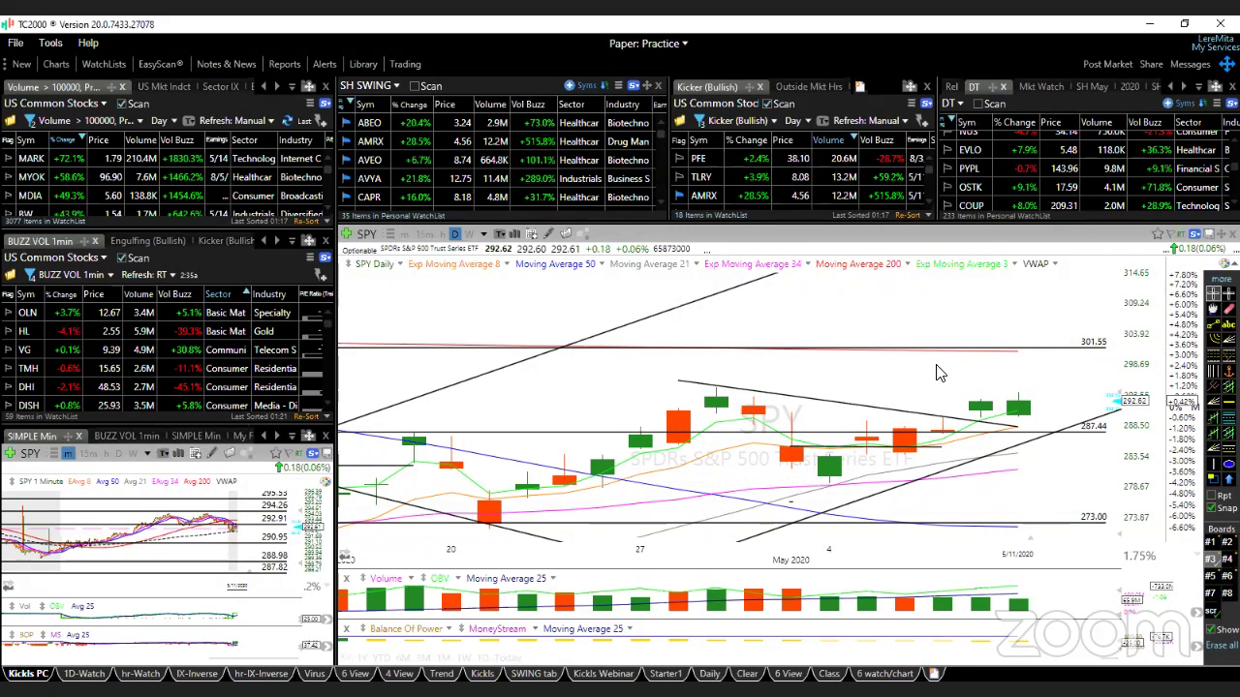
# Step: Load ABEO from the SH SWING watchlist, select its trendlines, then advance to AMRX
pyautogui.click(376, 124)
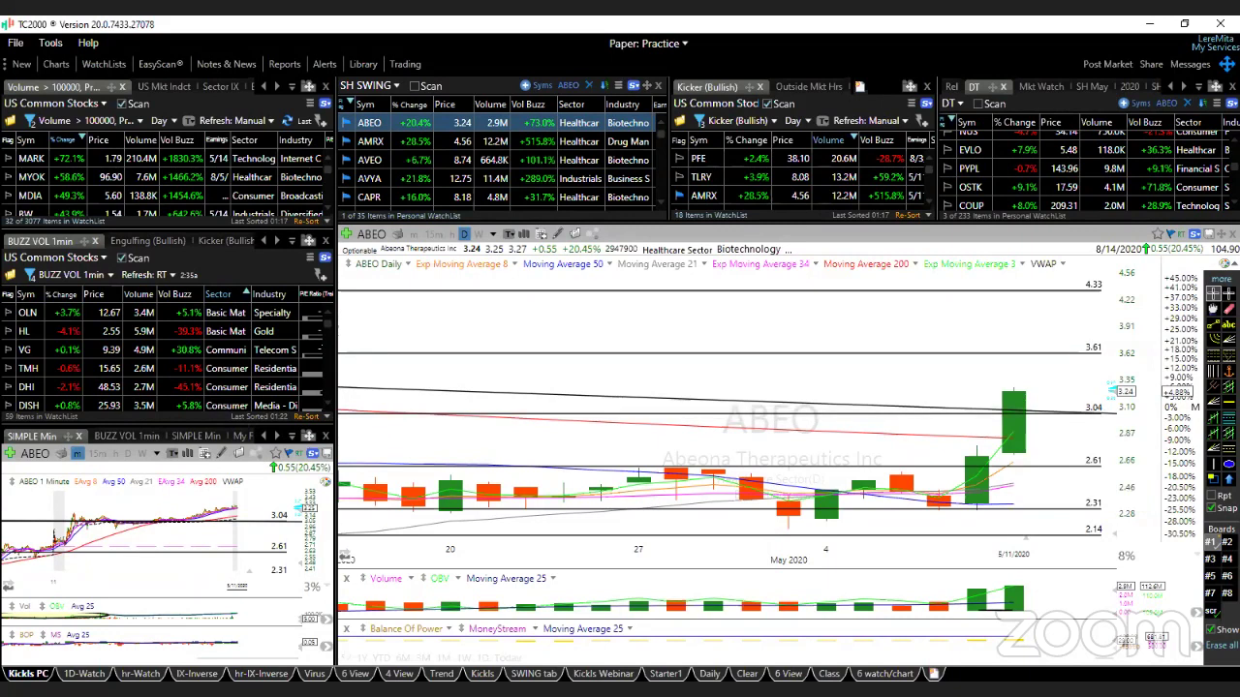
pyautogui.click(1015, 407)
pyautogui.click(1032, 433)
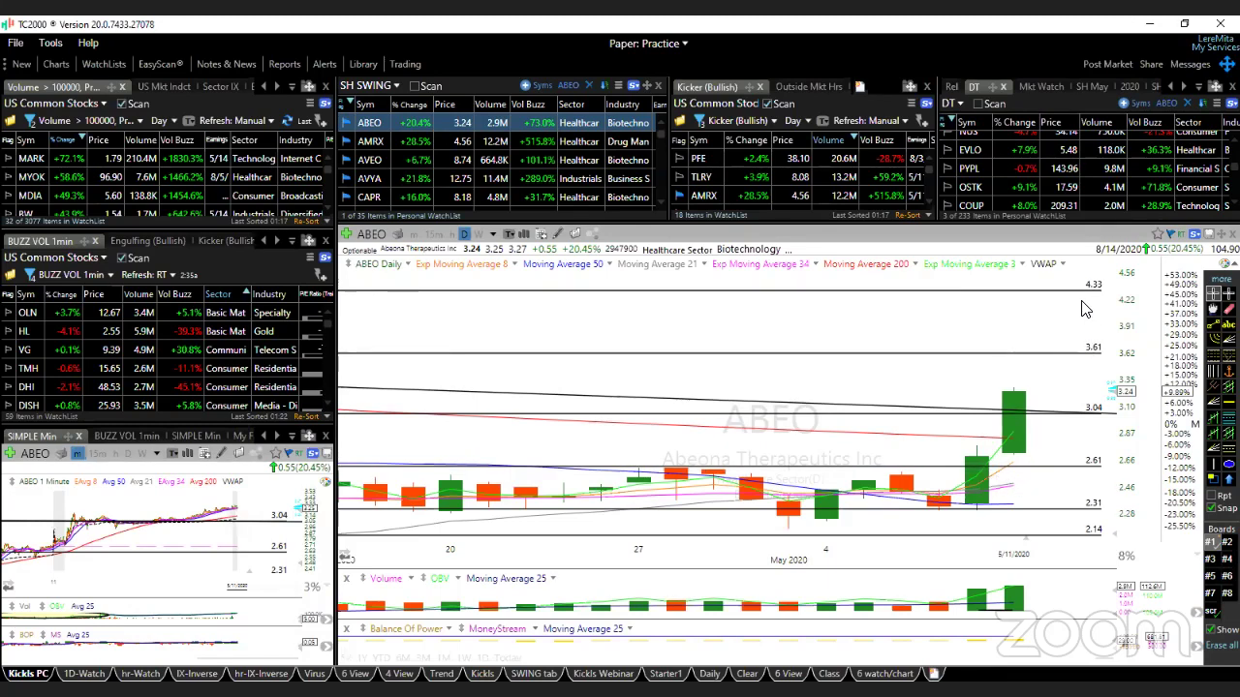
pyautogui.press('Down')
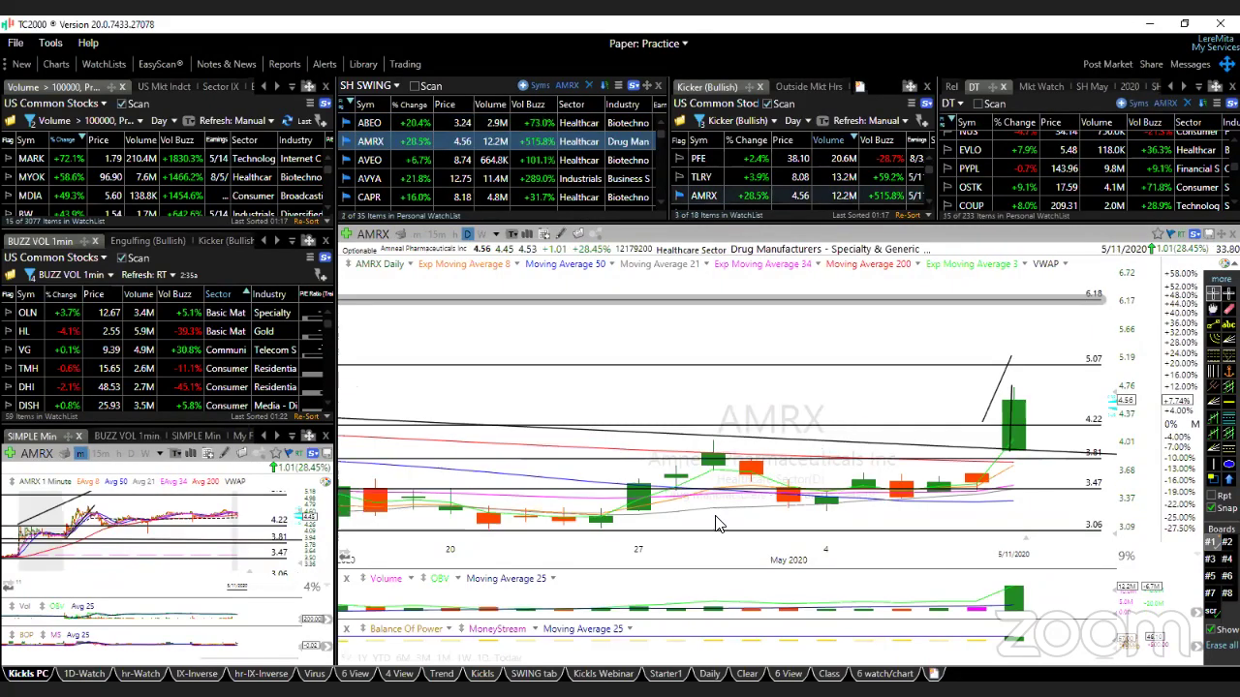
# Step: Put AMRX on a 1-minute chart zoomed into the morning rally and read the opening spike bar
pyautogui.click(506, 657)
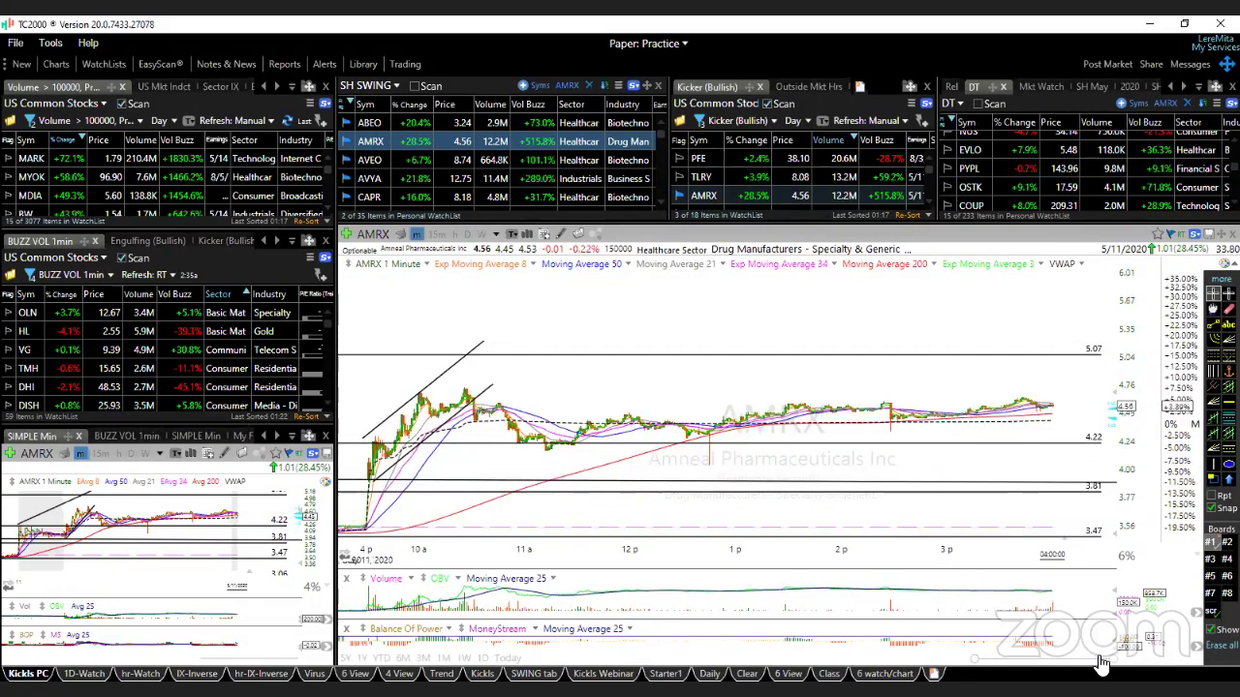
pyautogui.moveTo(1035, 656); pyautogui.dragTo(1015, 657)
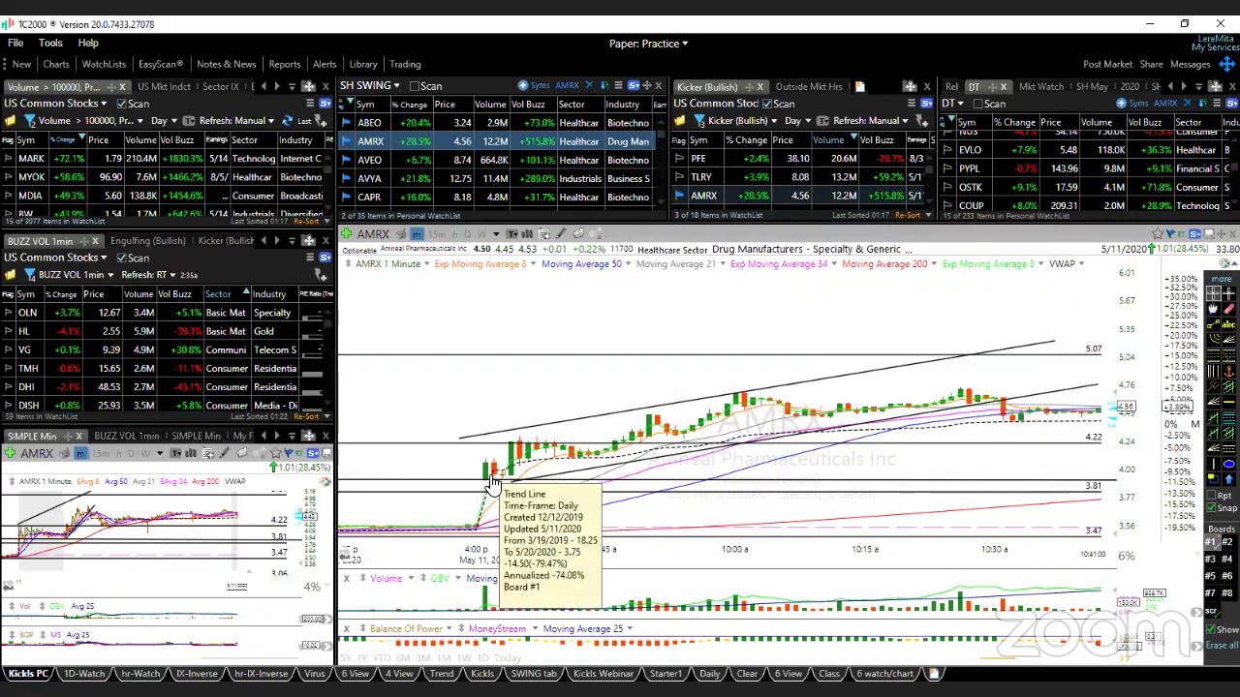
pyautogui.click(492, 468)
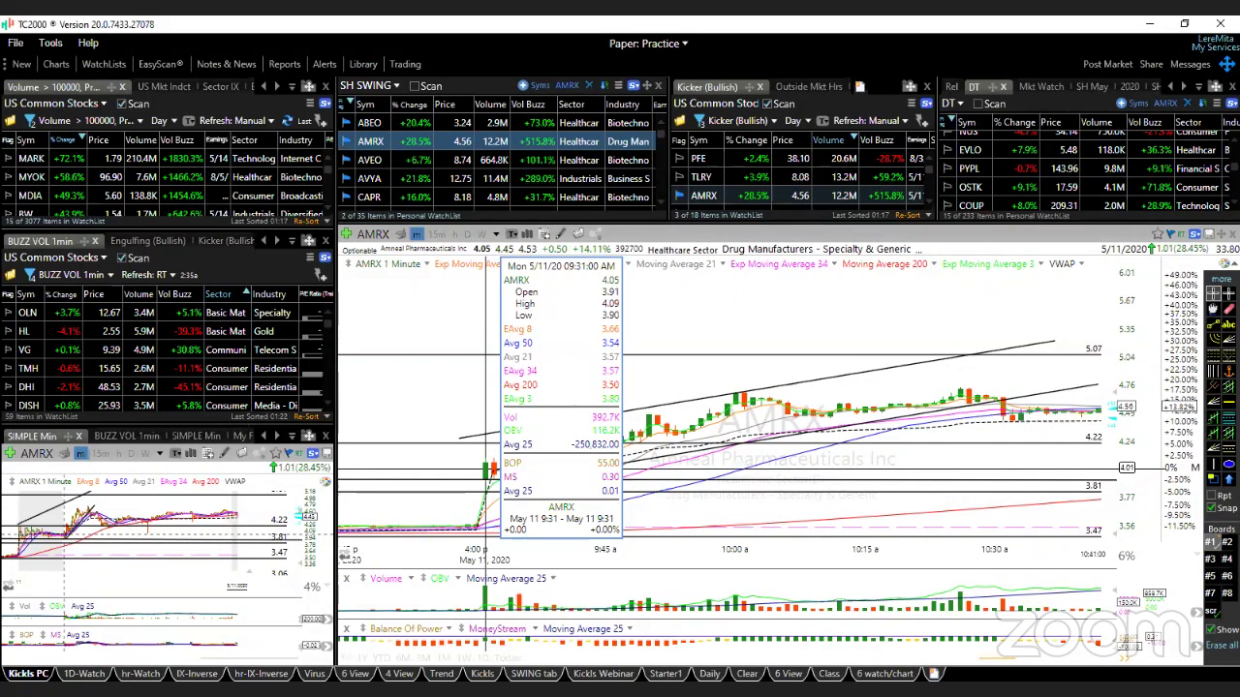
pyautogui.click(489, 473)
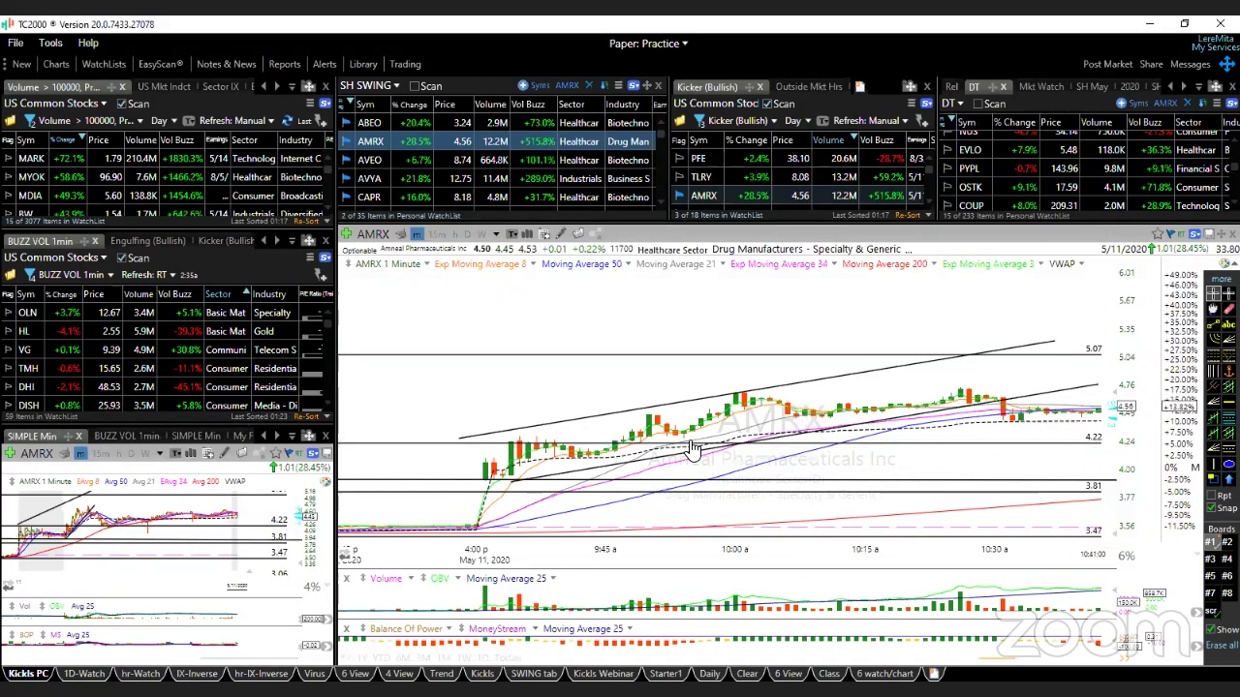
# Step: Read the 10:00 candle, track morning prices, and bring later morning candles into view
pyautogui.click(736, 409)
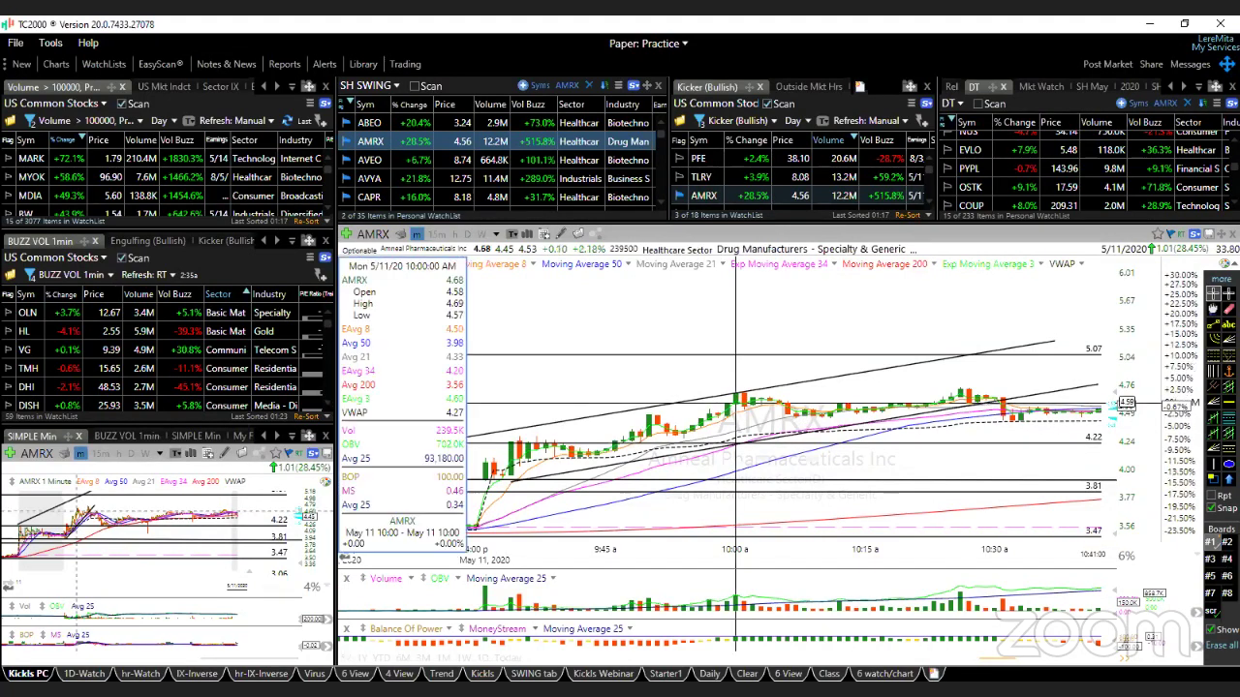
pyautogui.click(738, 407)
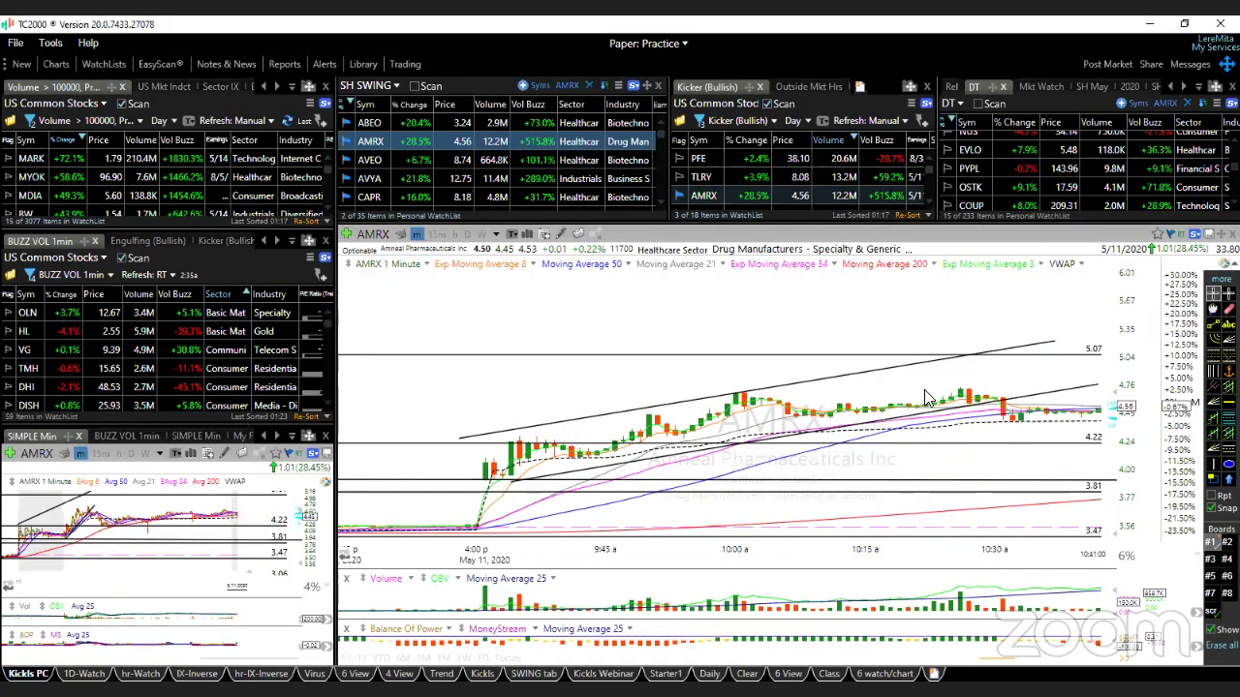
pyautogui.moveTo(925, 397); pyautogui.dragTo(960, 401)
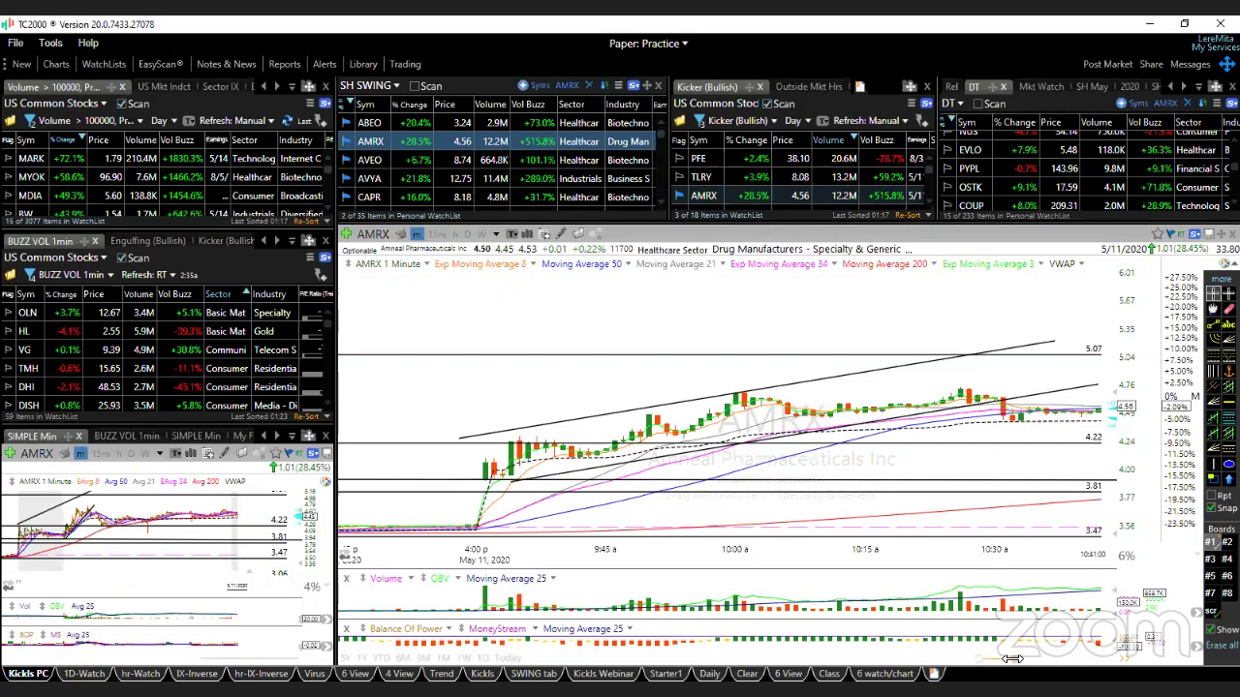
pyautogui.moveTo(1014, 659); pyautogui.dragTo(1036, 658)
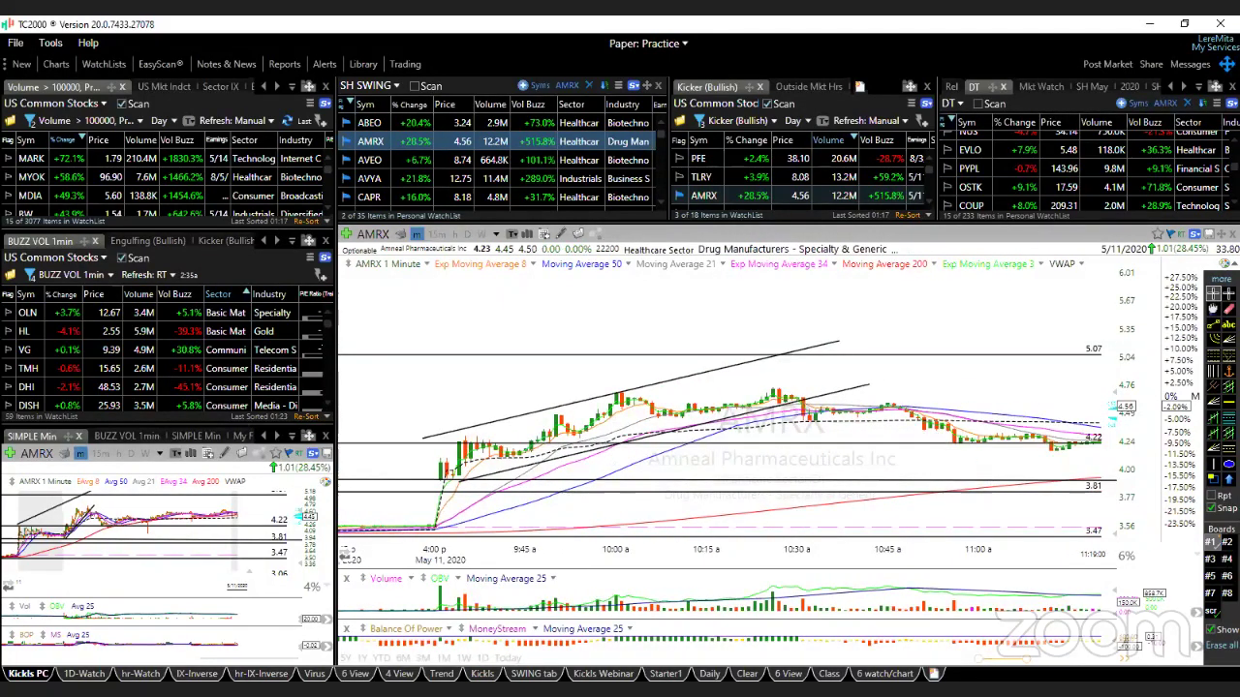
pyautogui.click(948, 451)
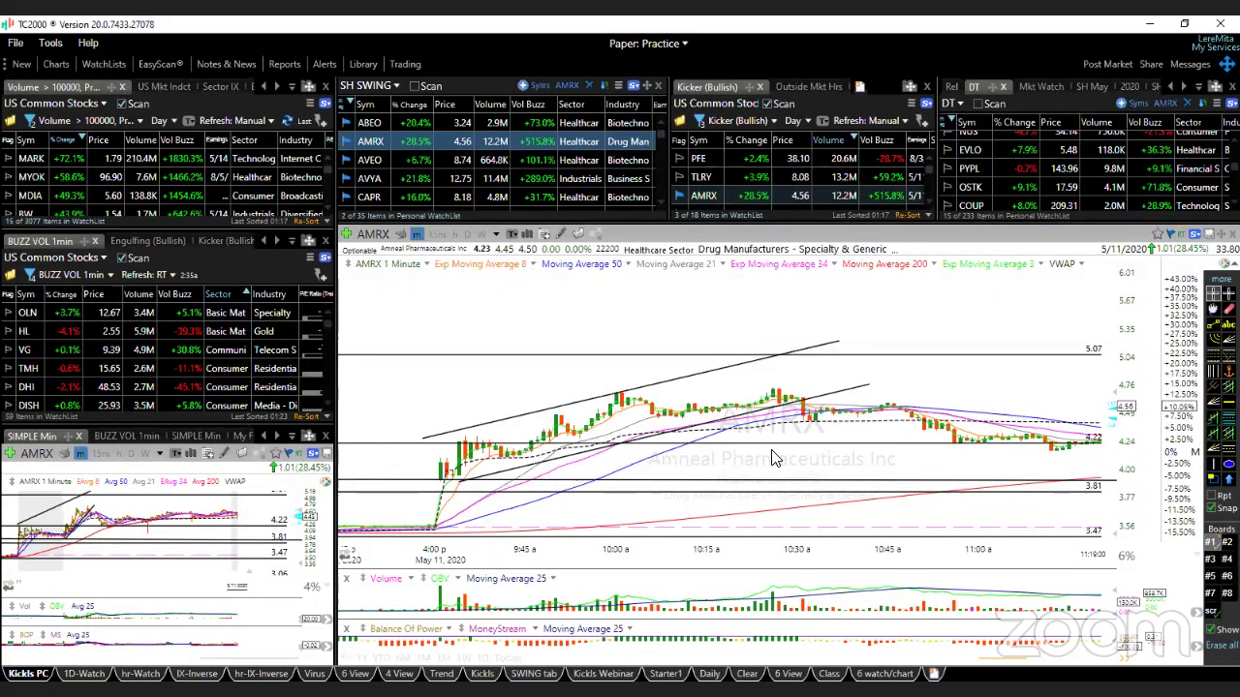
# Step: Read the 10:12 AM AMRX bar, then zoom out to show the full session to the close
pyautogui.click(688, 461)
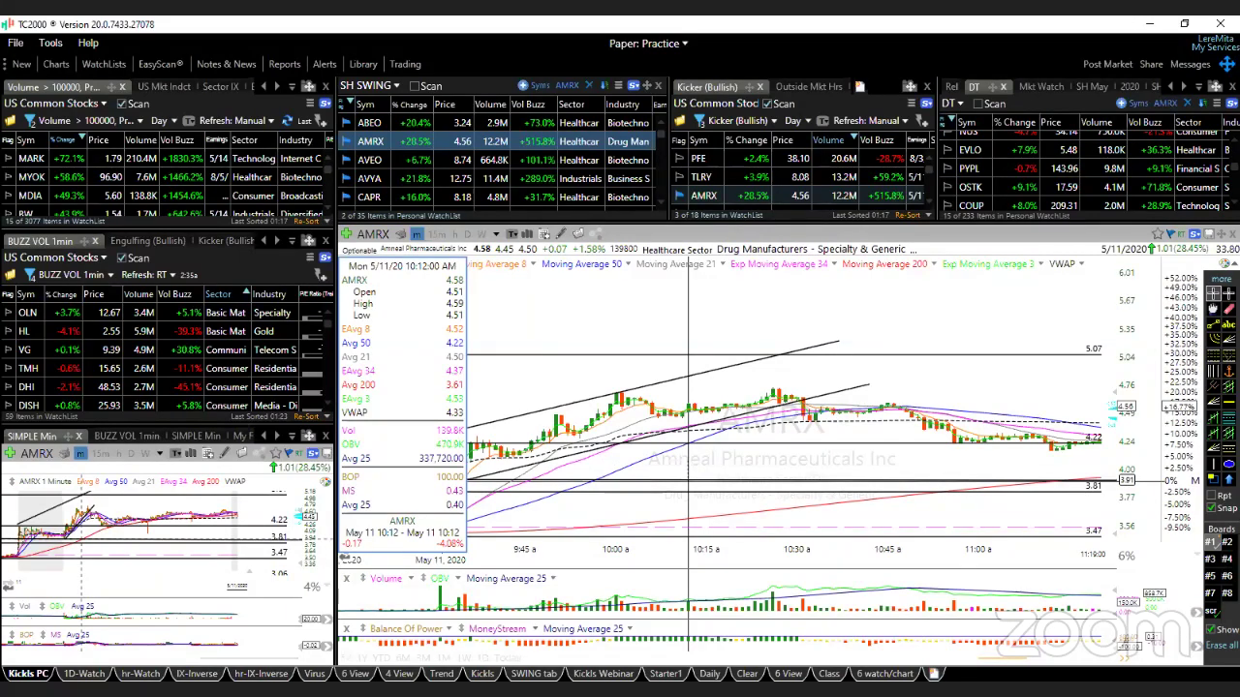
pyautogui.click(789, 362)
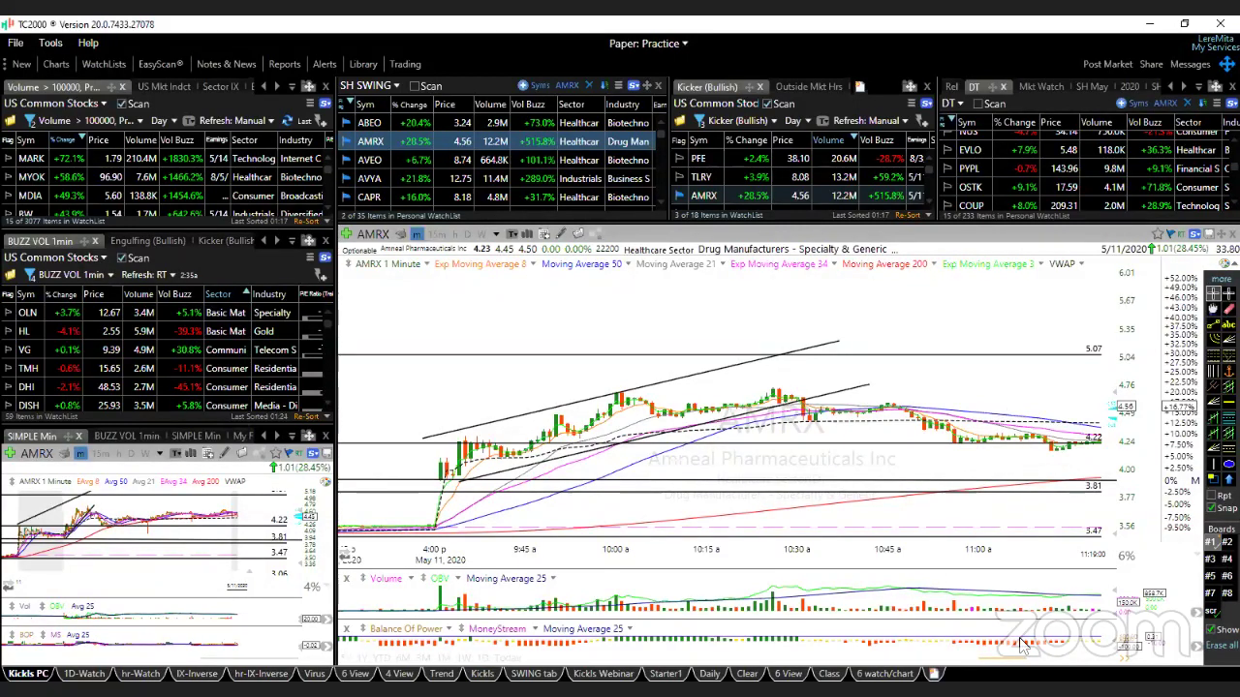
pyautogui.scroll(-3, 1026, 649)
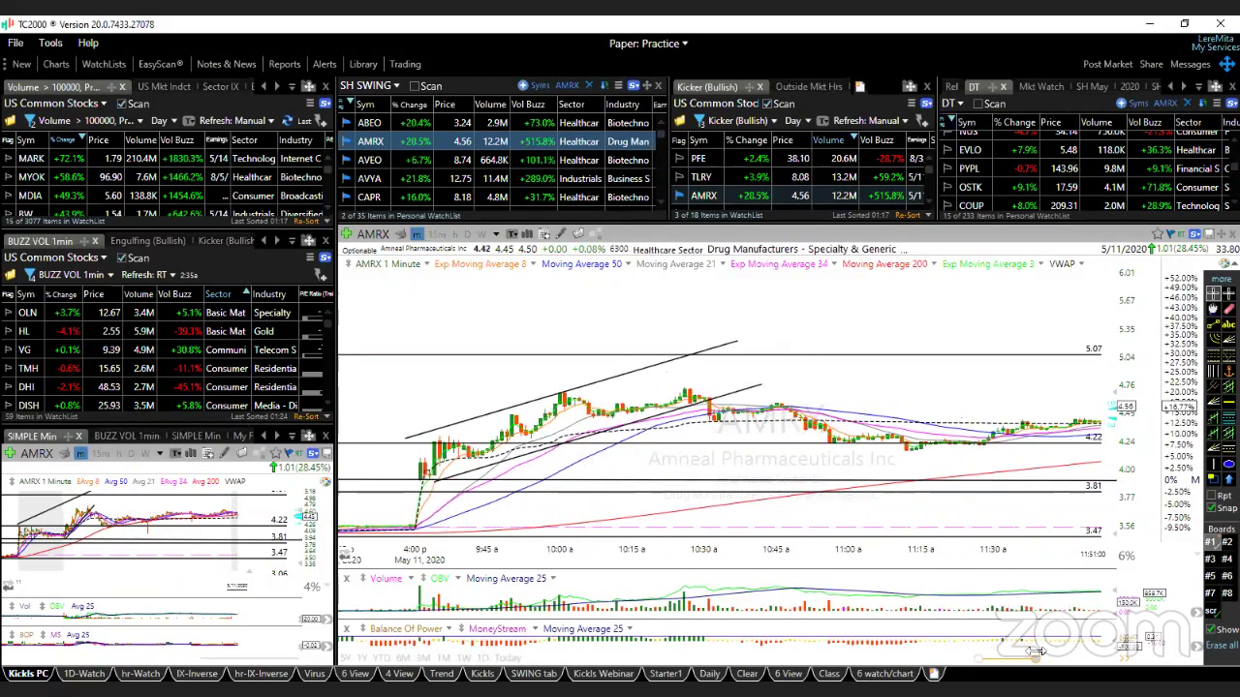
pyautogui.scroll(-2, 1034, 651)
pyautogui.scroll(-1, 1035, 651)
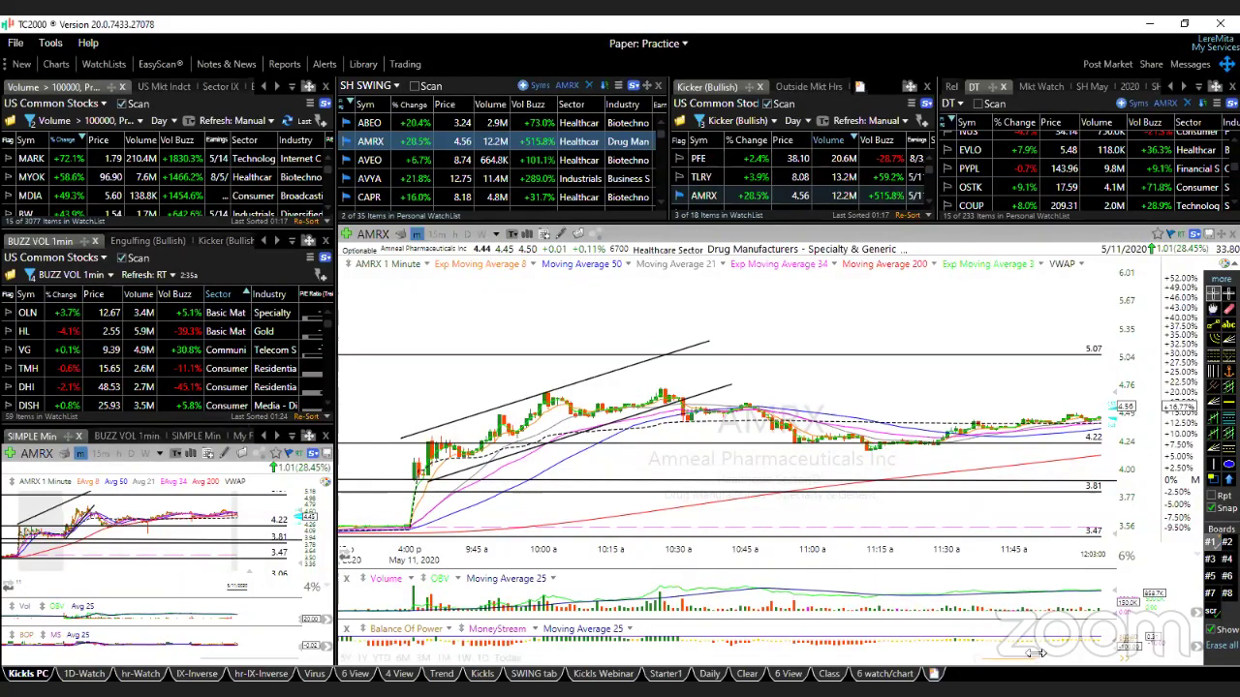
pyautogui.scroll(-1, 1034, 652)
pyautogui.scroll(-1, 1051, 652)
pyautogui.scroll(-1, 1066, 651)
pyautogui.scroll(-1, 1085, 651)
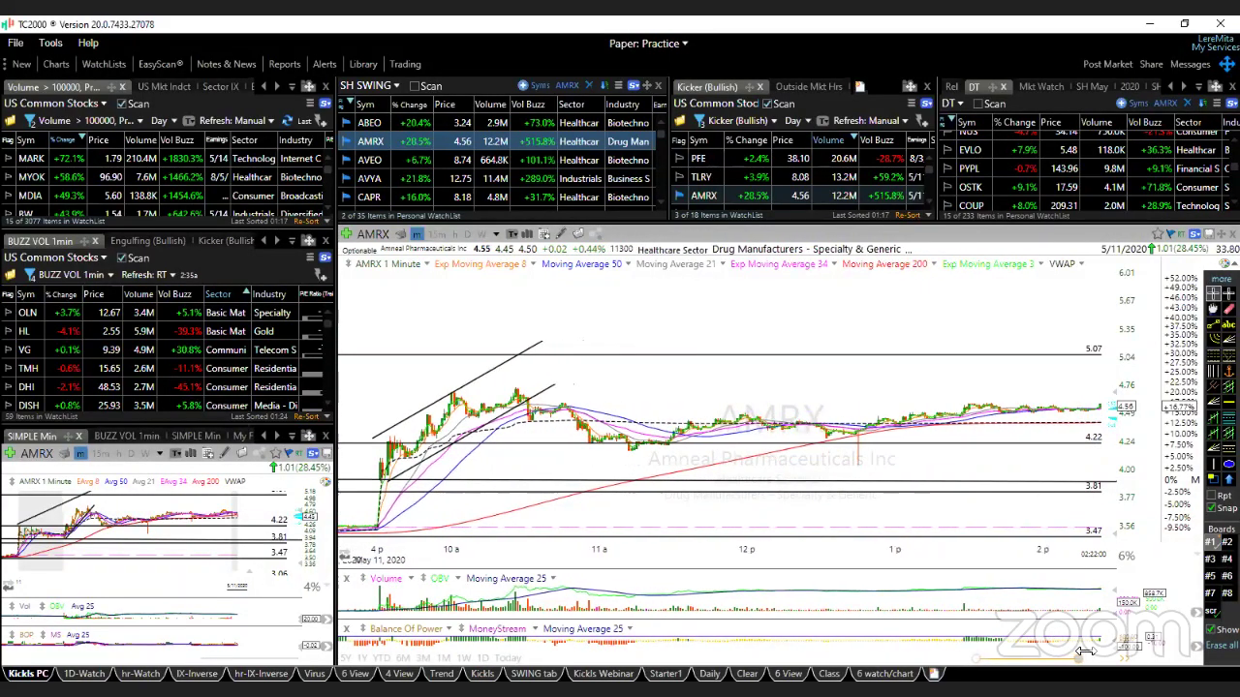
pyautogui.scroll(-1, 1085, 650)
pyautogui.scroll(-1, 1095, 649)
pyautogui.scroll(-1, 1106, 647)
pyautogui.scroll(-1, 1118, 645)
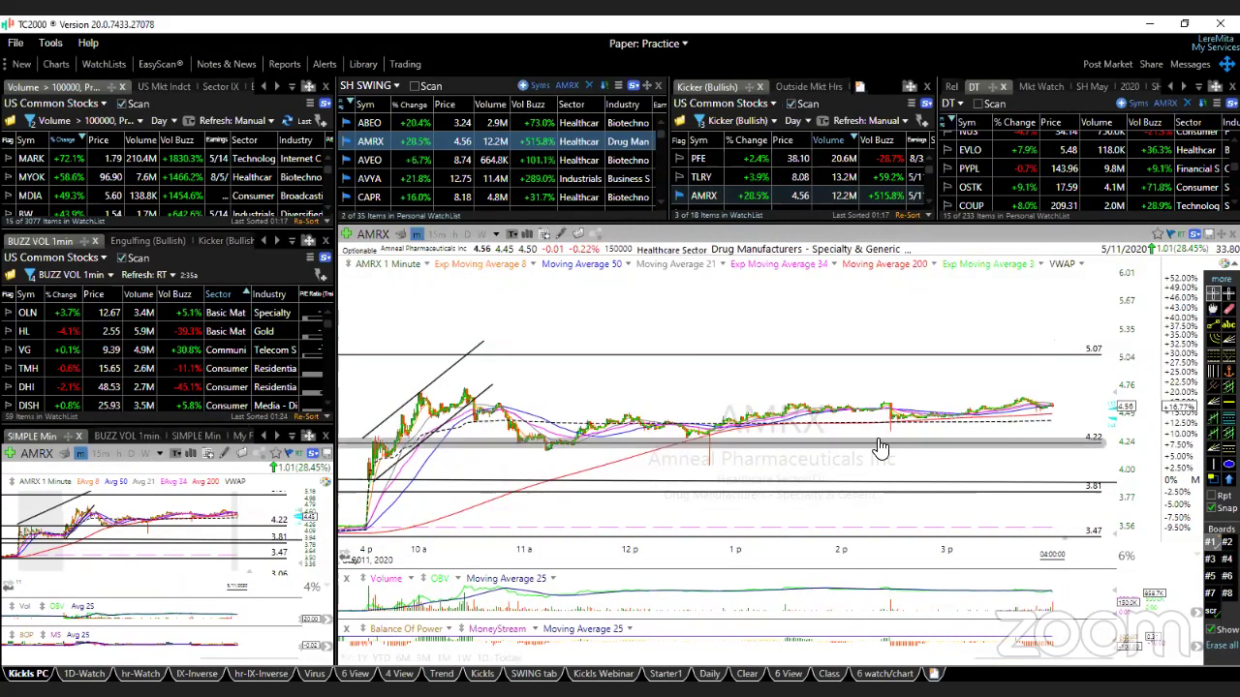
# Step: Show AMRX daily bars for the last month, measure the move into 5/11, then advance to AVEO
pyautogui.press('d')
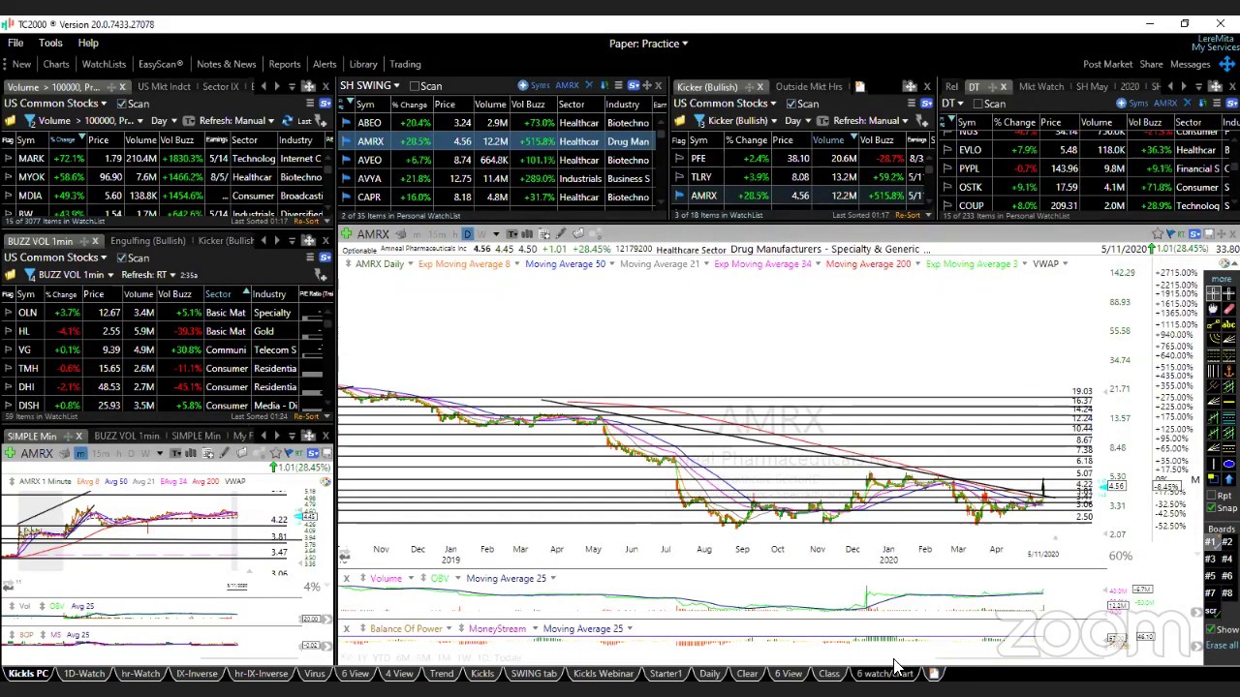
pyautogui.moveTo(939, 658); pyautogui.dragTo(1091, 641)
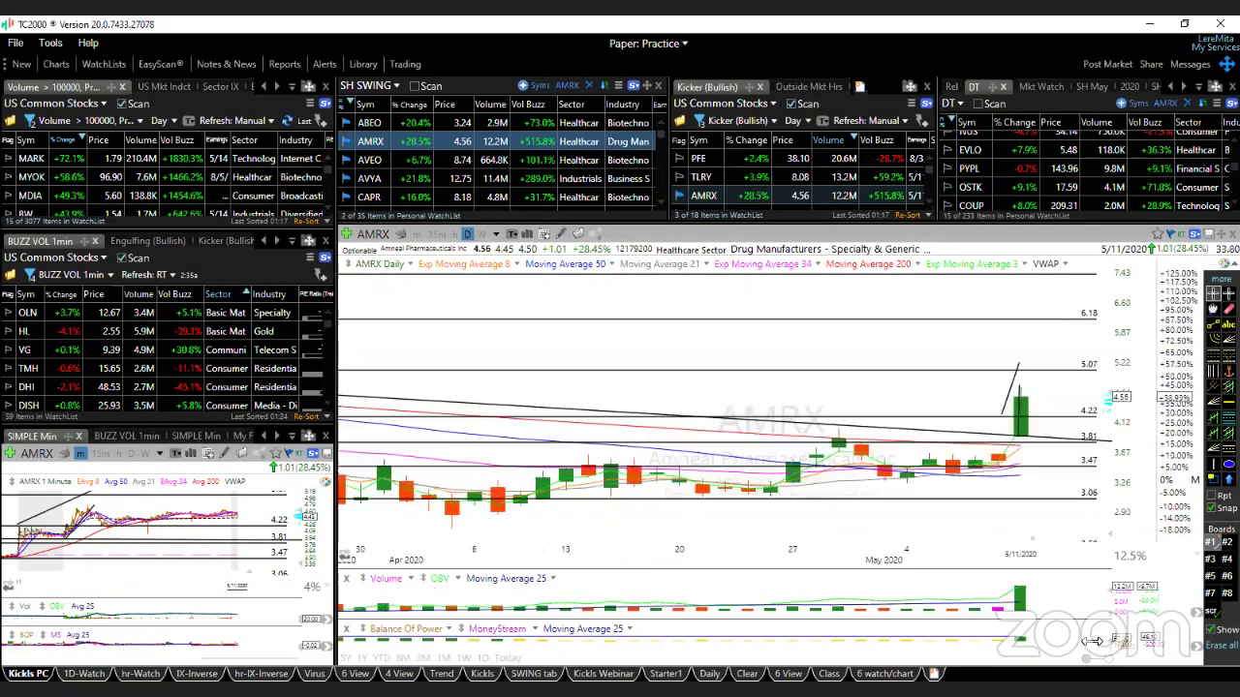
pyautogui.scroll(-1, 1092, 642)
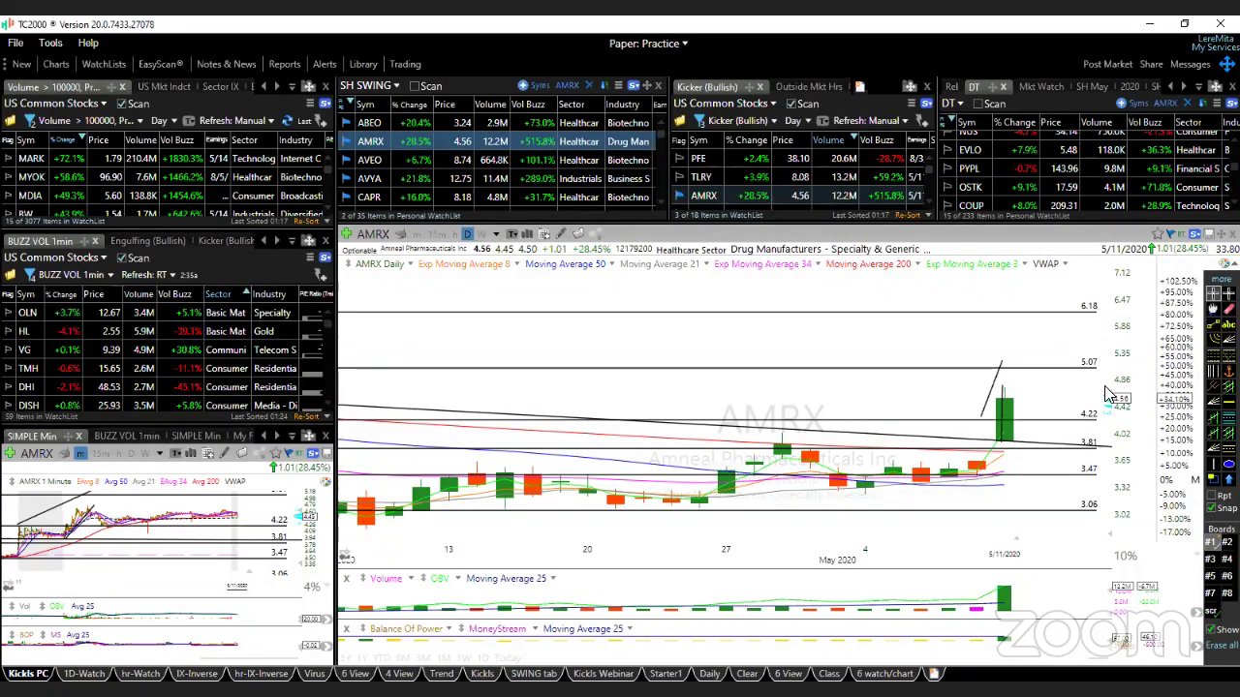
pyautogui.moveTo(1104, 390); pyautogui.dragTo(1102, 393)
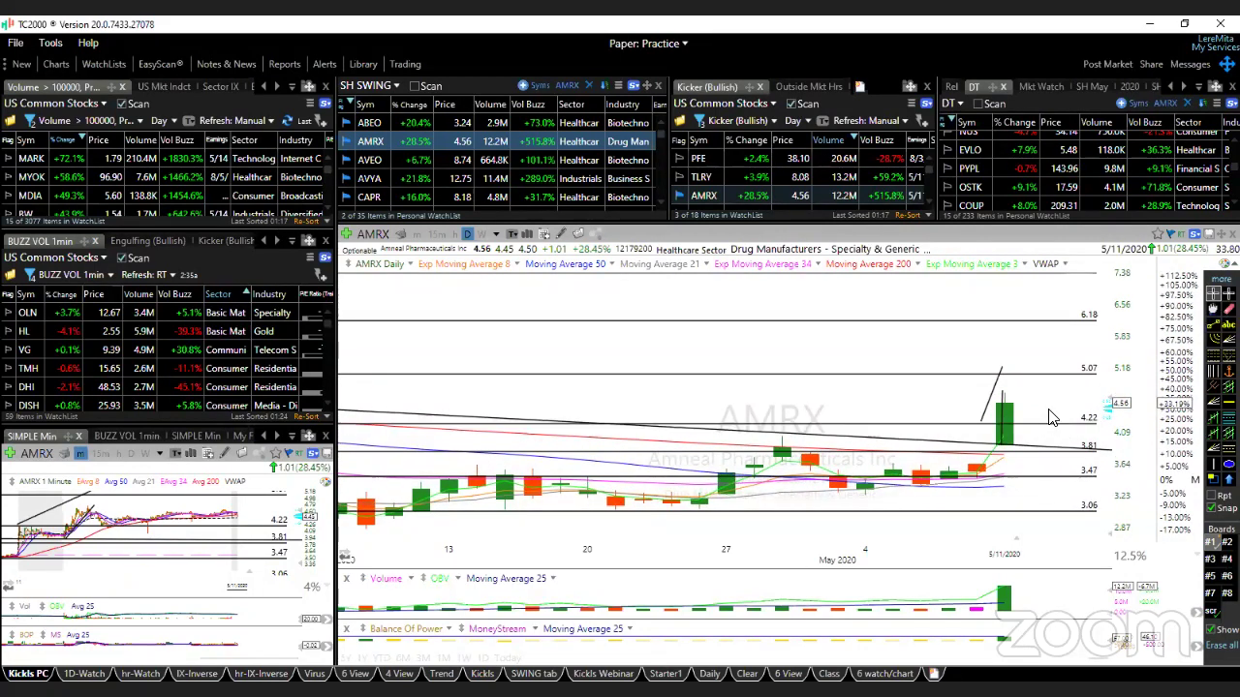
pyautogui.moveTo(1051, 417); pyautogui.dragTo(1036, 420)
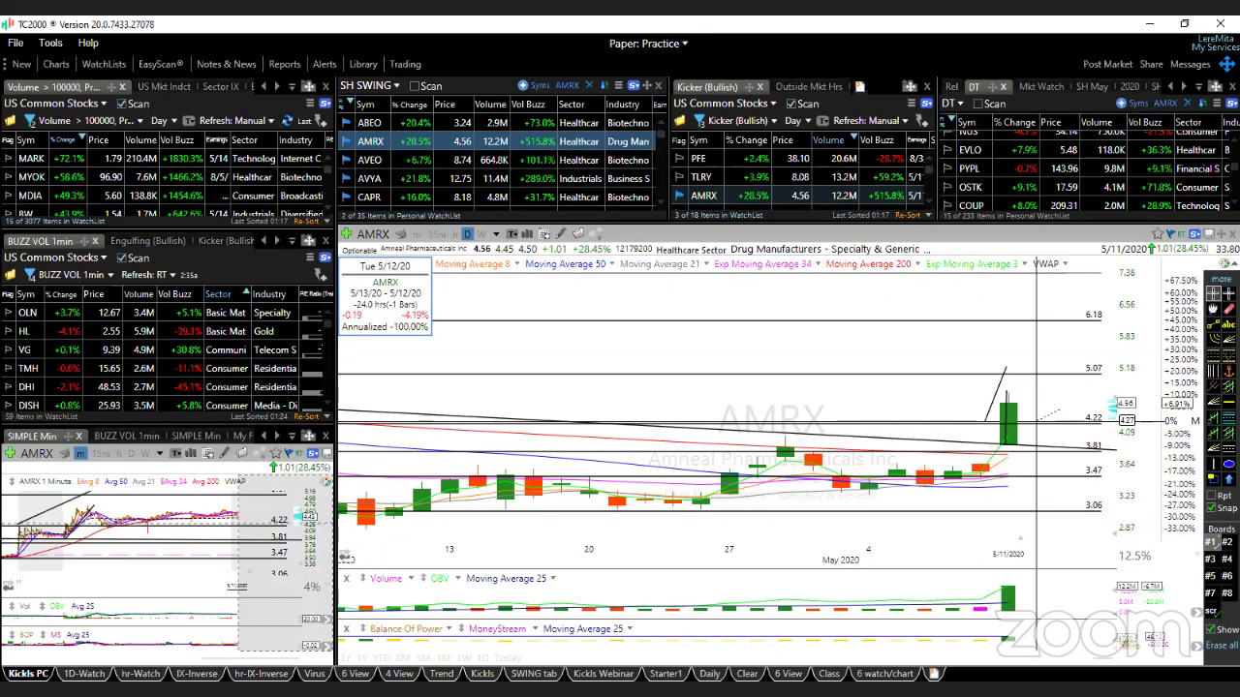
pyautogui.moveTo(1037, 419); pyautogui.dragTo(1012, 399)
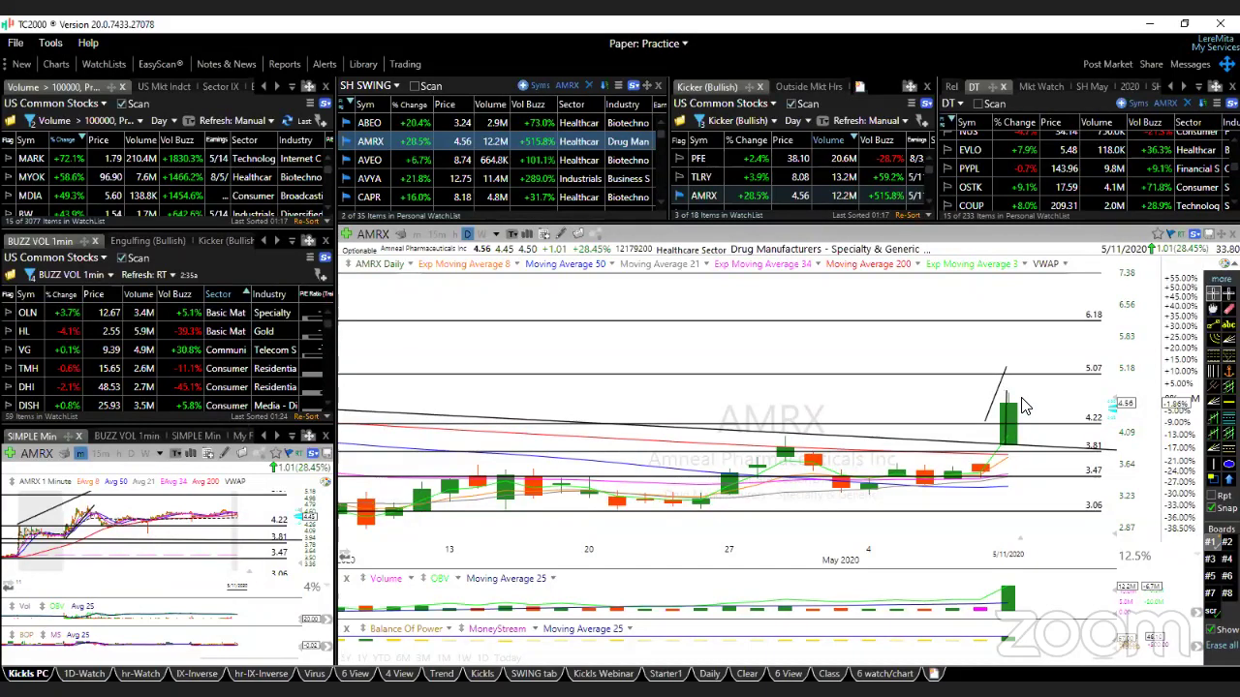
pyautogui.press('space')
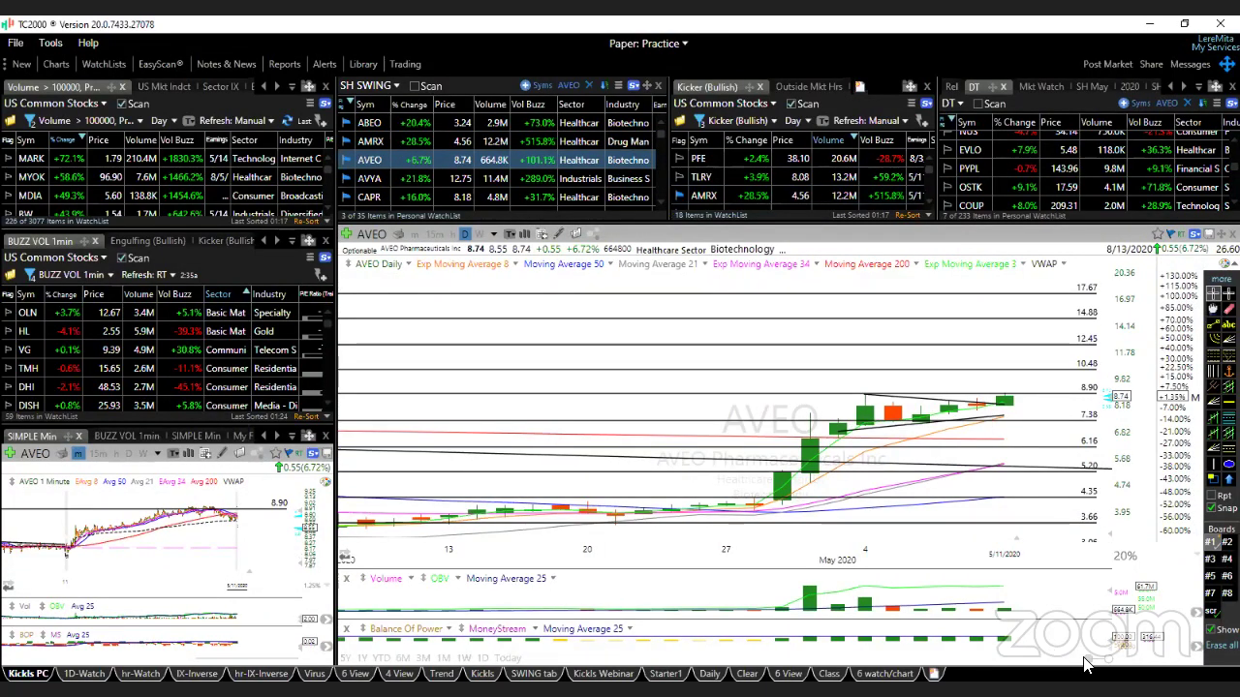
# Step: Zoom into recent AVEO candles, check the 5/4 and 5/11 bars, and select the trendline
pyautogui.scroll(3, 1084, 664)
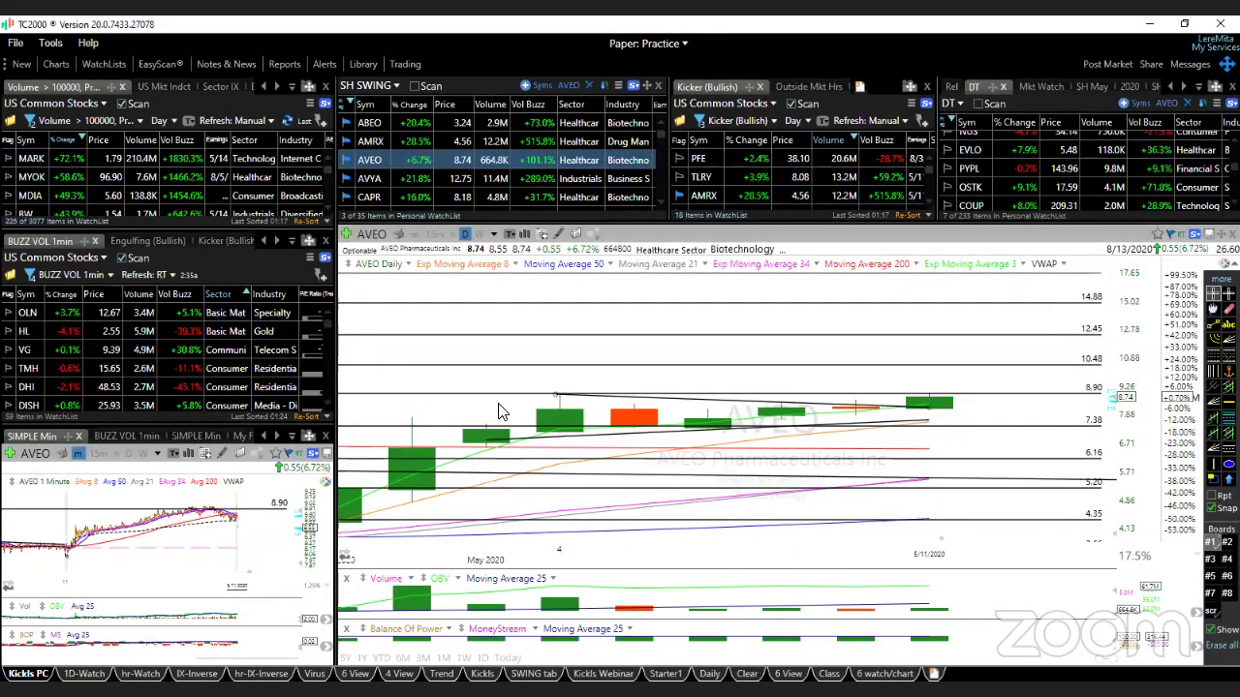
pyautogui.click(558, 403)
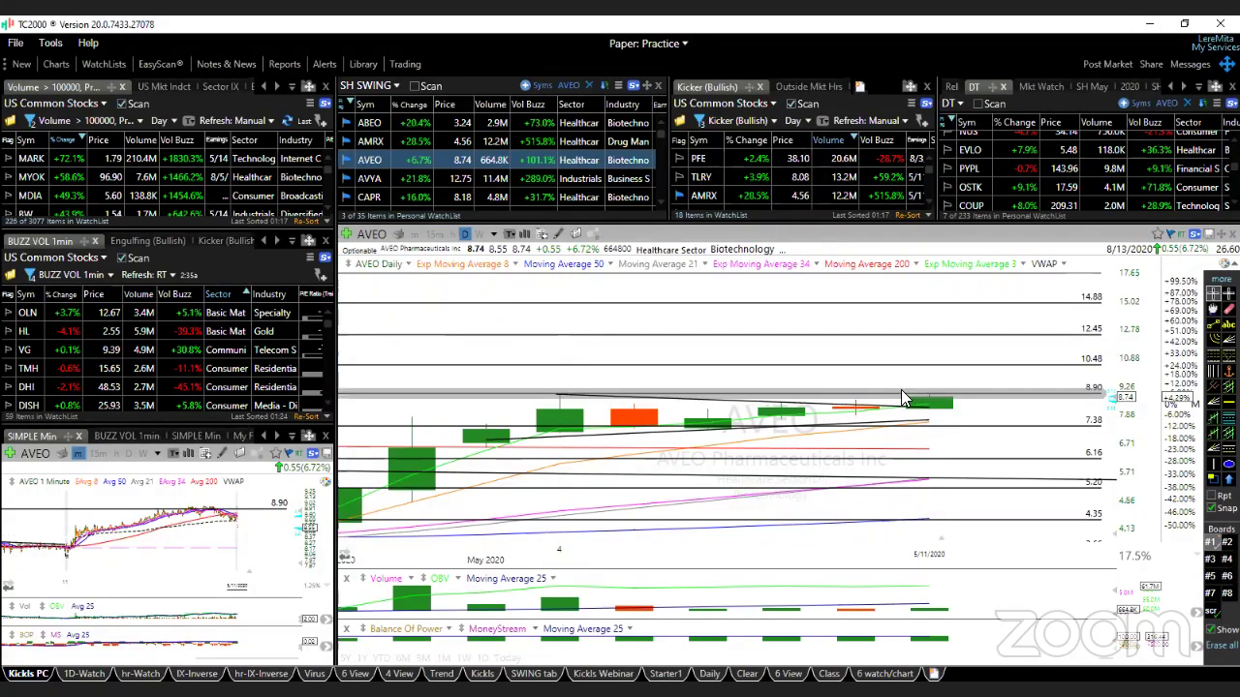
pyautogui.click(928, 380)
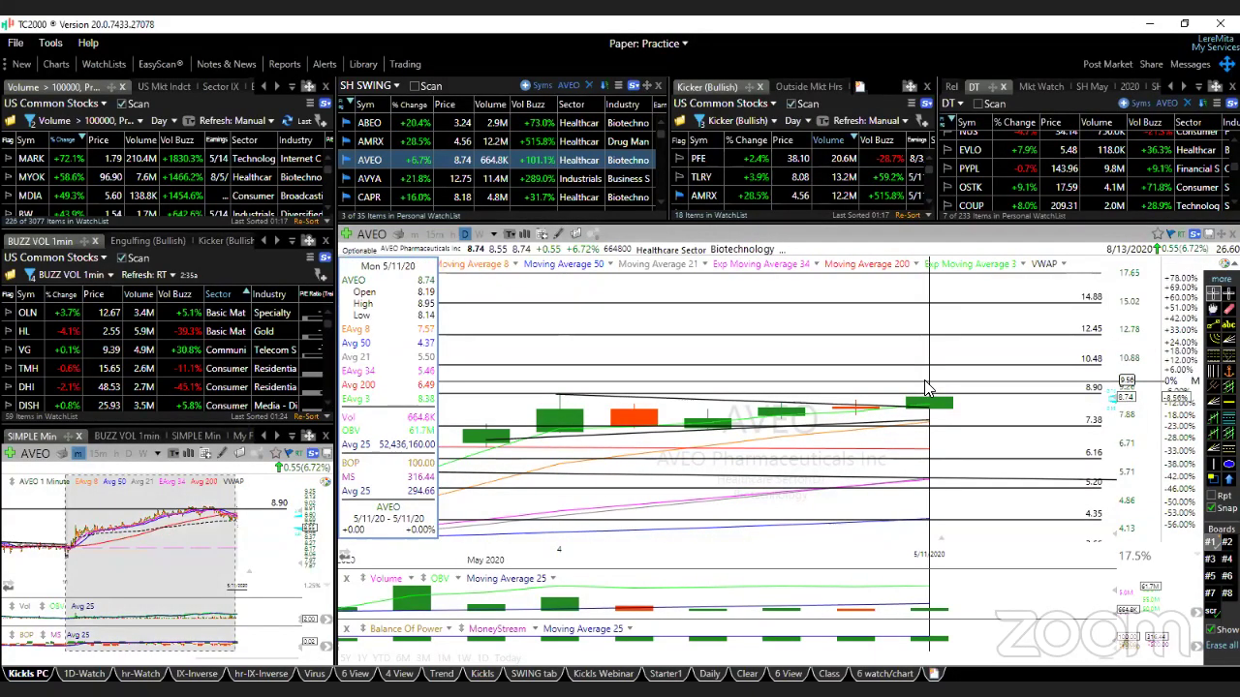
pyautogui.click(893, 395)
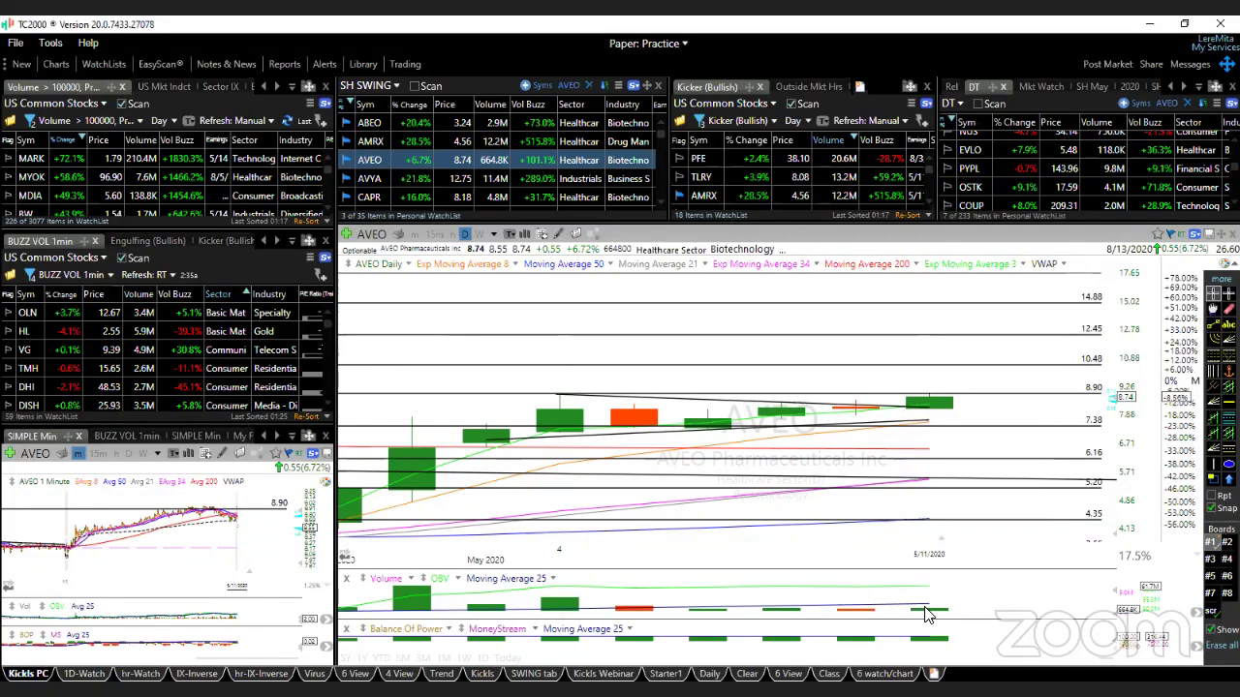
# Step: Read the 5/11 bar's open, high, low and close, clear the readout, and move to AVYA
pyautogui.click(929, 510)
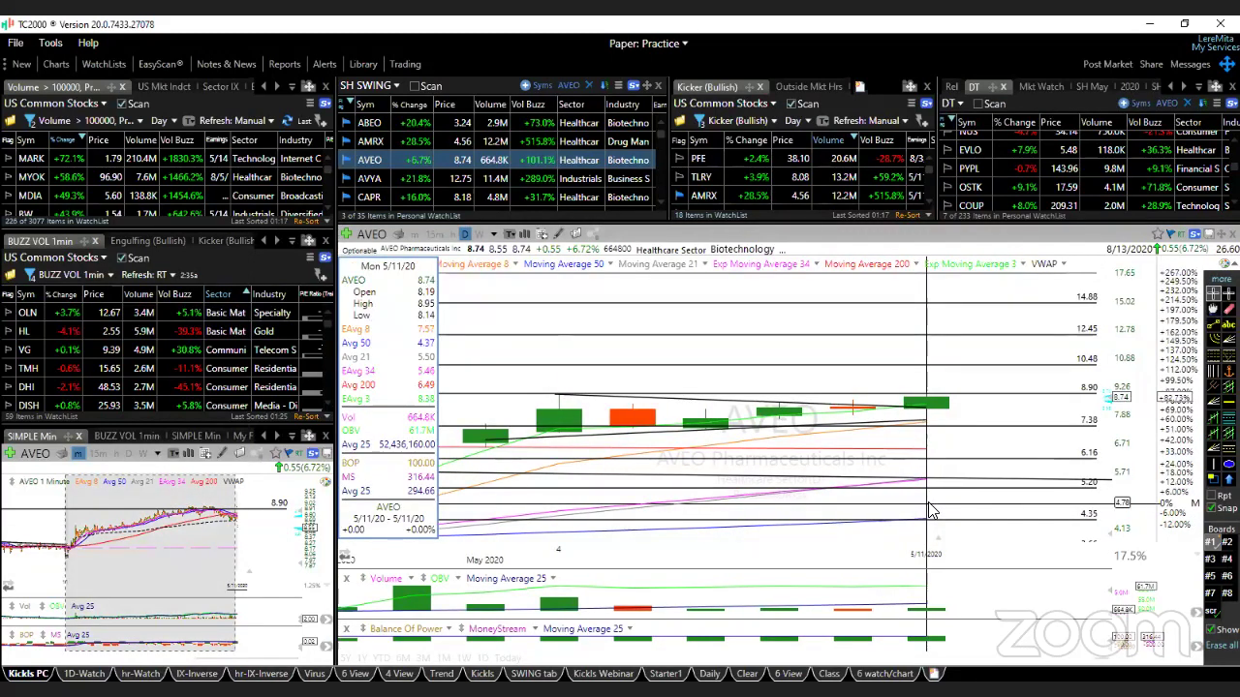
pyautogui.moveTo(930, 510); pyautogui.dragTo(779, 500)
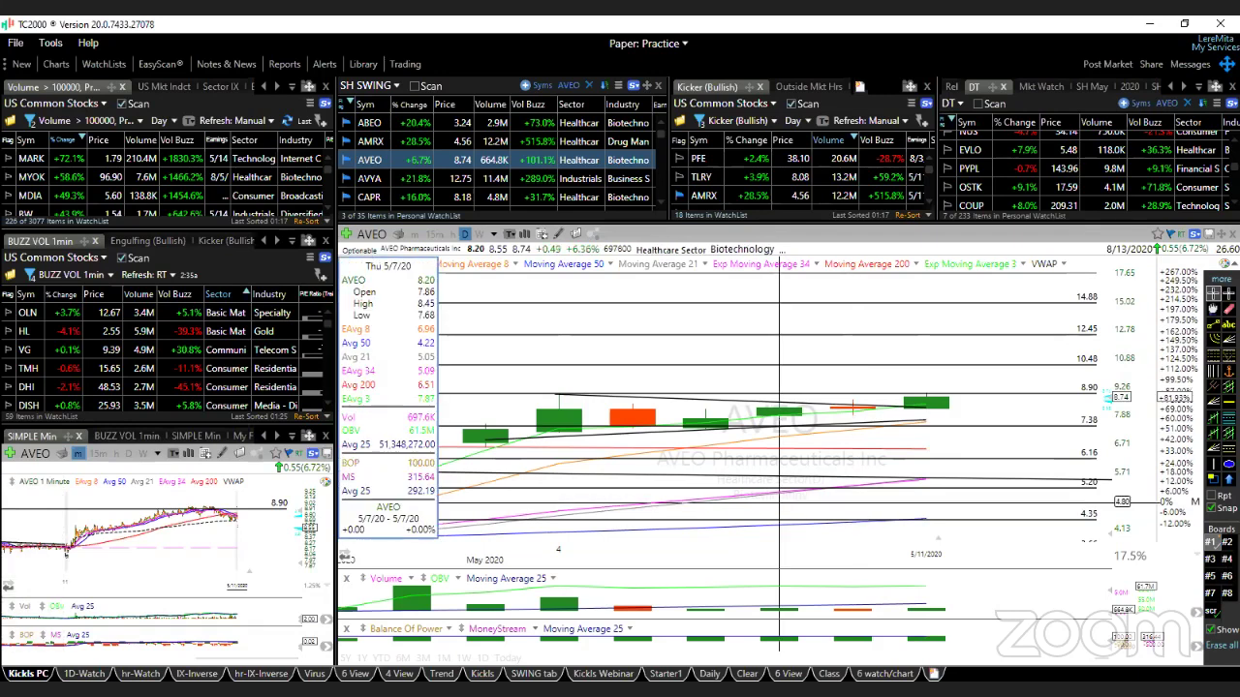
pyautogui.moveTo(830, 510); pyautogui.dragTo(828, 514)
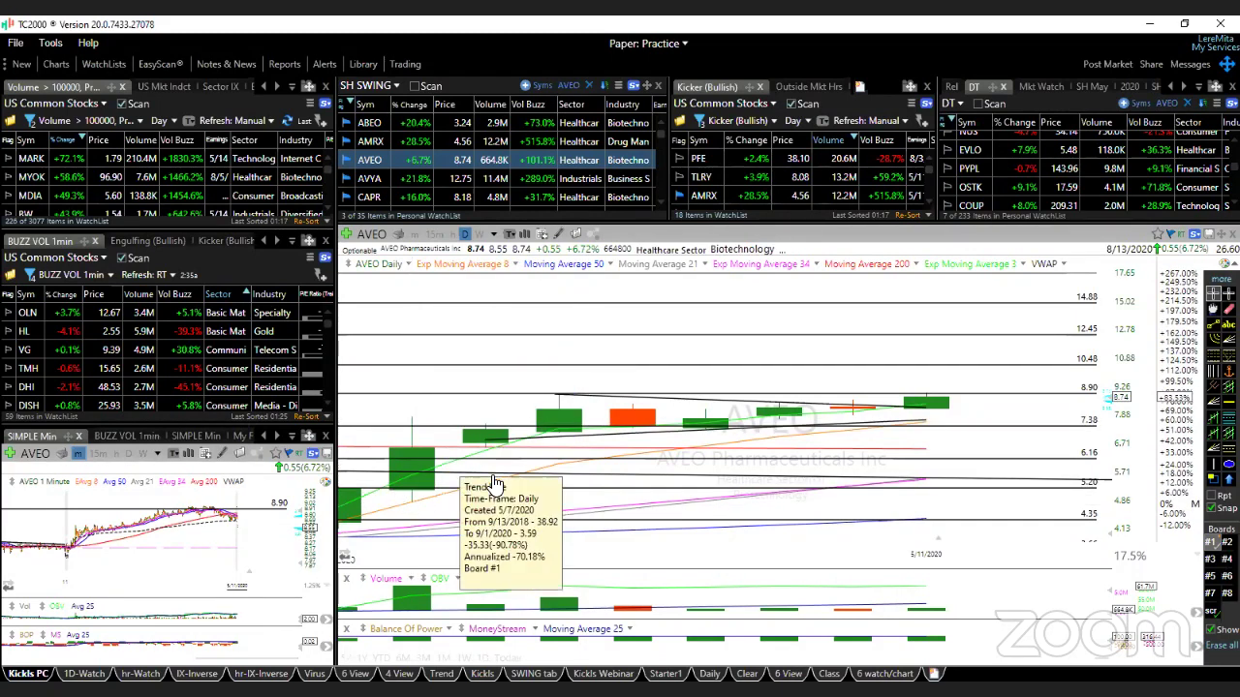
pyautogui.press('space')
pyautogui.press('BackSpace')
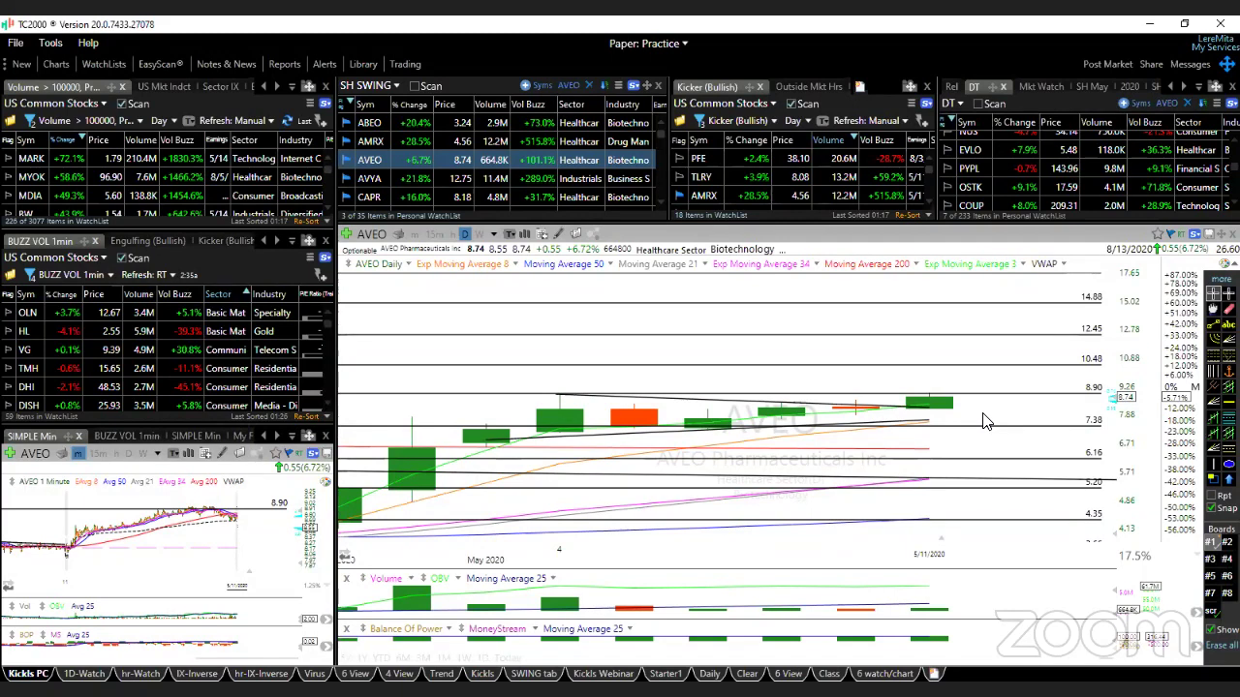
pyautogui.press('Down')
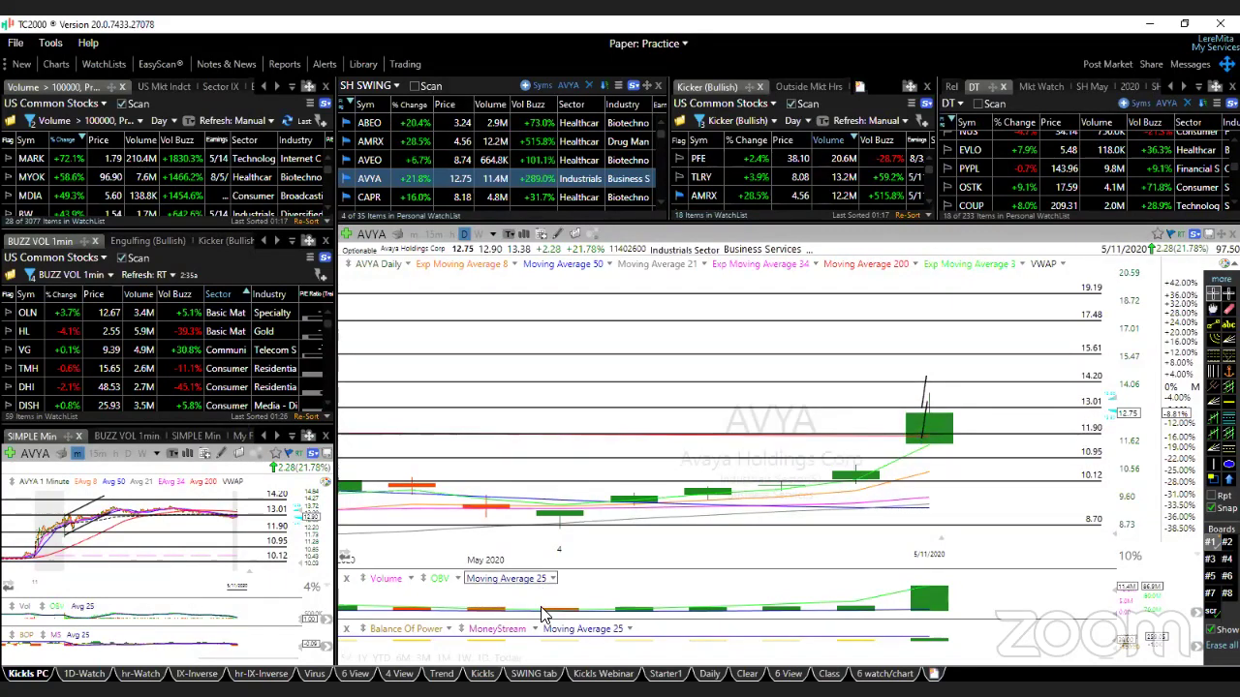
# Step: Show AVYA's 1-minute chart for today, zoom into the early session, and measure a move between bars
pyautogui.click(518, 660)
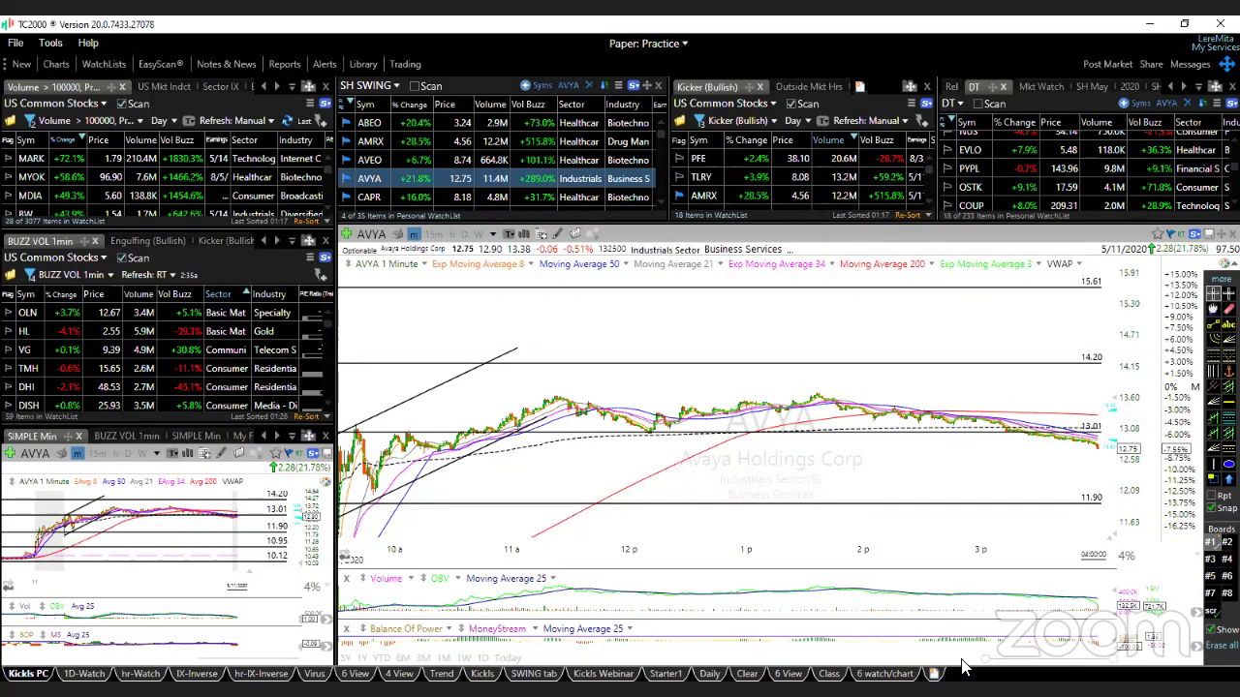
pyautogui.scroll(-2, 979, 659)
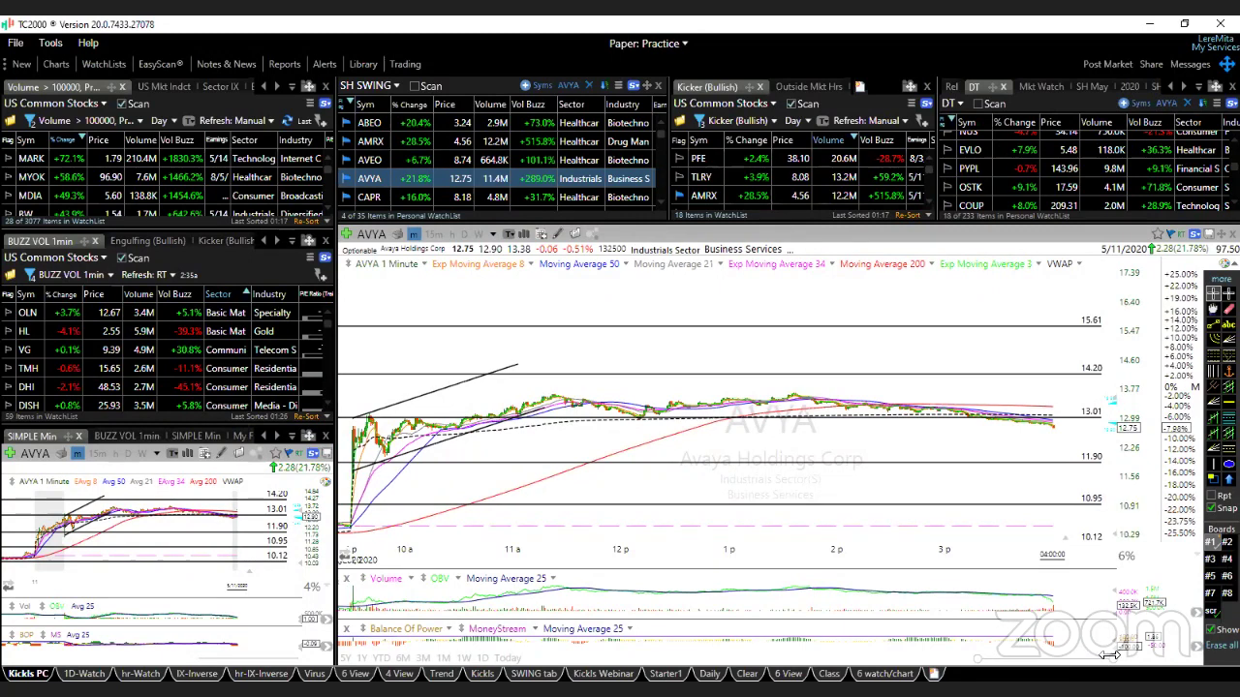
pyautogui.moveTo(1048, 654); pyautogui.dragTo(1009, 659)
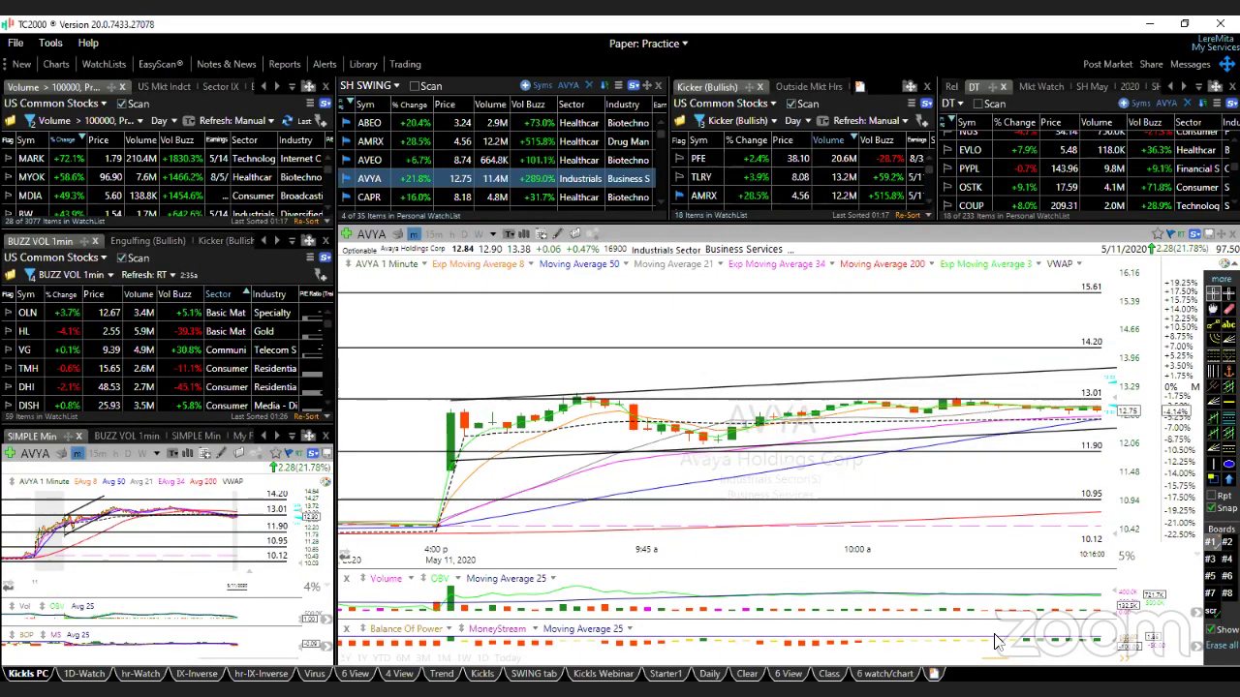
pyautogui.scroll(-3, 1017, 445)
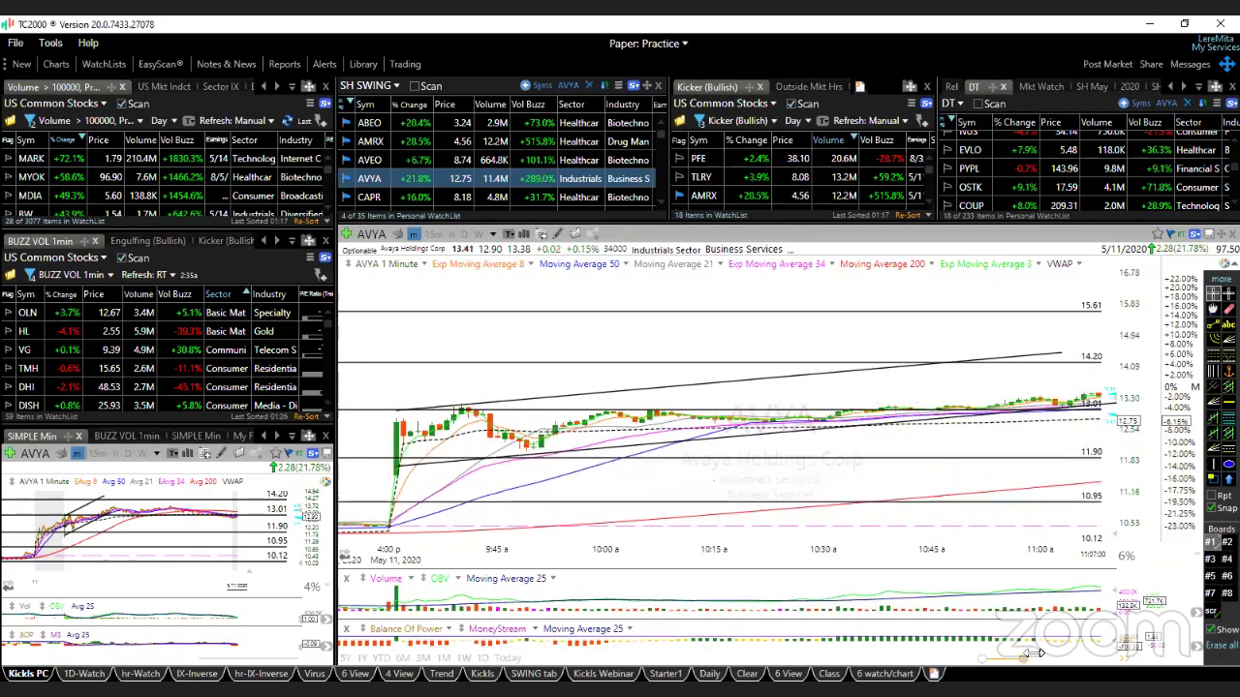
pyautogui.scroll(-2, 1017, 446)
pyautogui.moveTo(978, 397)
pyautogui.mouseDown()
pyautogui.moveTo(954, 390)
pyautogui.moveTo(1003, 399)
pyautogui.mouseUp()
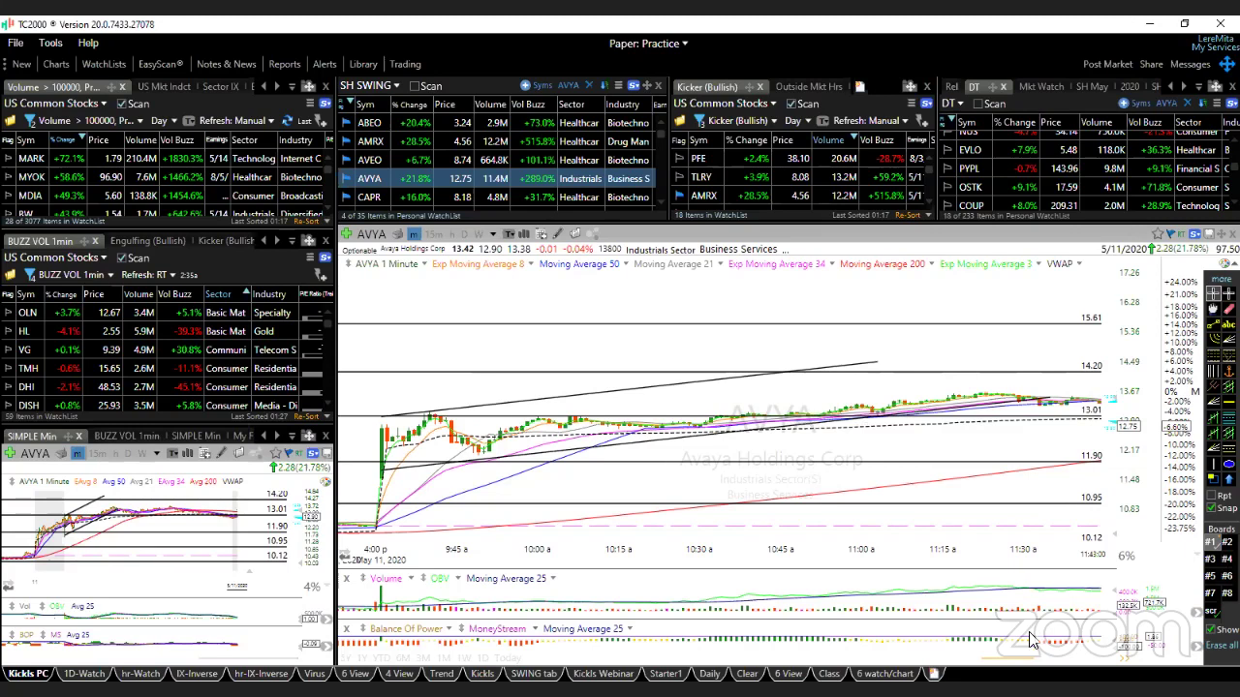
pyautogui.scroll(-5, 1114, 645)
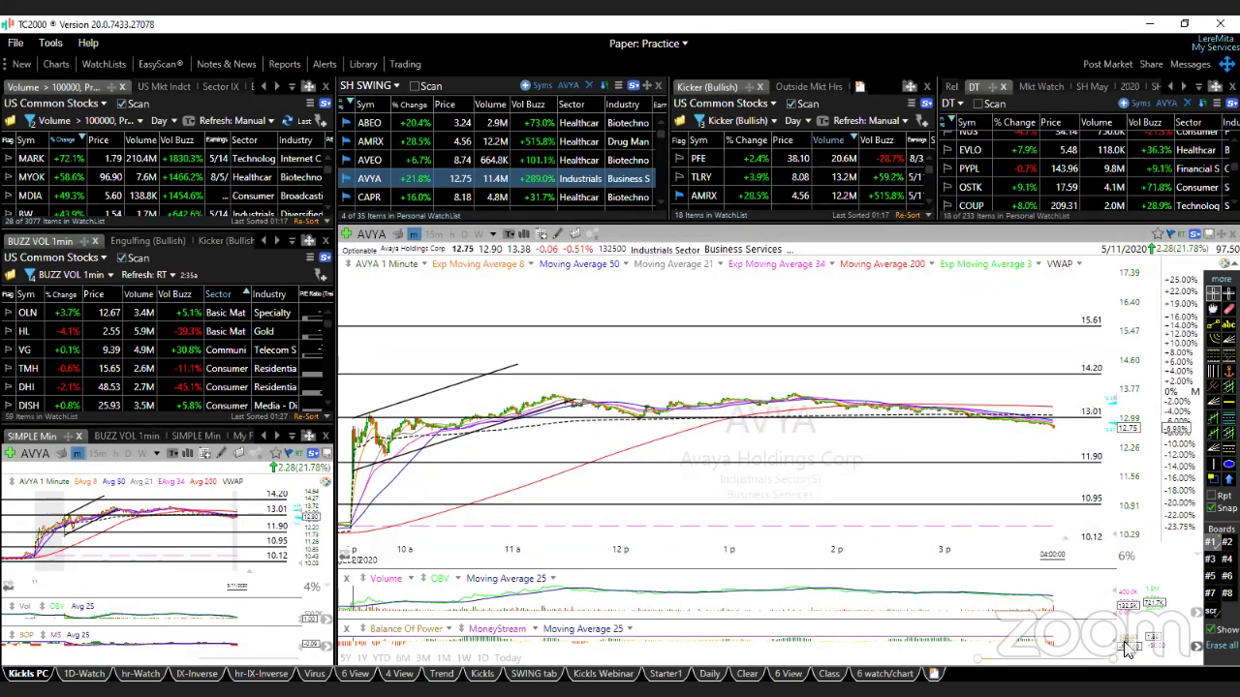
# Step: Return AVYA to daily bars, read the 5/11/20 candle's values, then advance to CAPR
pyautogui.press('d')
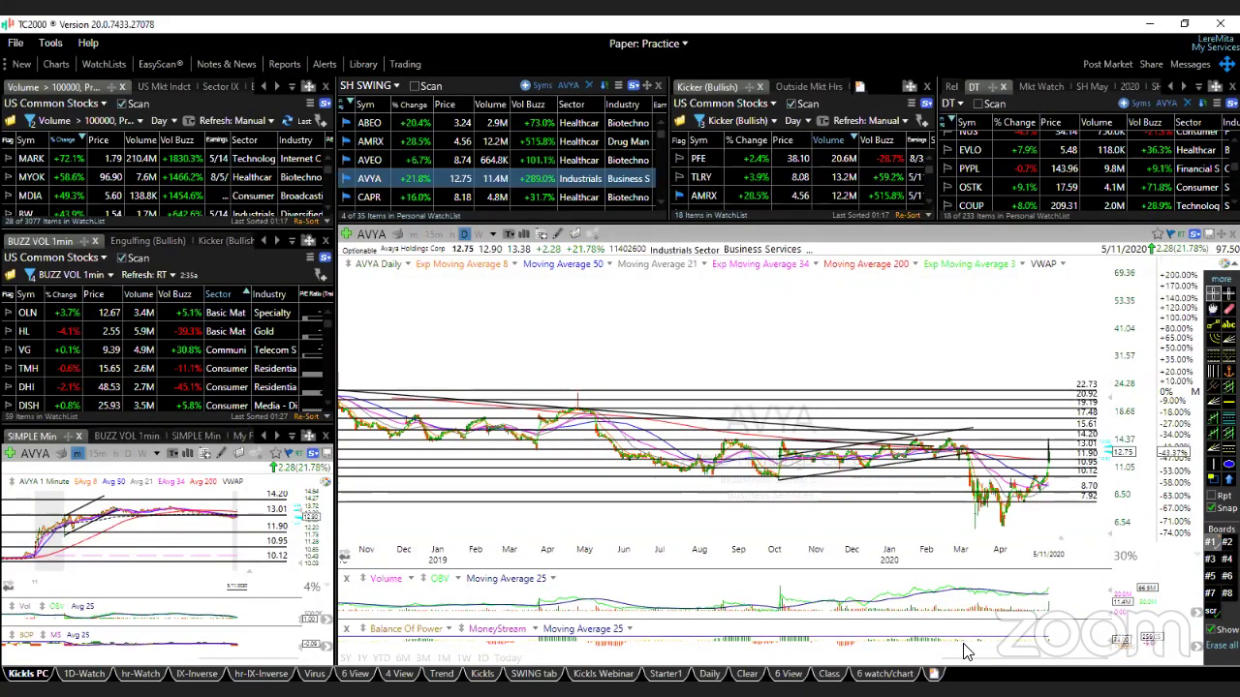
pyautogui.scroll(5, 1123, 654)
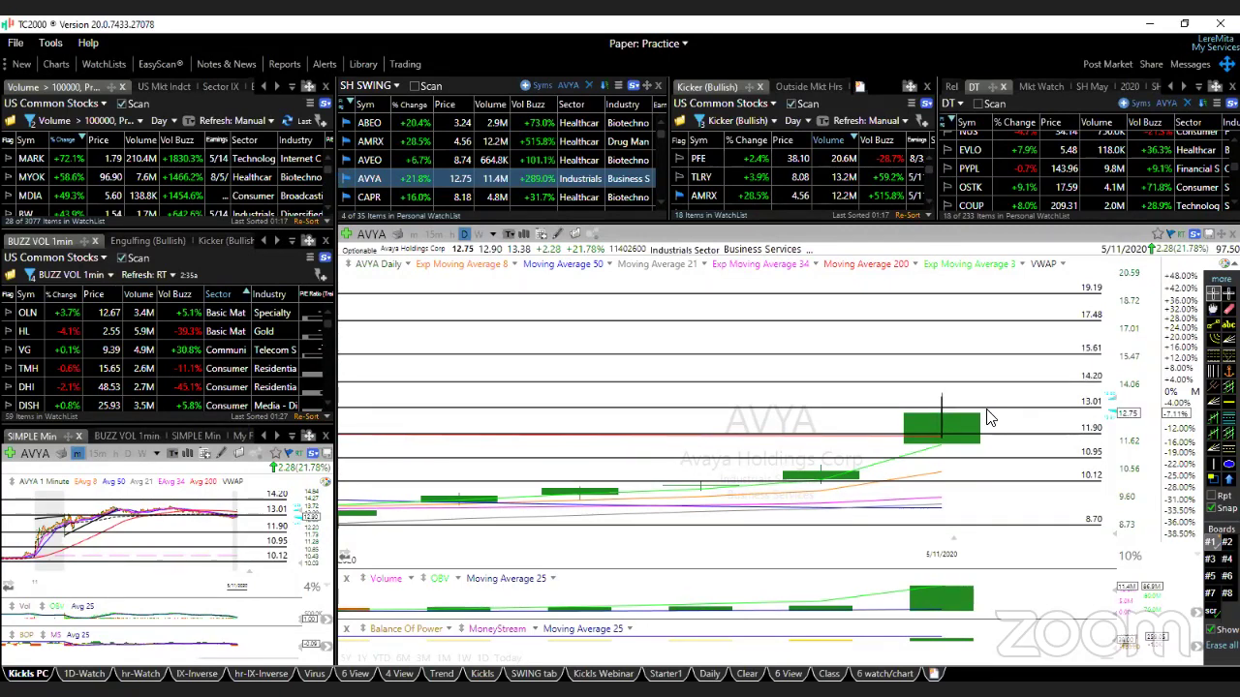
pyautogui.click(941, 446)
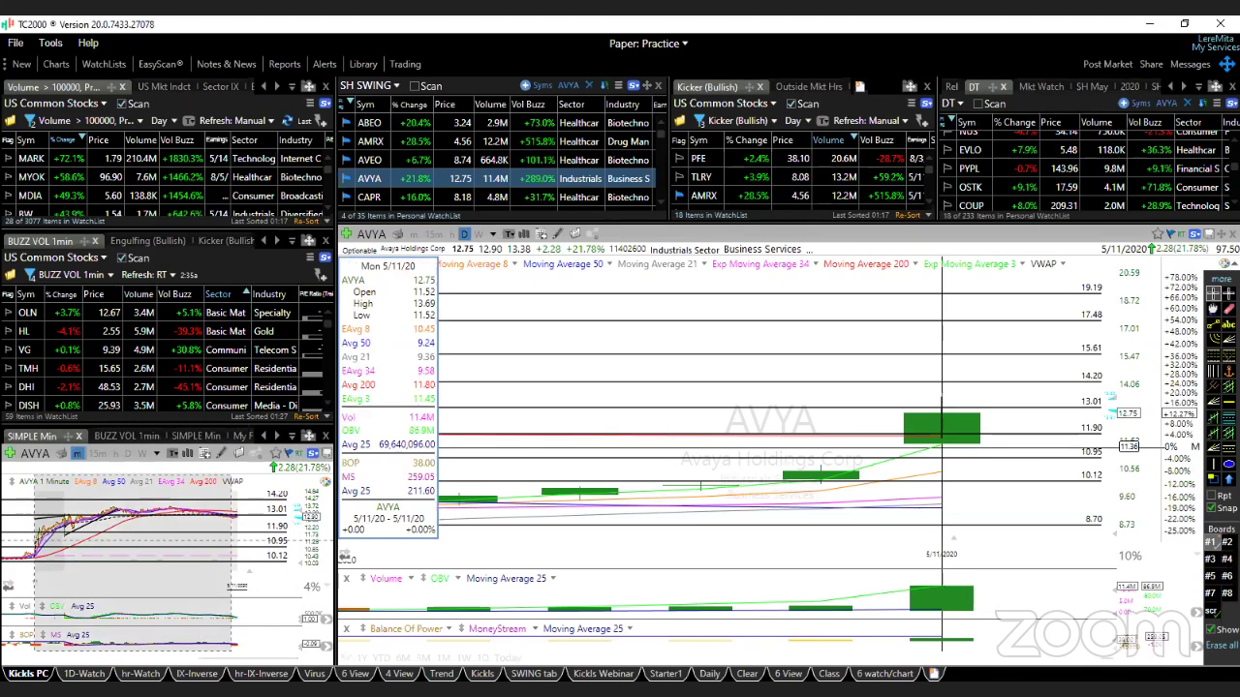
pyautogui.press('space')
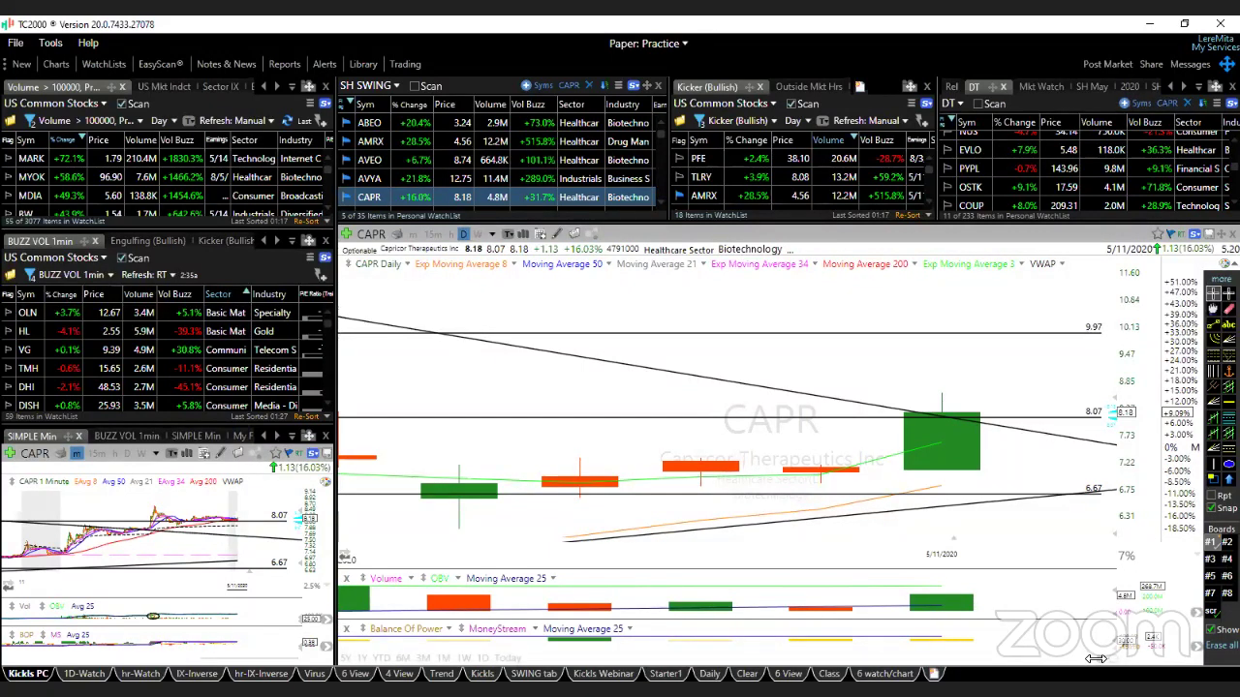
# Step: Expand the CAPR daily chart to fill the screen and adjust its zoom
pyautogui.scroll(-3, 1095, 659)
pyautogui.scroll(2, 1095, 659)
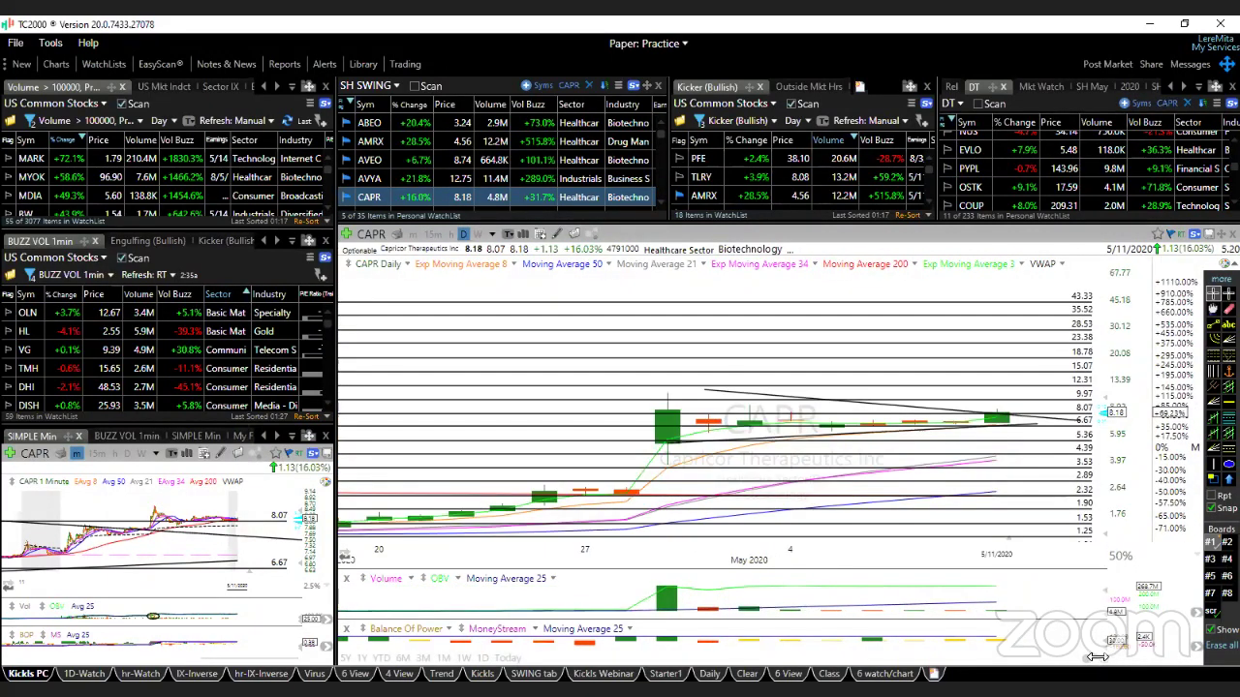
pyautogui.scroll(1, 1095, 659)
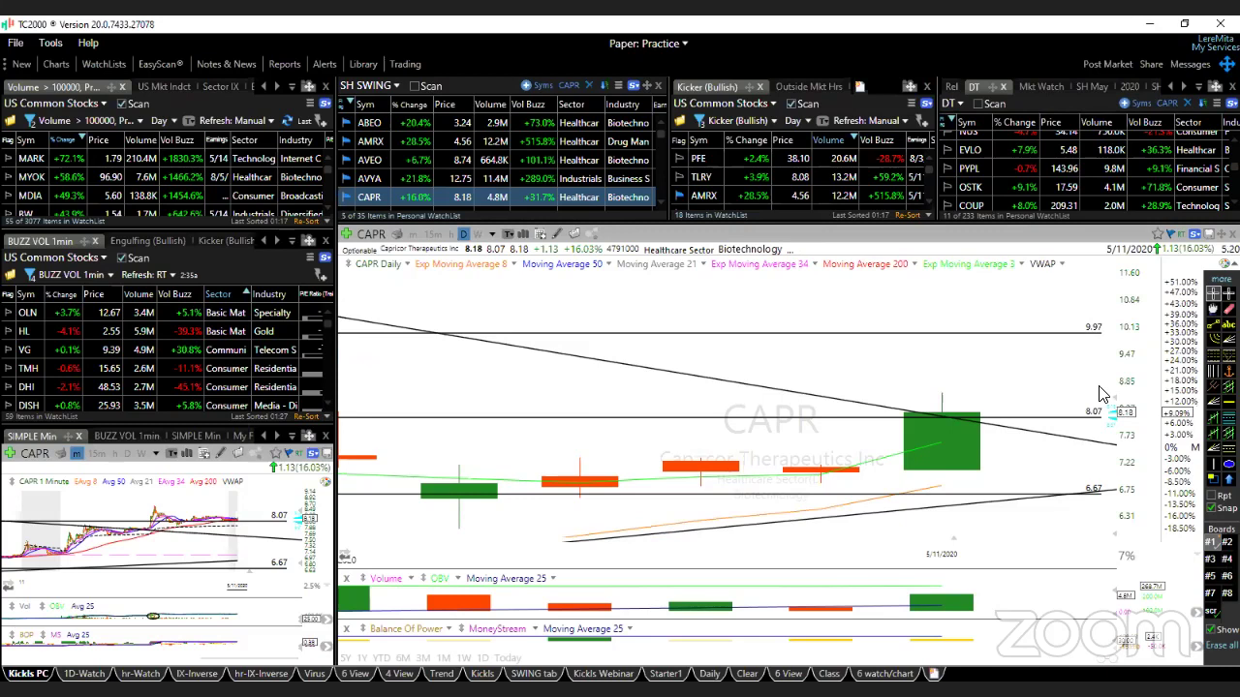
pyautogui.doubleClick(1038, 387)
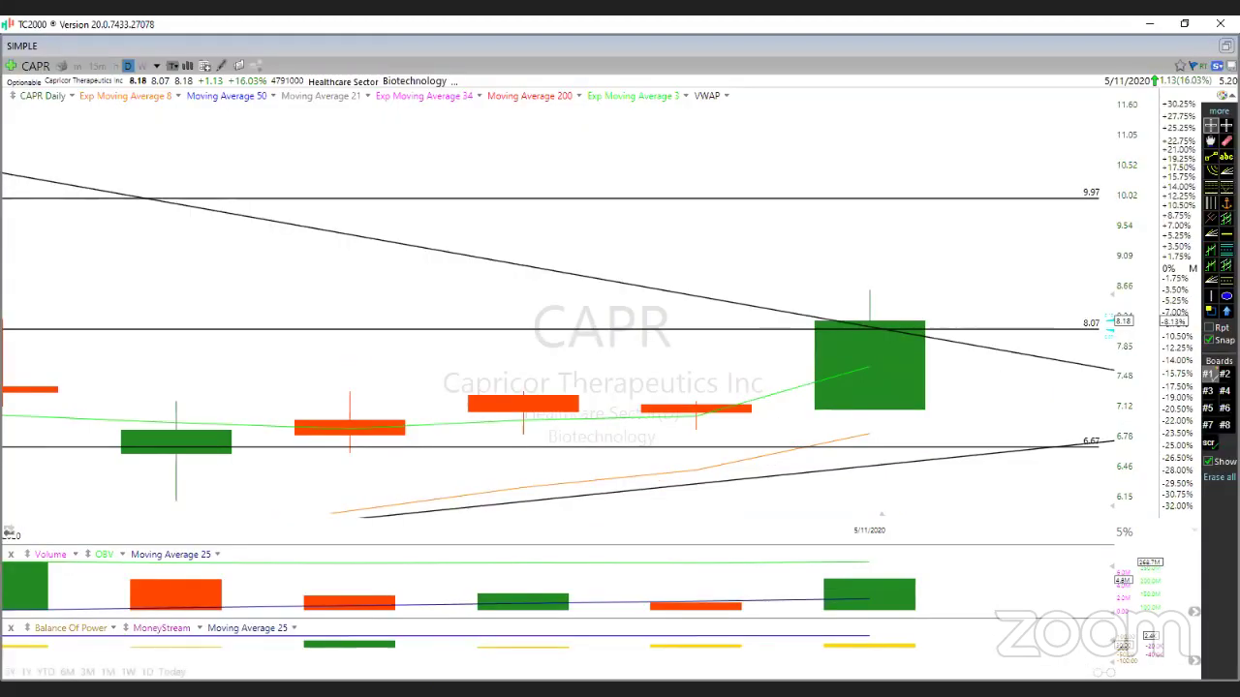
pyautogui.scroll(-2, 625, 544)
pyautogui.scroll(-1, 626, 545)
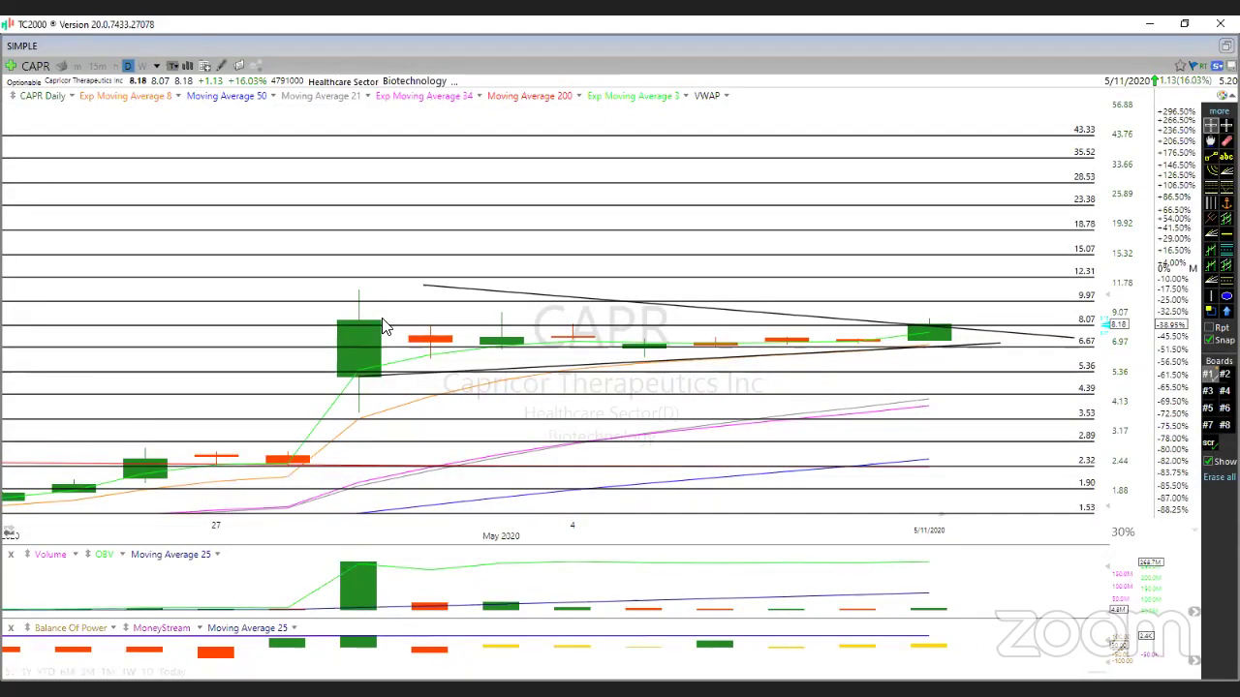
# Step: Check the 4/29/20 and 5/8/20 CAPR candle values, then advance to CMRX
pyautogui.click(360, 289)
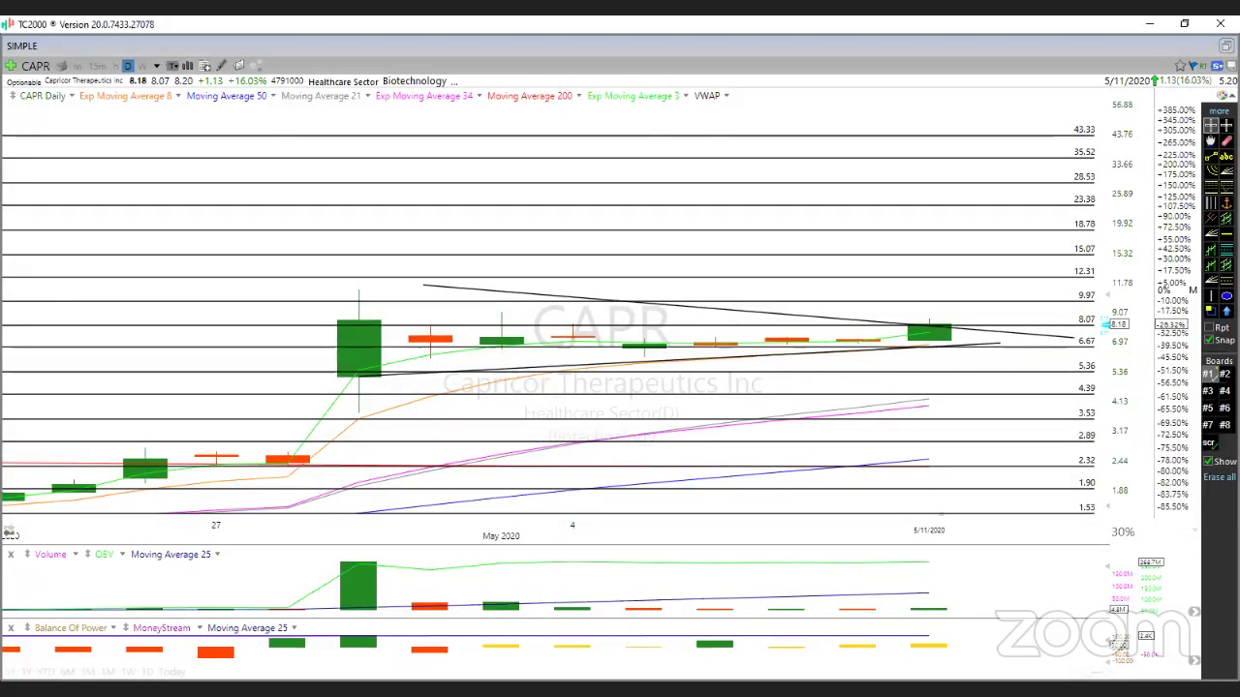
pyautogui.scroll(1, 872, 484)
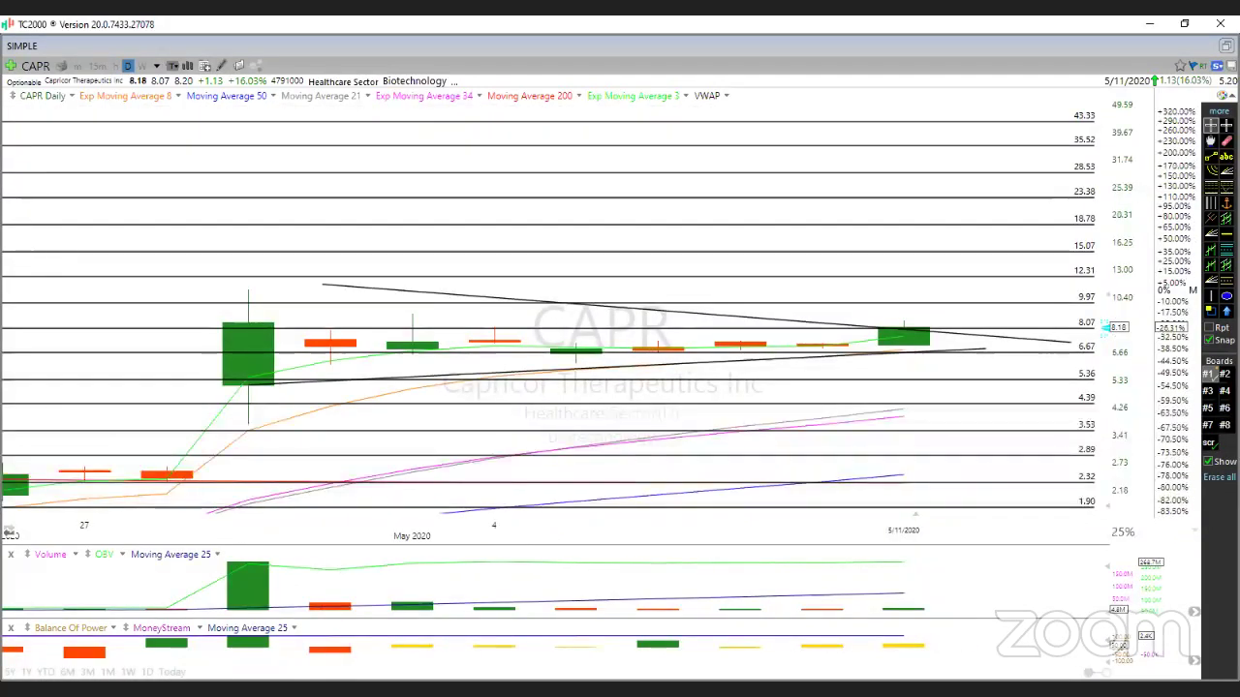
pyautogui.scroll(3, 568, 226)
pyautogui.moveTo(692, 361)
pyautogui.mouseDown()
pyautogui.moveTo(695, 390)
pyautogui.moveTo(696, 378)
pyautogui.moveTo(651, 405)
pyautogui.moveTo(941, 458)
pyautogui.mouseUp()
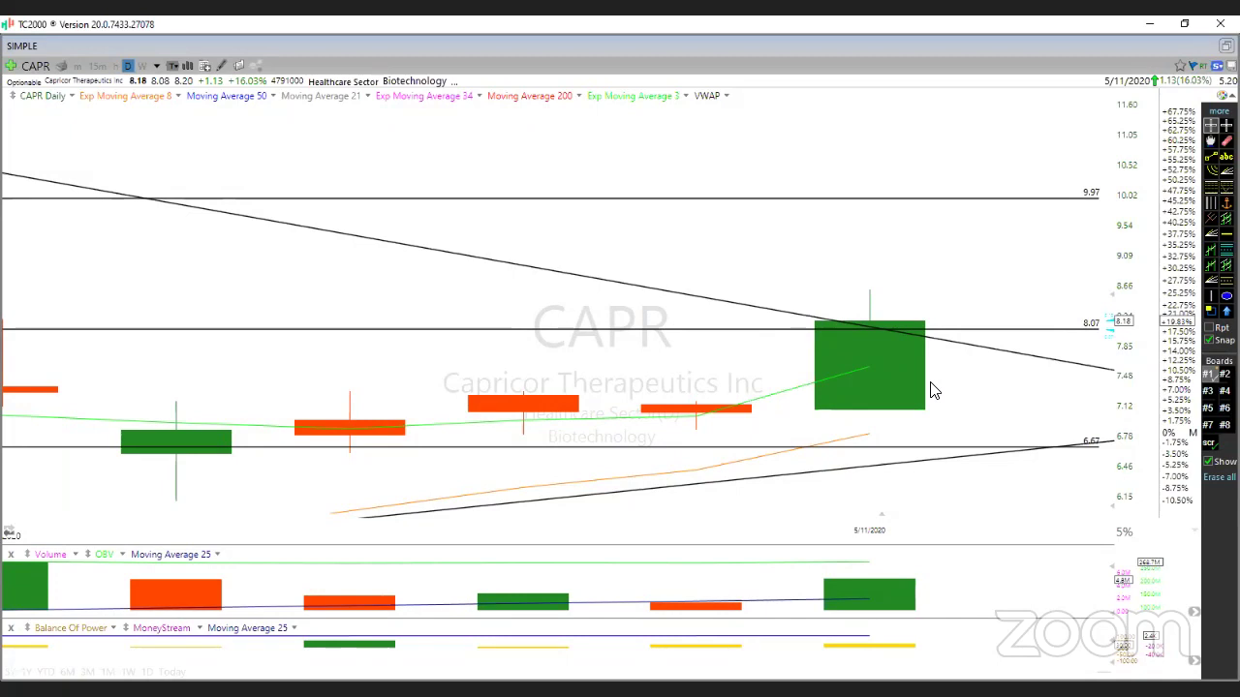
pyautogui.press('space')
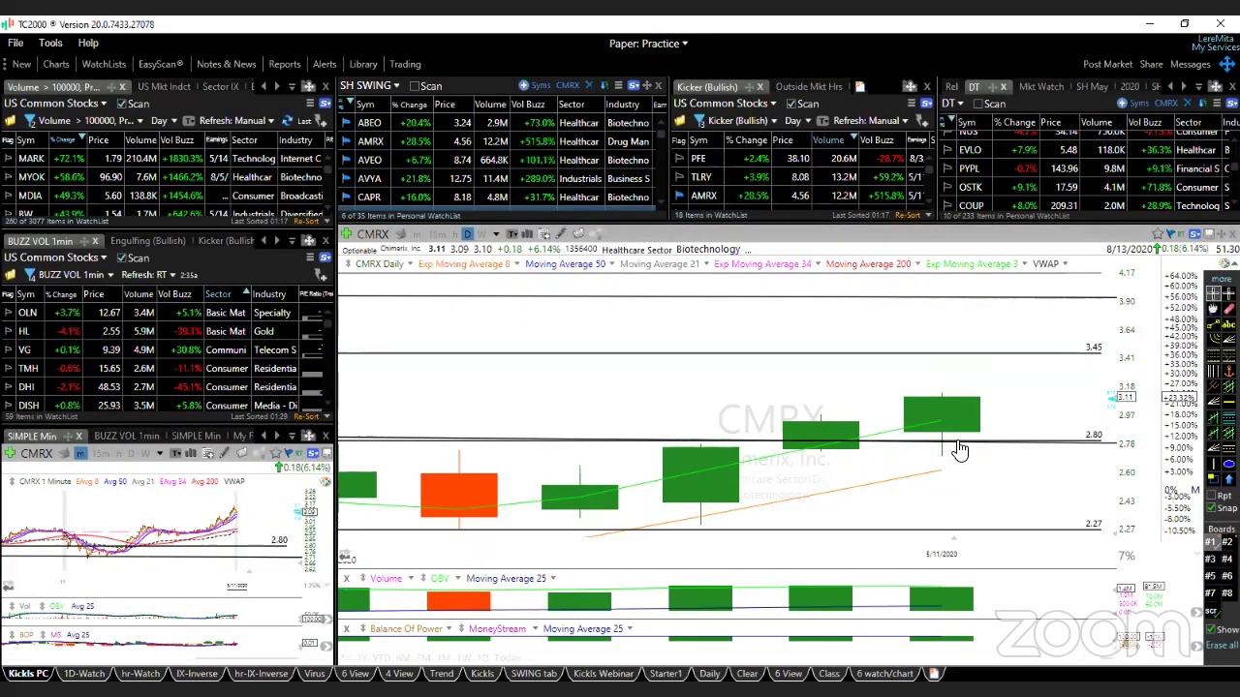
# Step: Read the latest 5/11 CMRX candle's price values, then hide the readout
pyautogui.click(943, 408)
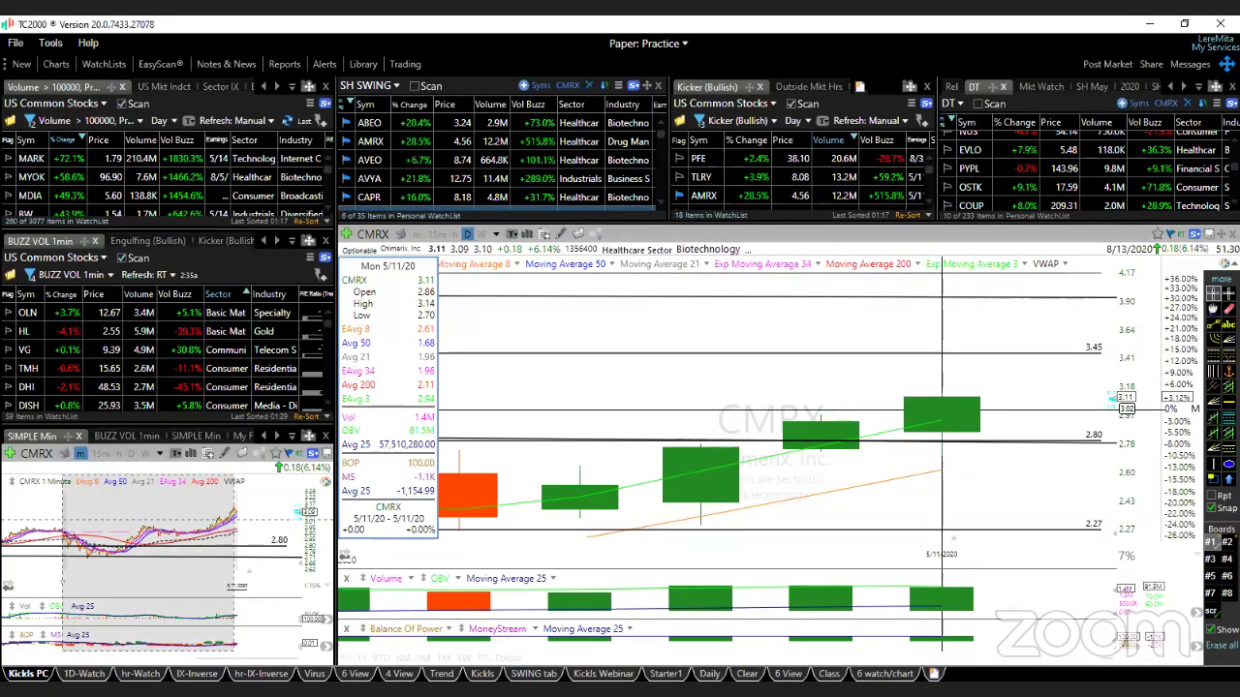
pyautogui.click(946, 417)
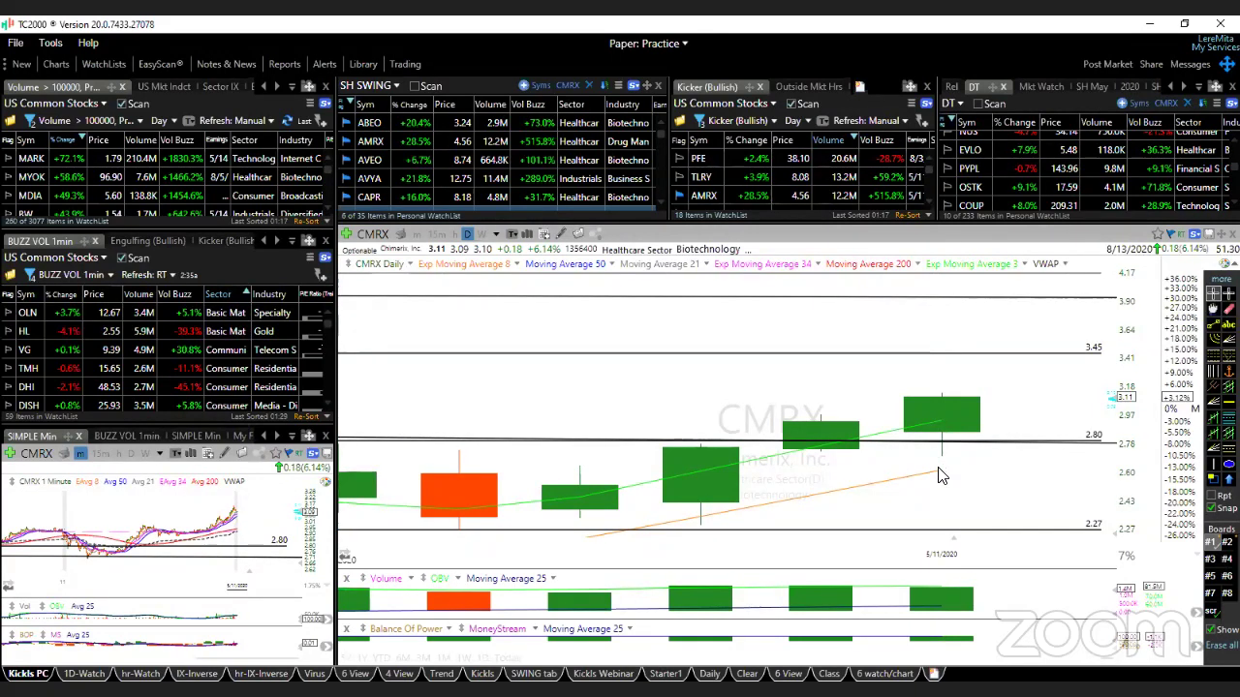
pyautogui.click(952, 536)
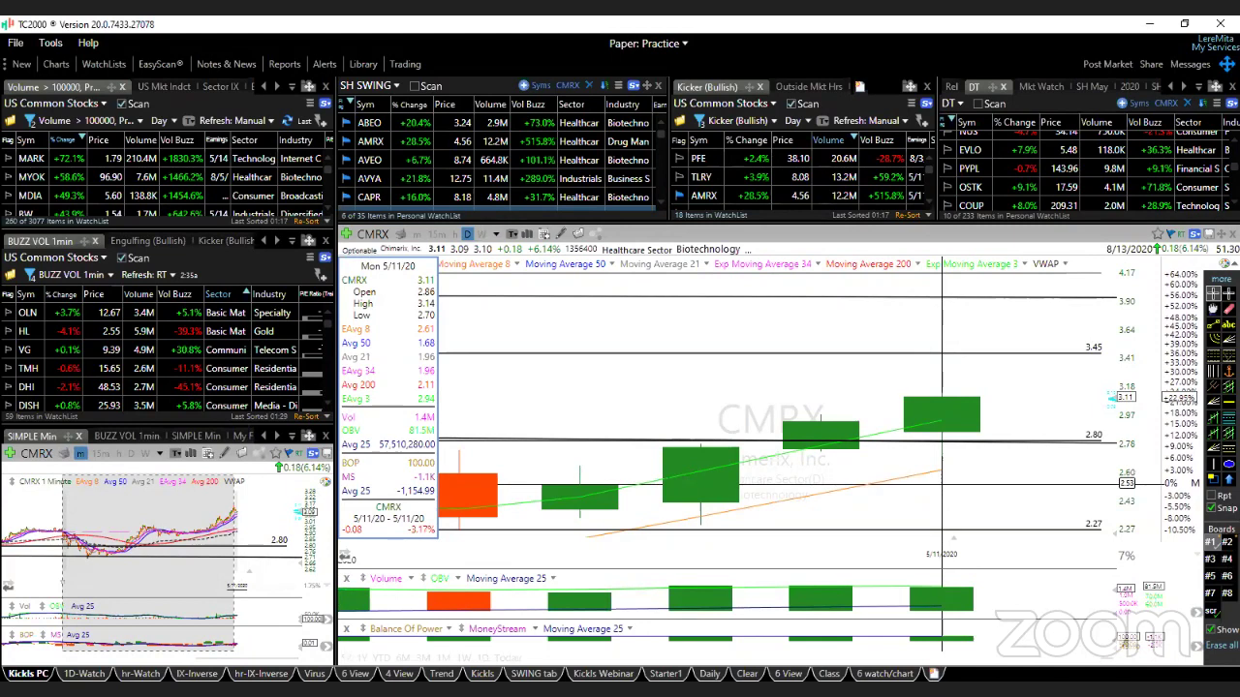
pyautogui.click(940, 506)
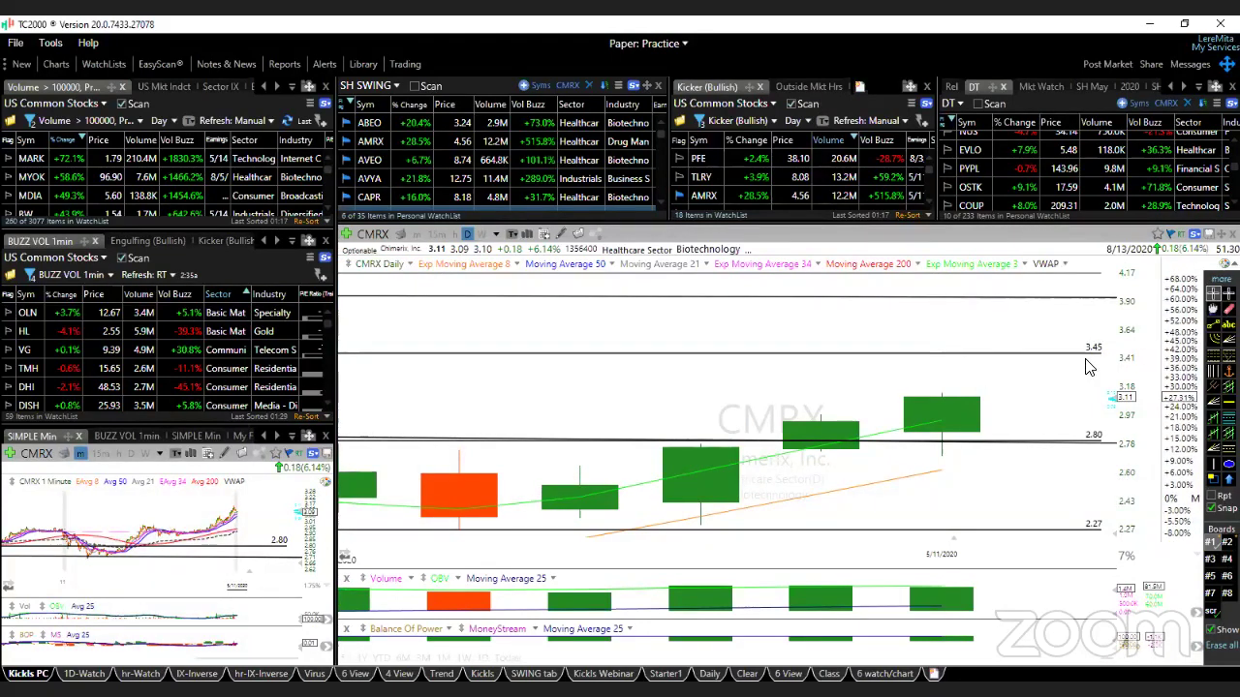
# Step: Compress the CMRX price scale, zoom out to April–May 2020 bars, then advance to CODX
pyautogui.moveTo(1103, 395); pyautogui.dragTo(1102, 433)
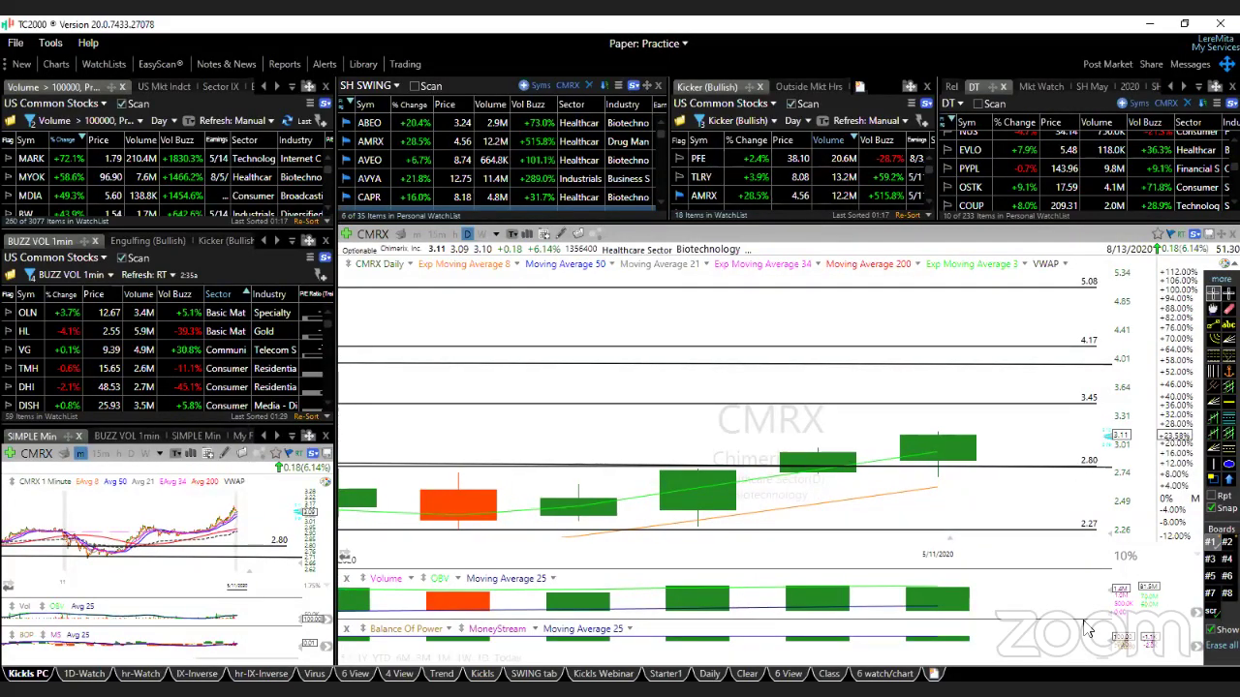
pyautogui.scroll(-2, 1095, 657)
pyautogui.scroll(-2, 1095, 656)
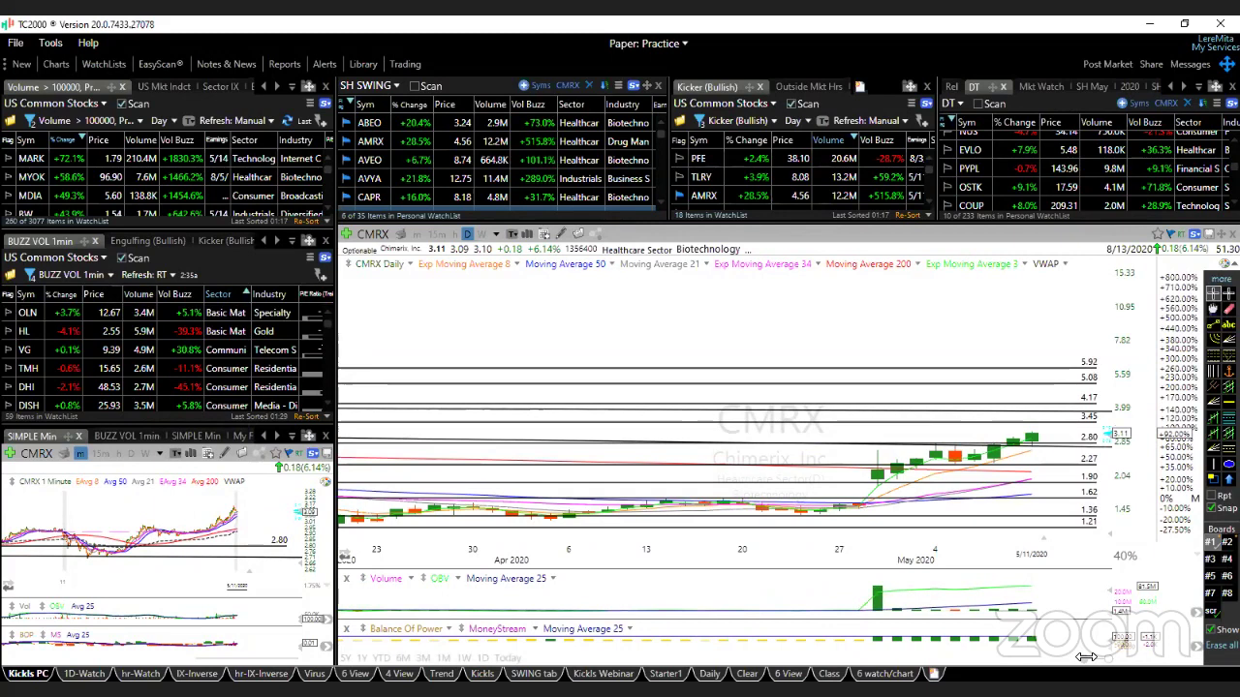
pyautogui.scroll(-2, 1094, 656)
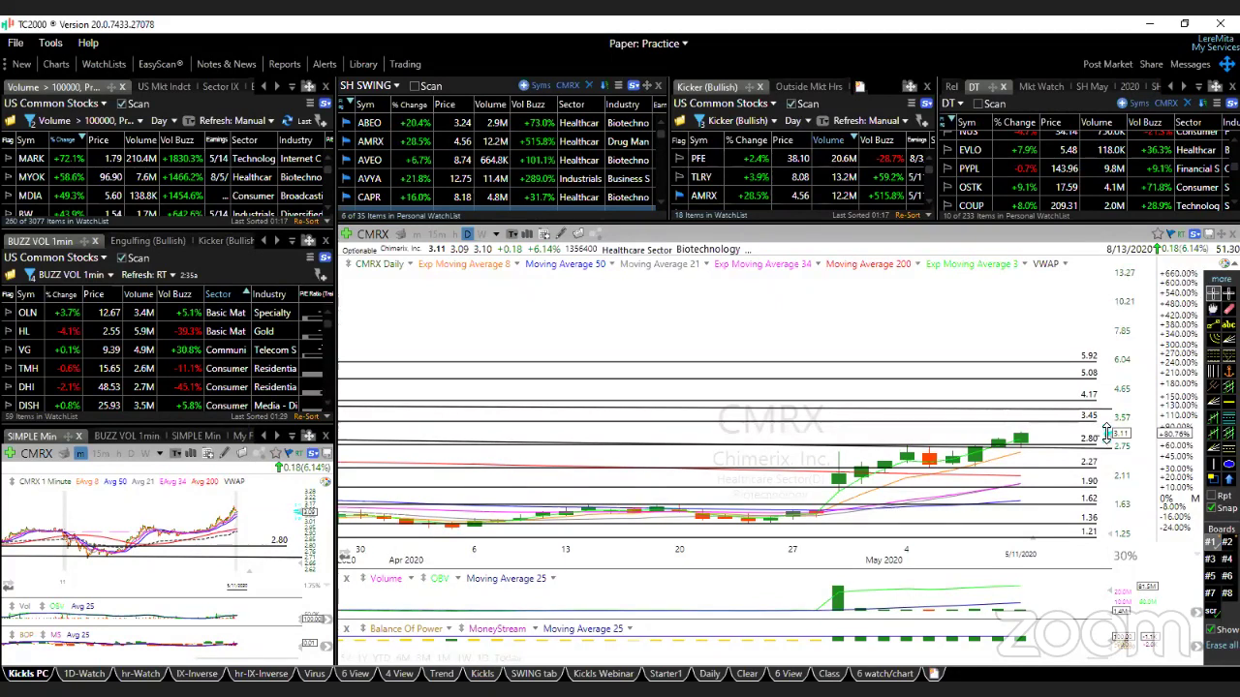
pyautogui.scroll(1, 1107, 419)
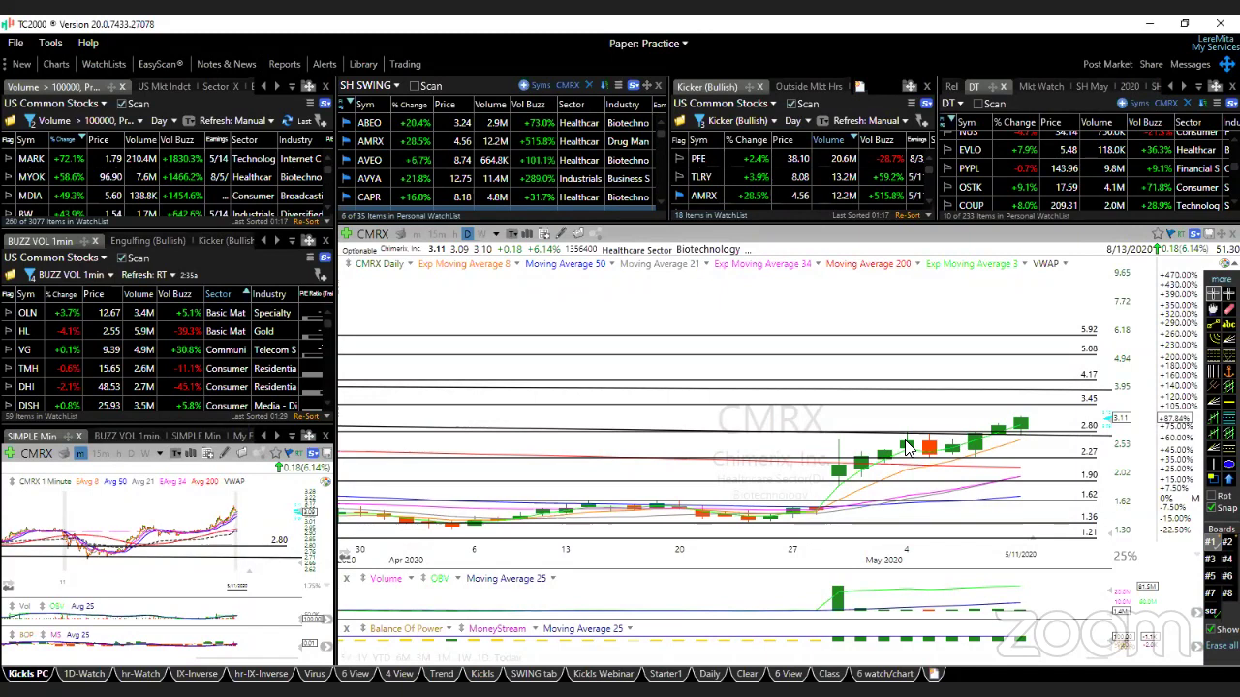
pyautogui.press('space')
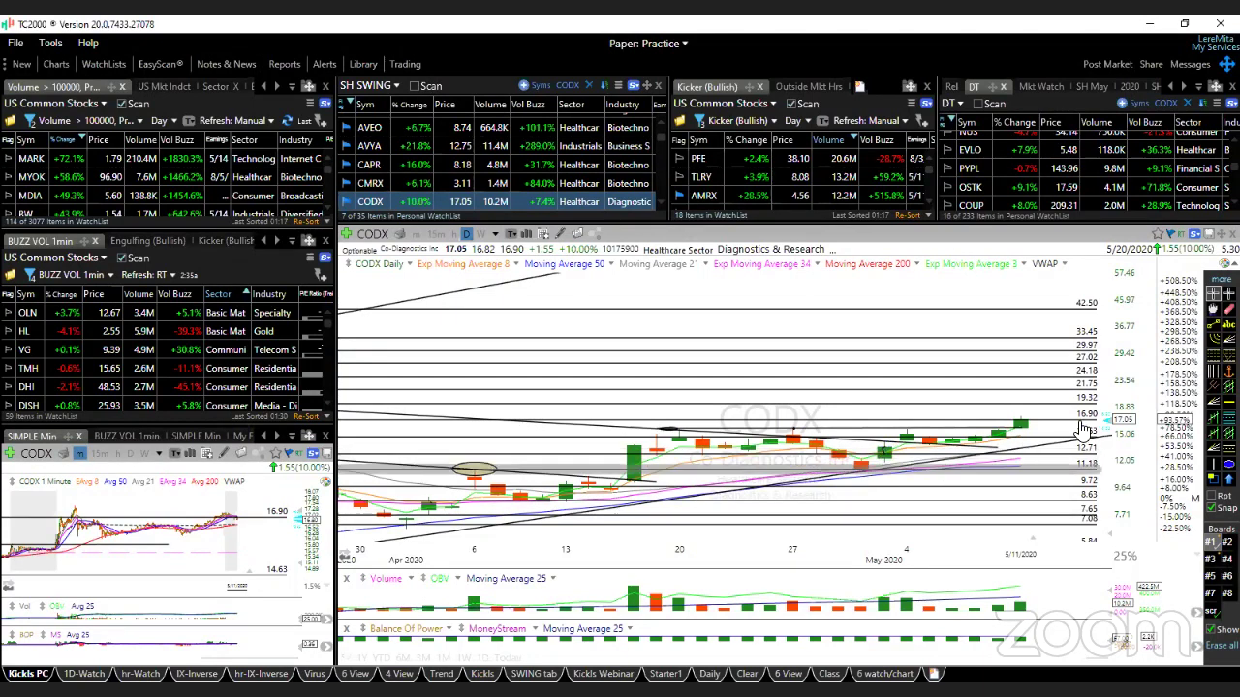
# Step: Stretch and zoom the CODX daily chart to show late April–May
pyautogui.moveTo(1106, 392); pyautogui.dragTo(1104, 436)
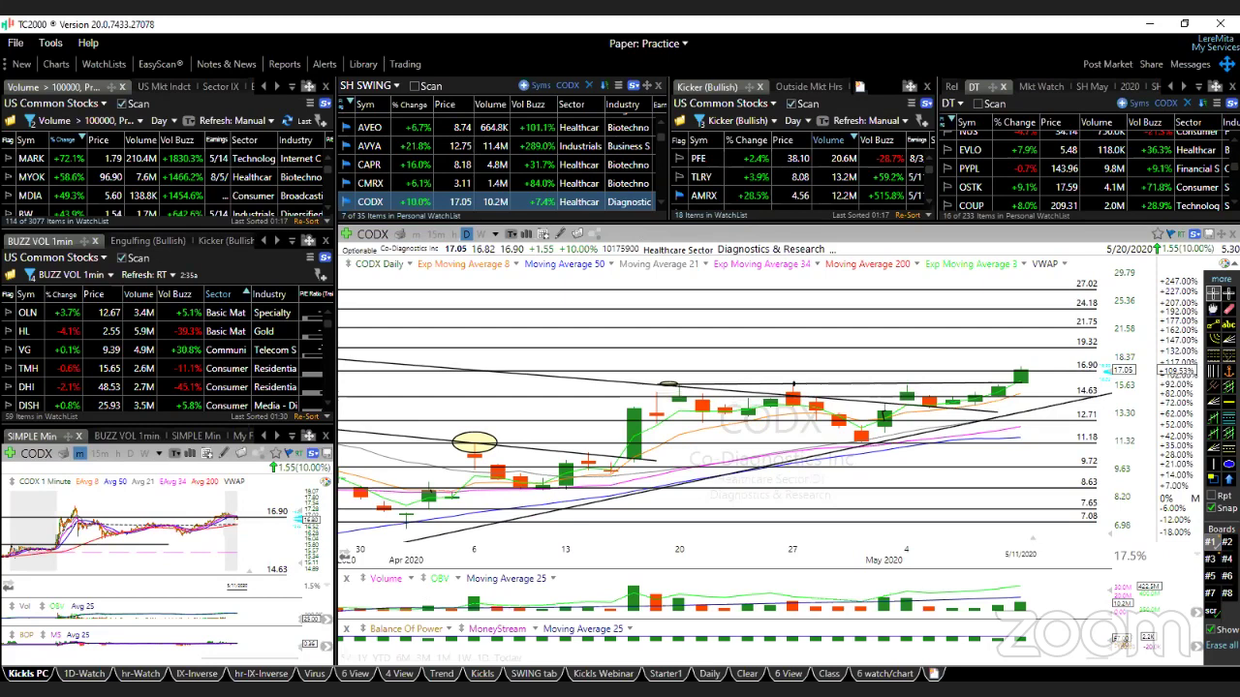
pyautogui.scroll(2, 1086, 657)
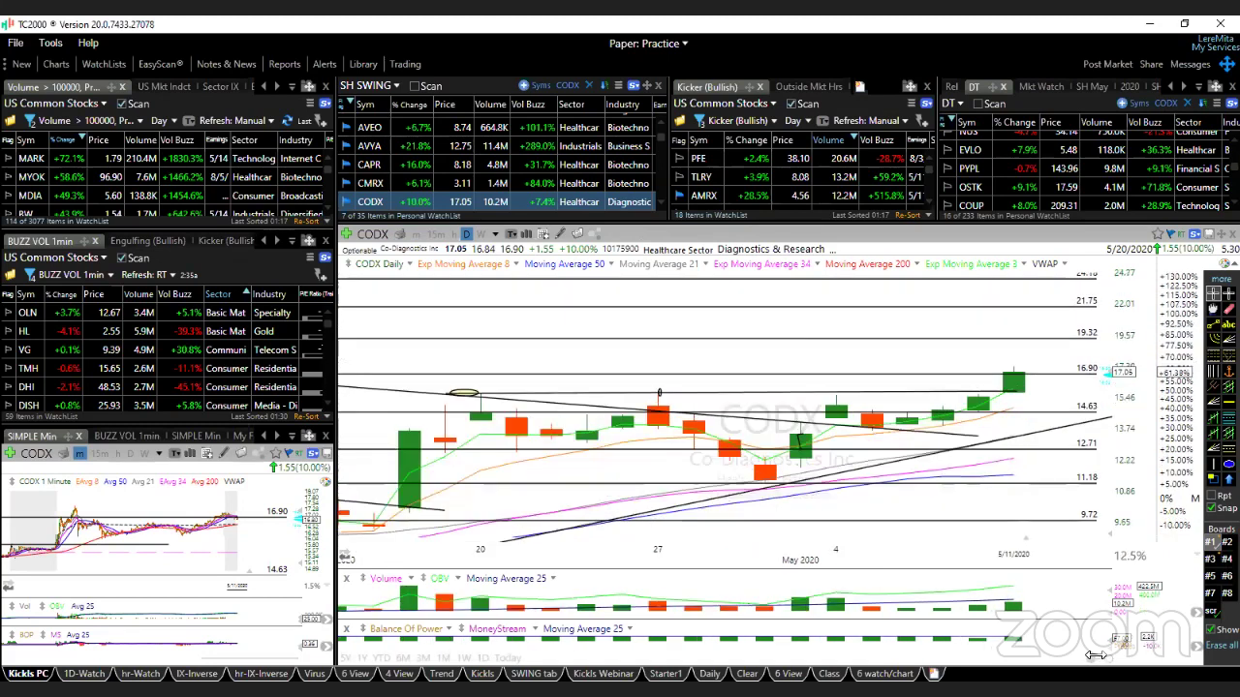
pyautogui.scroll(1, 1087, 657)
pyautogui.scroll(1, 1087, 656)
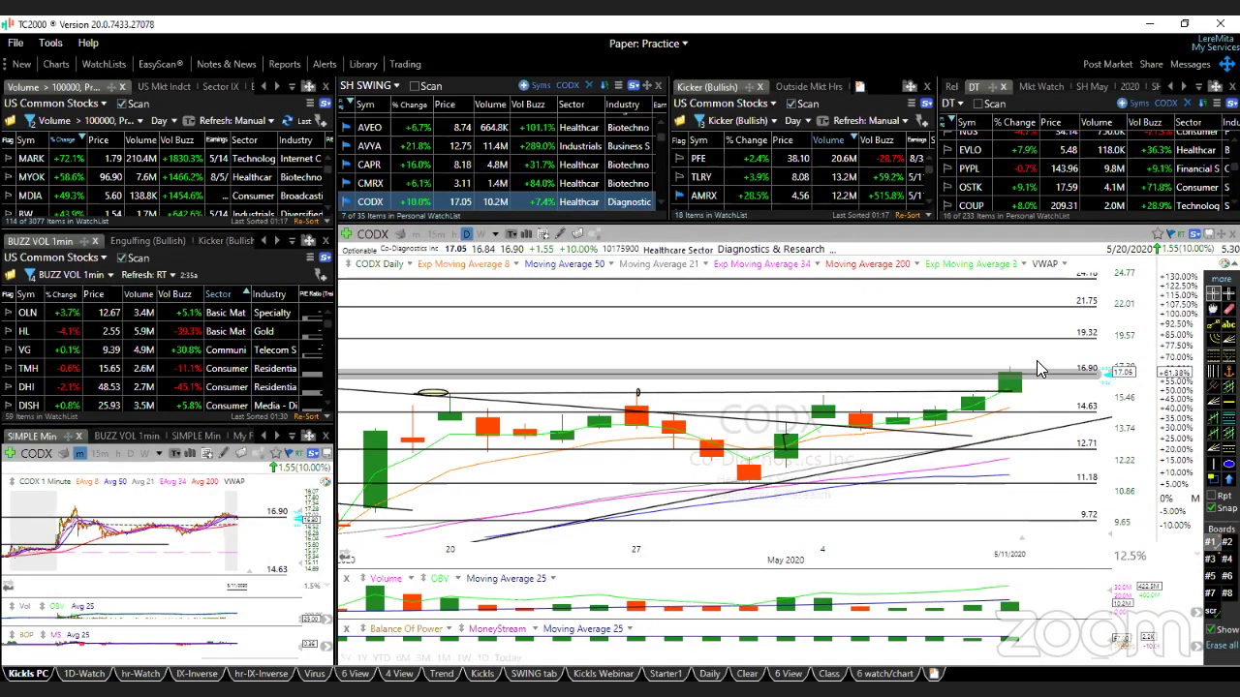
# Step: Read the CODX 5/11 and 5/8 bar data, then advance to EXEL
pyautogui.click(1014, 367)
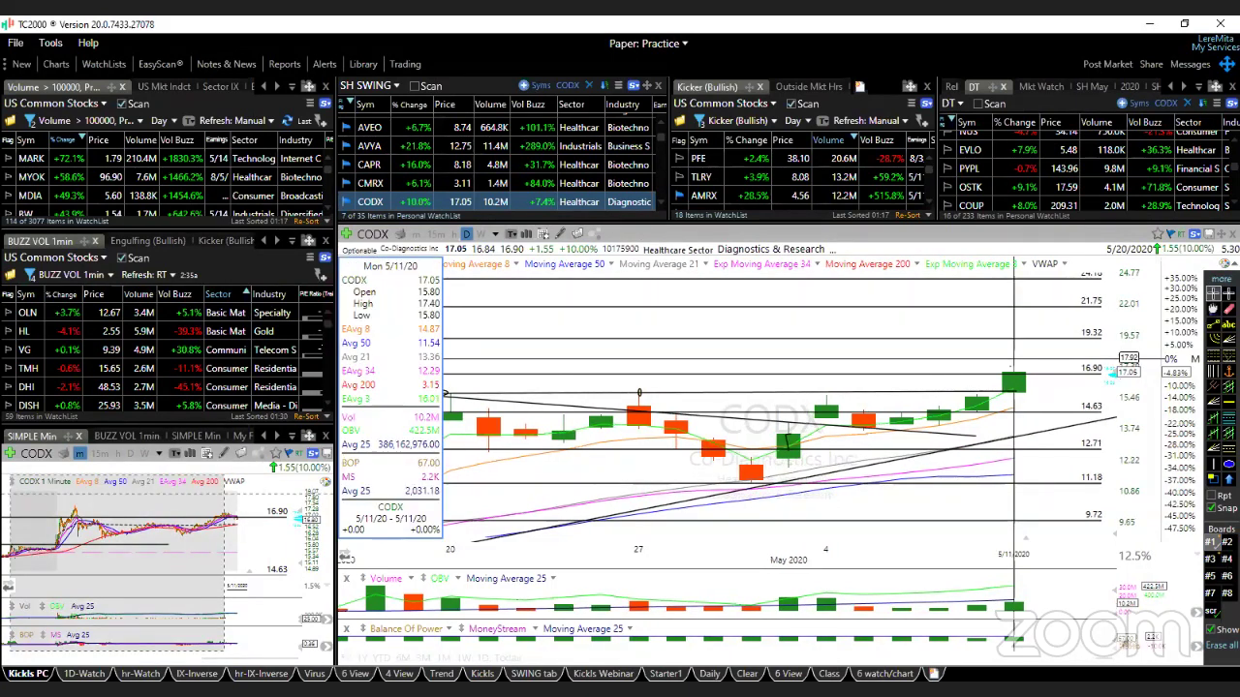
pyautogui.moveTo(1014, 366); pyautogui.dragTo(1005, 440)
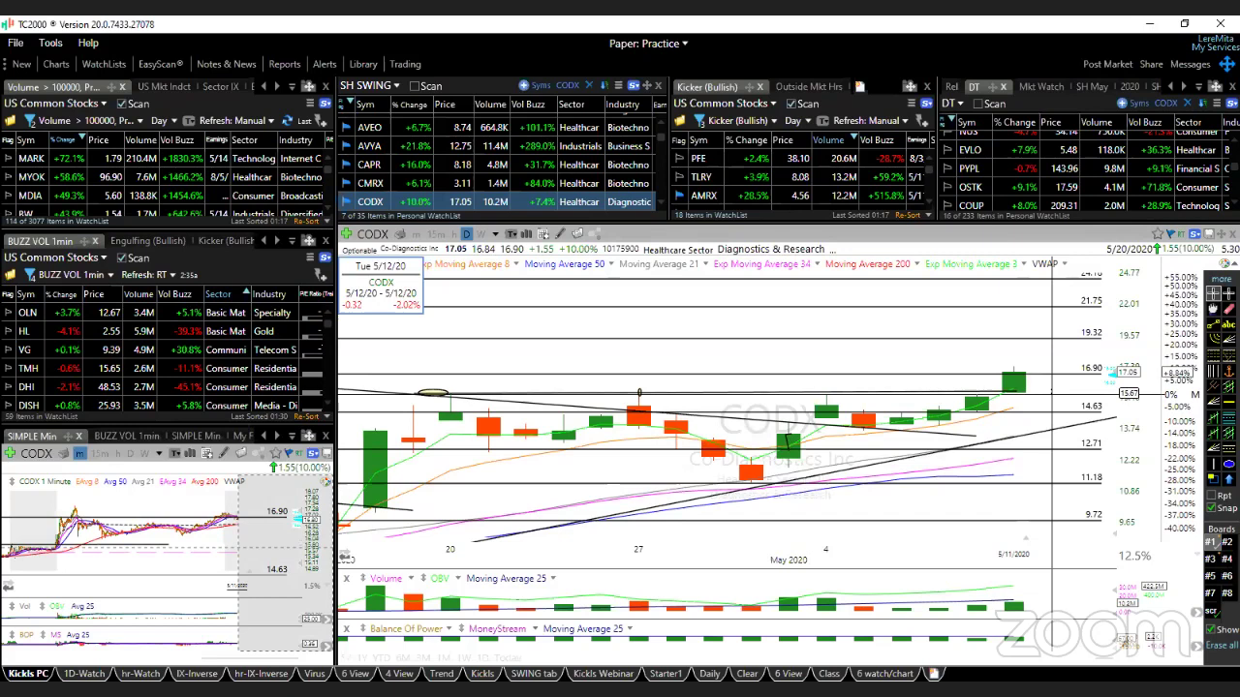
pyautogui.click(983, 431)
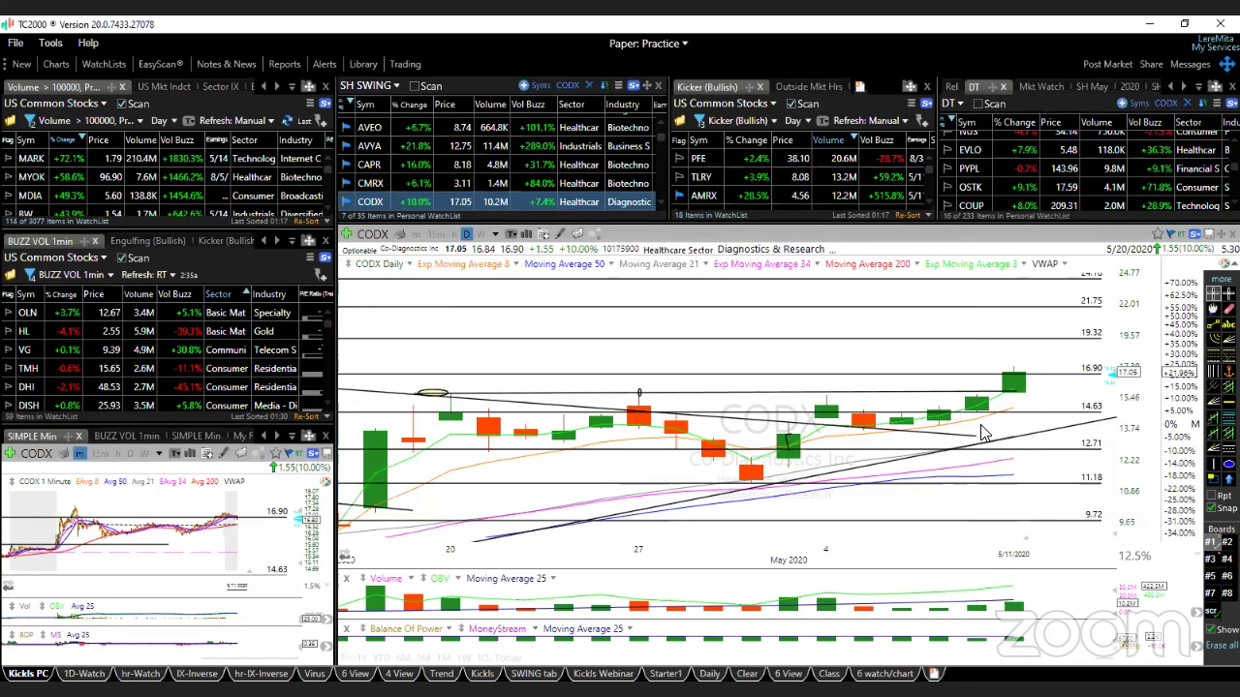
pyautogui.press('space')
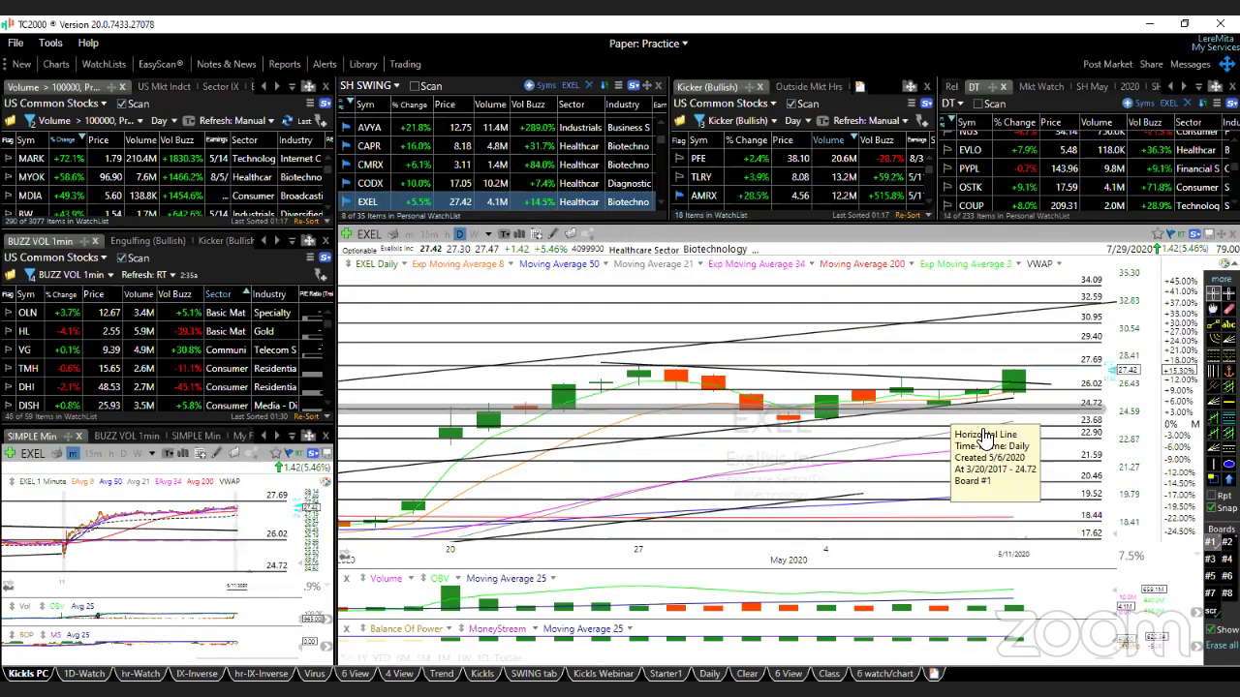
# Step: Fit and zoom EXEL's daily chart, then read the 5/6/20 bar data
pyautogui.doubleClick(1110, 376)
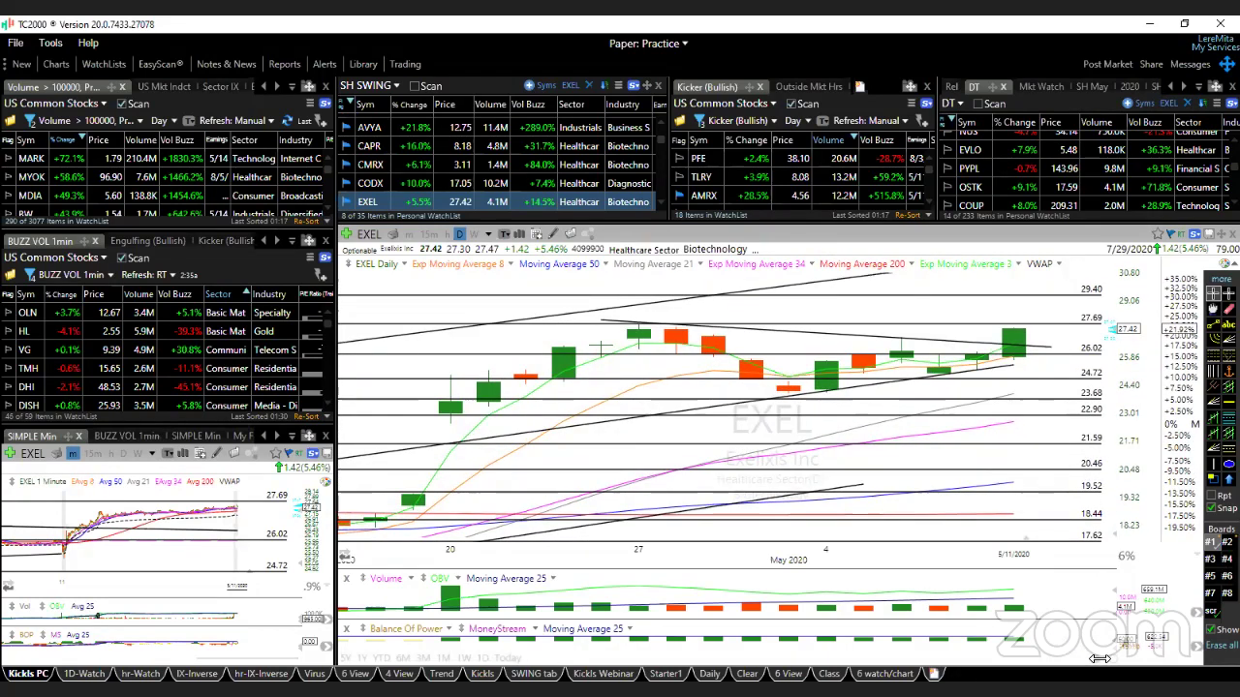
pyautogui.scroll(2, 1101, 659)
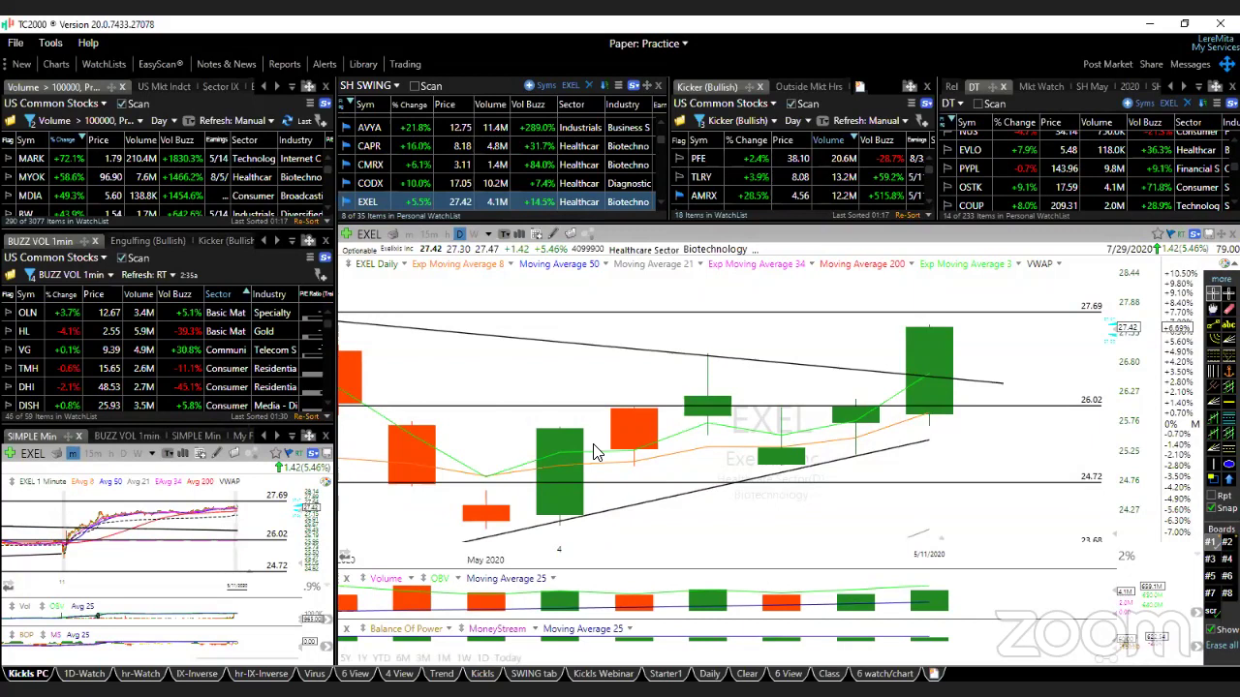
pyautogui.click(708, 387)
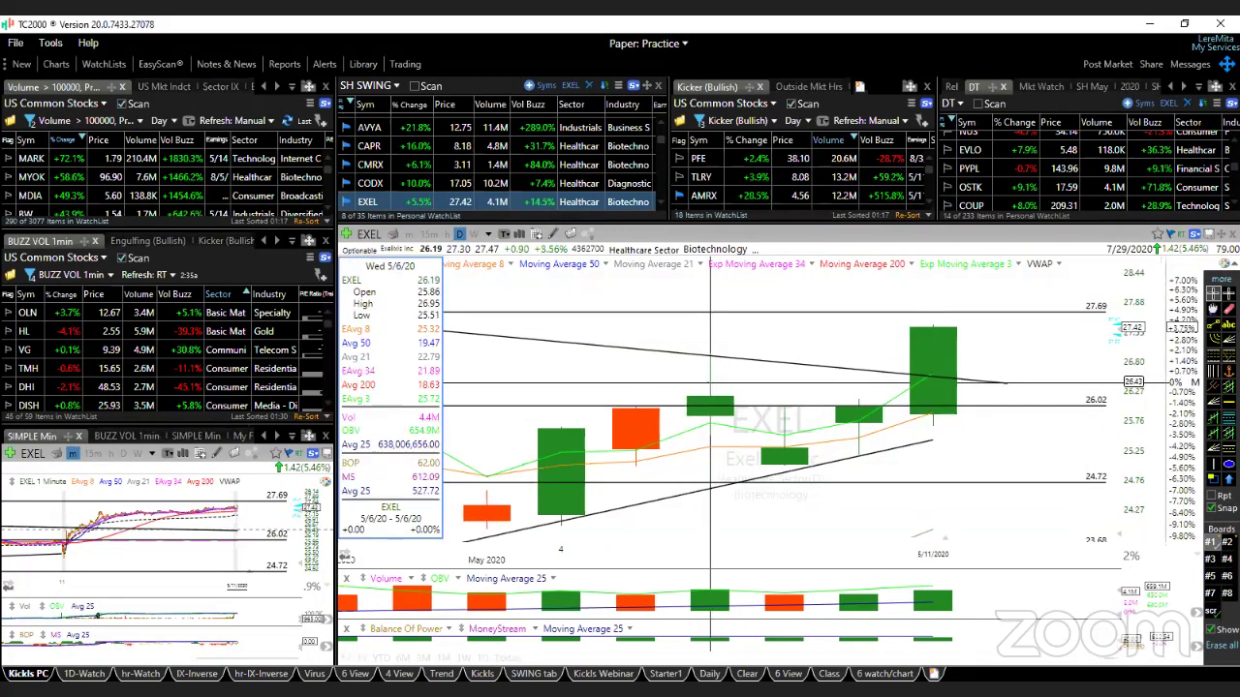
pyautogui.click(713, 385)
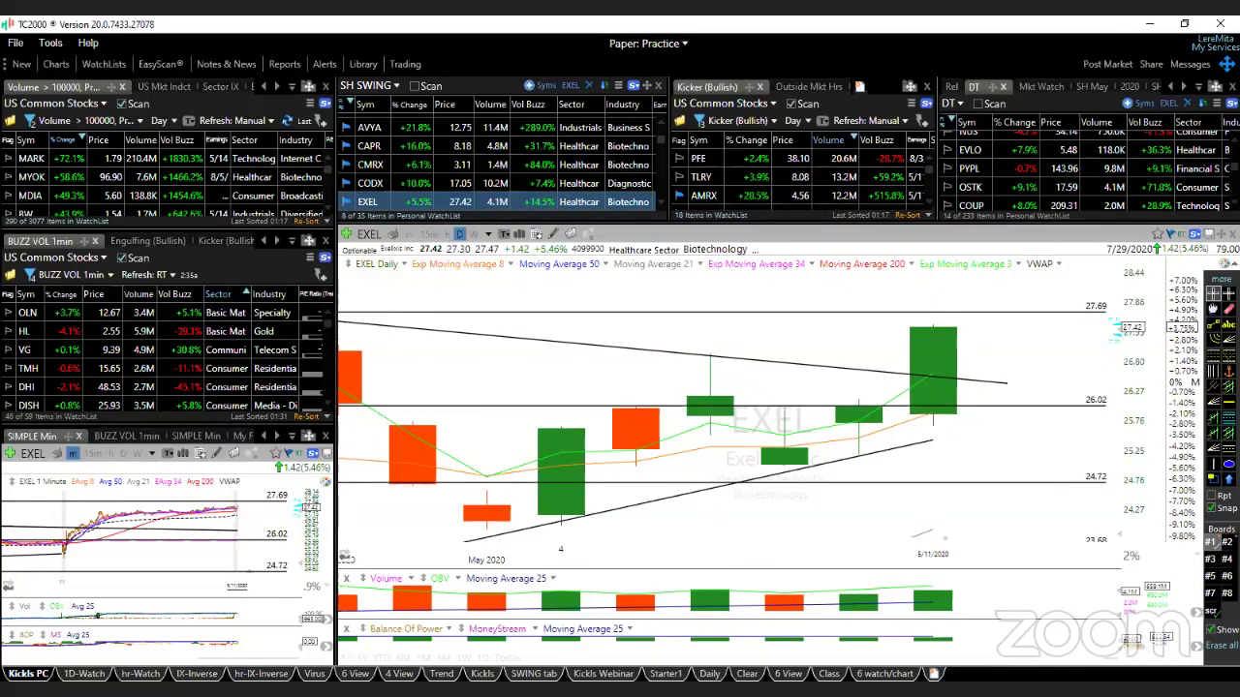
# Step: Read EXEL's 5/7/20 and 5/8/20 bar data, then show today's 1-minute chart
pyautogui.click(782, 447)
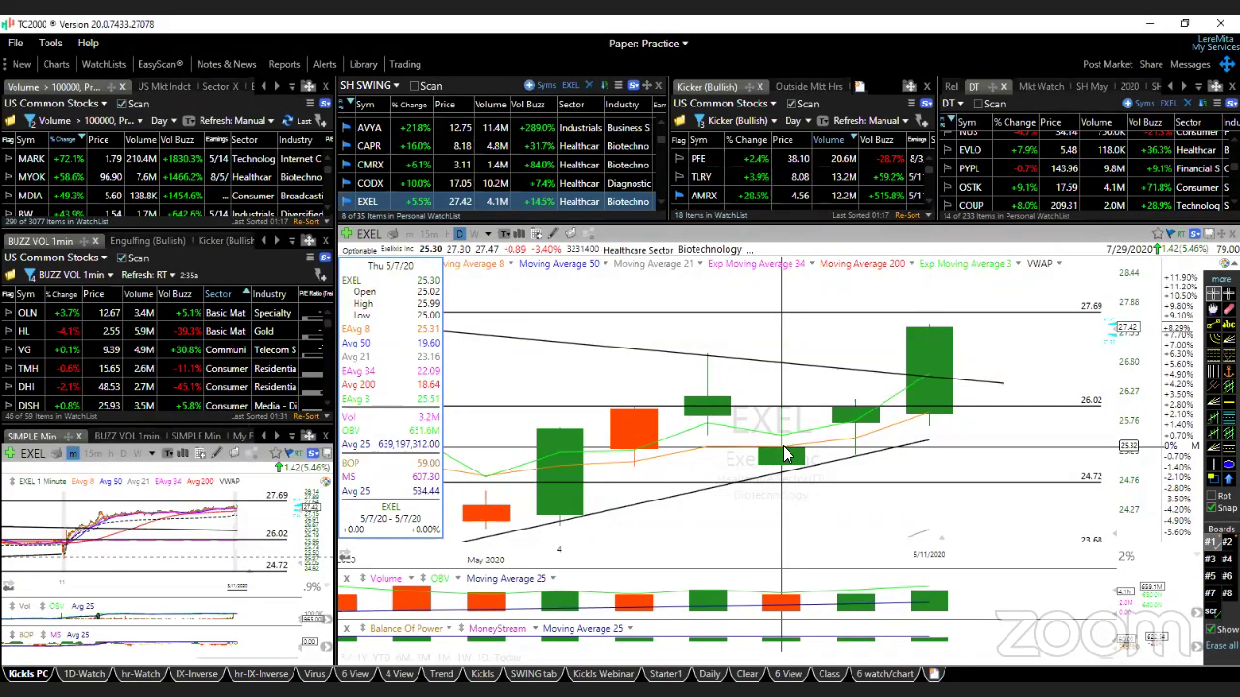
pyautogui.moveTo(787, 455); pyautogui.dragTo(772, 455)
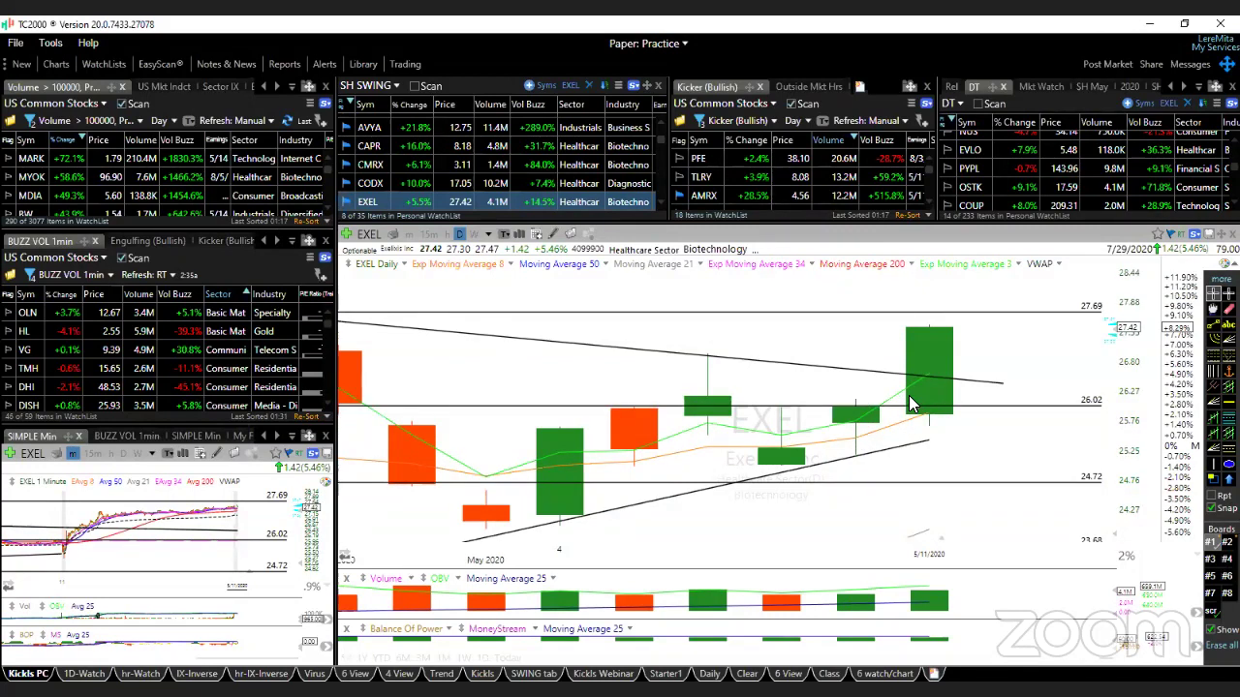
pyautogui.click(857, 387)
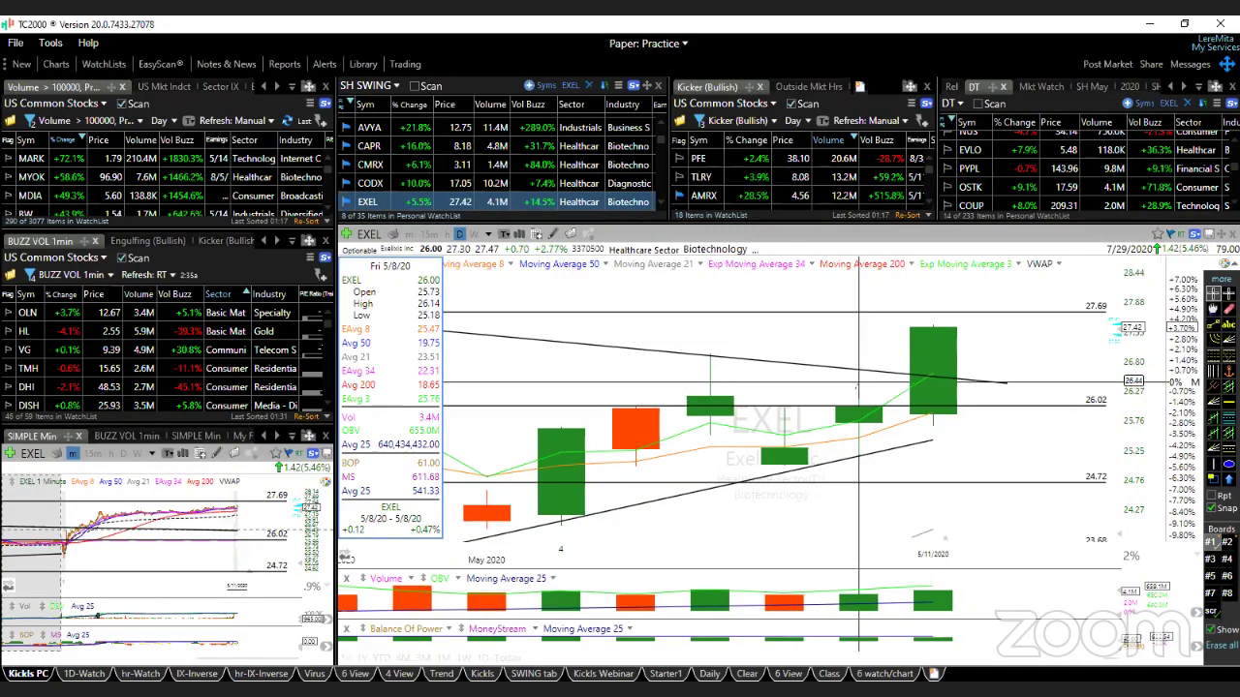
pyautogui.click(872, 387)
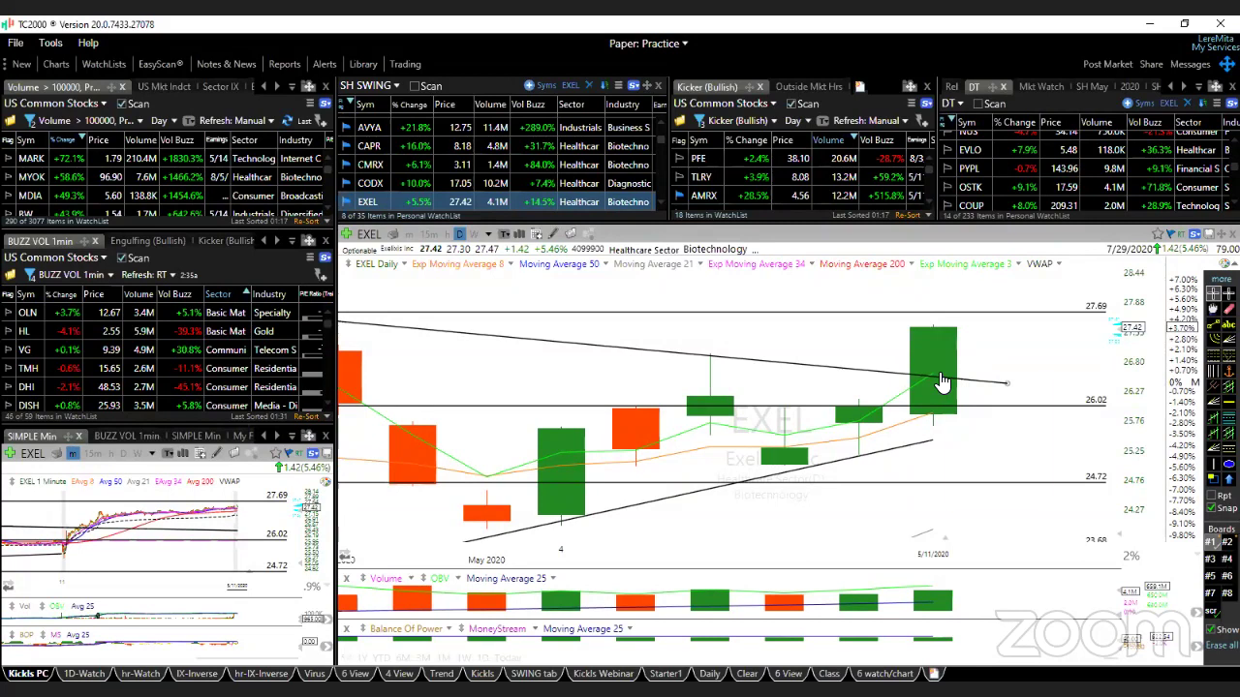
pyautogui.click(514, 659)
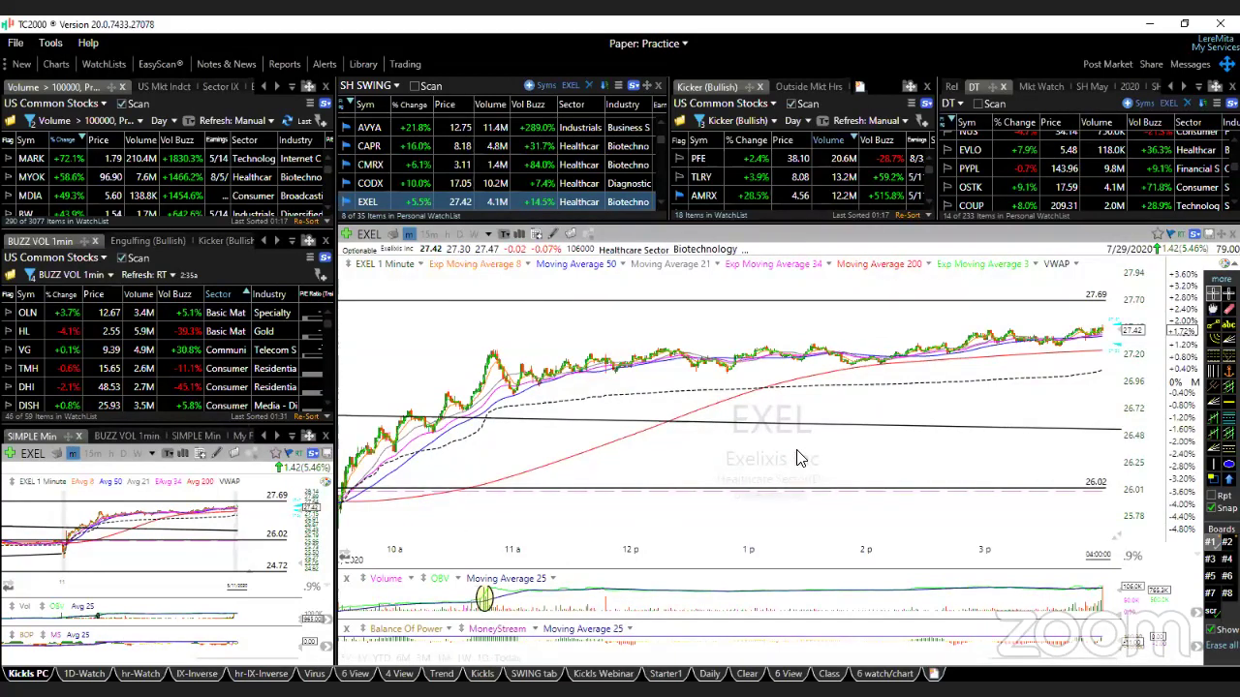
# Step: On EXEL's daily chart, move the 30.95 line to the upper trendline, then advance to FLDM
pyautogui.press('d')
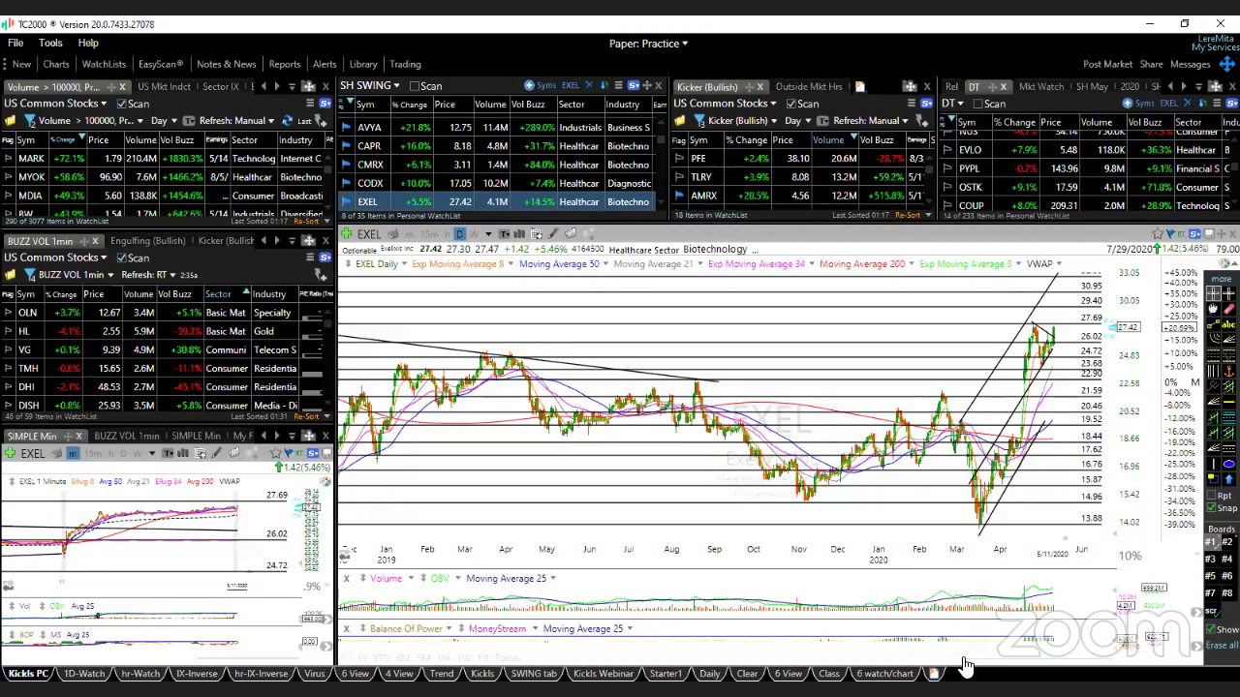
pyautogui.scroll(2, 1102, 641)
pyautogui.scroll(5, 1102, 641)
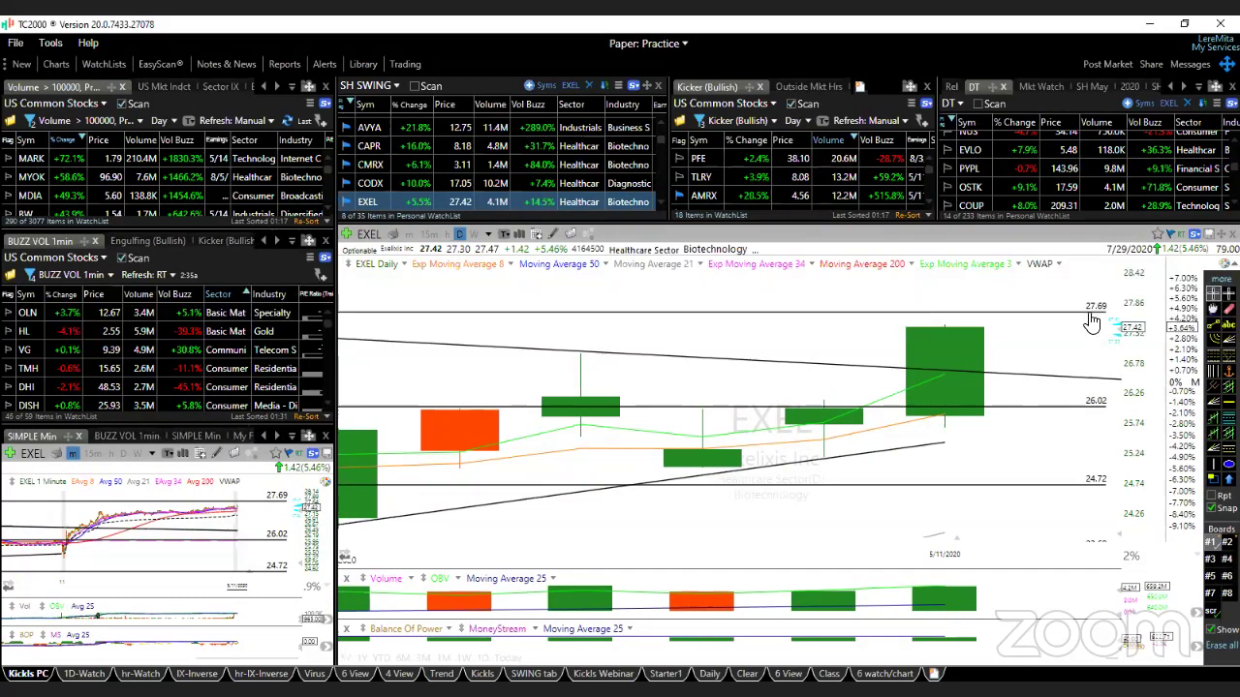
pyautogui.moveTo(1100, 331)
pyautogui.mouseDown()
pyautogui.moveTo(1119, 397)
pyautogui.moveTo(974, 552)
pyautogui.mouseUp()
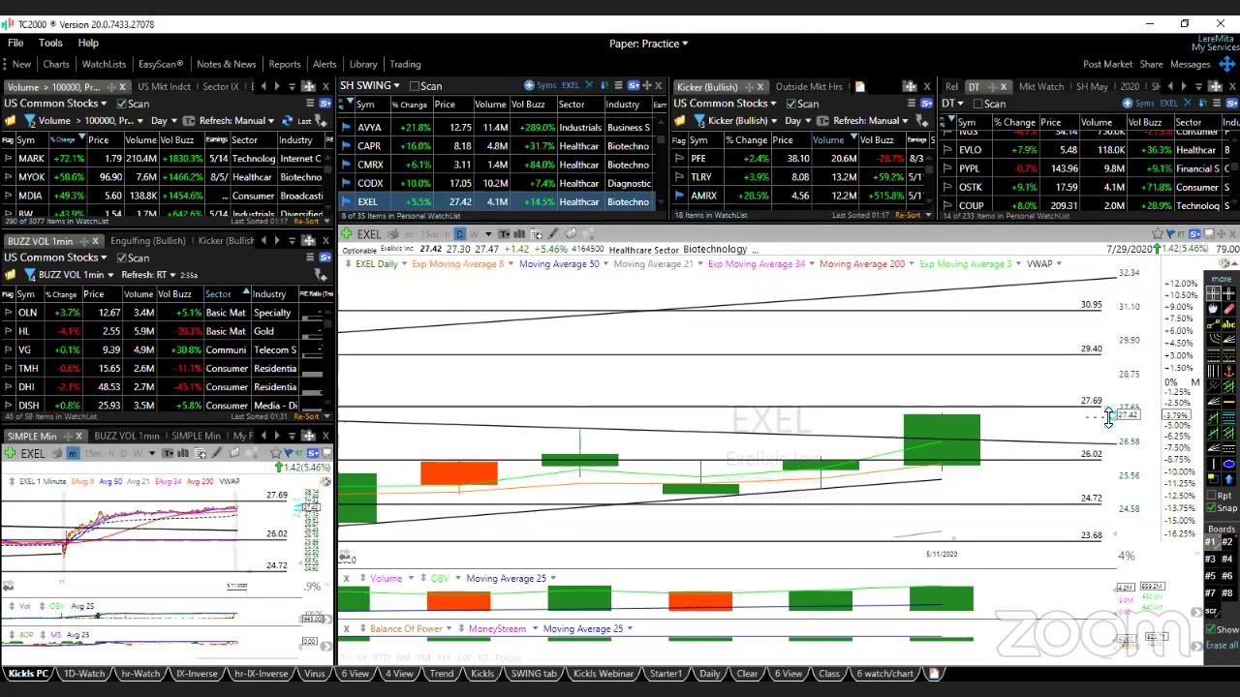
pyautogui.moveTo(1109, 426); pyautogui.dragTo(1132, 326)
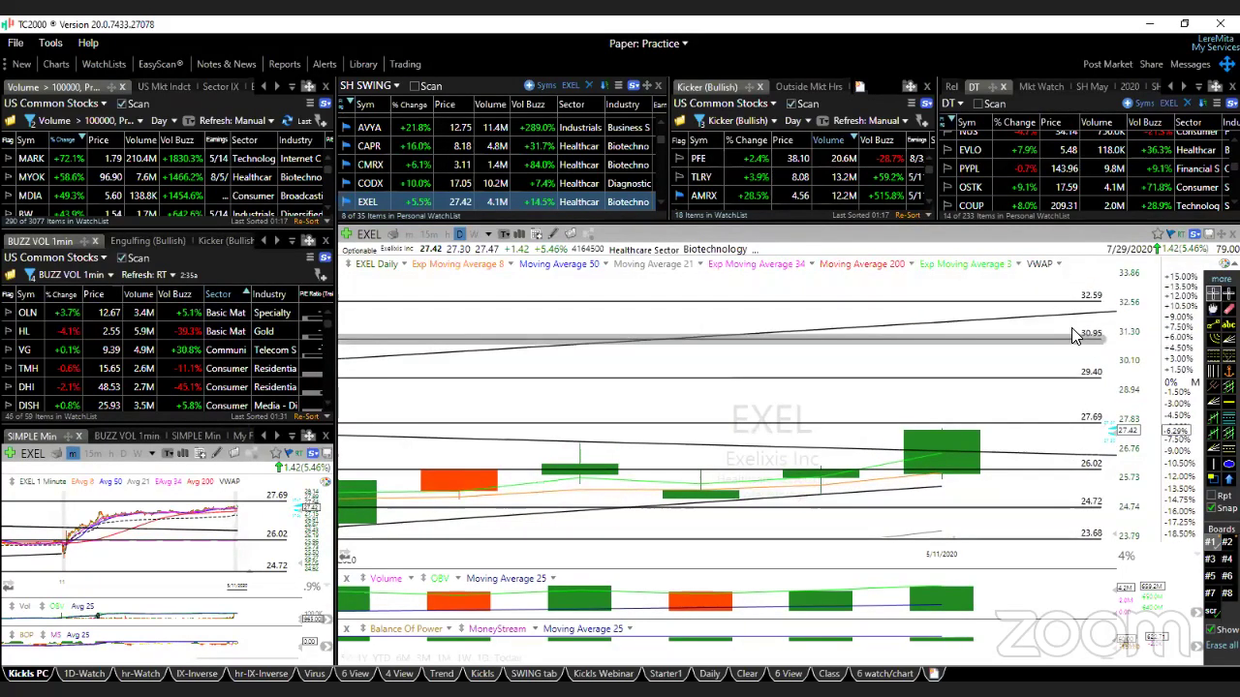
pyautogui.moveTo(1131, 325); pyautogui.dragTo(1079, 325)
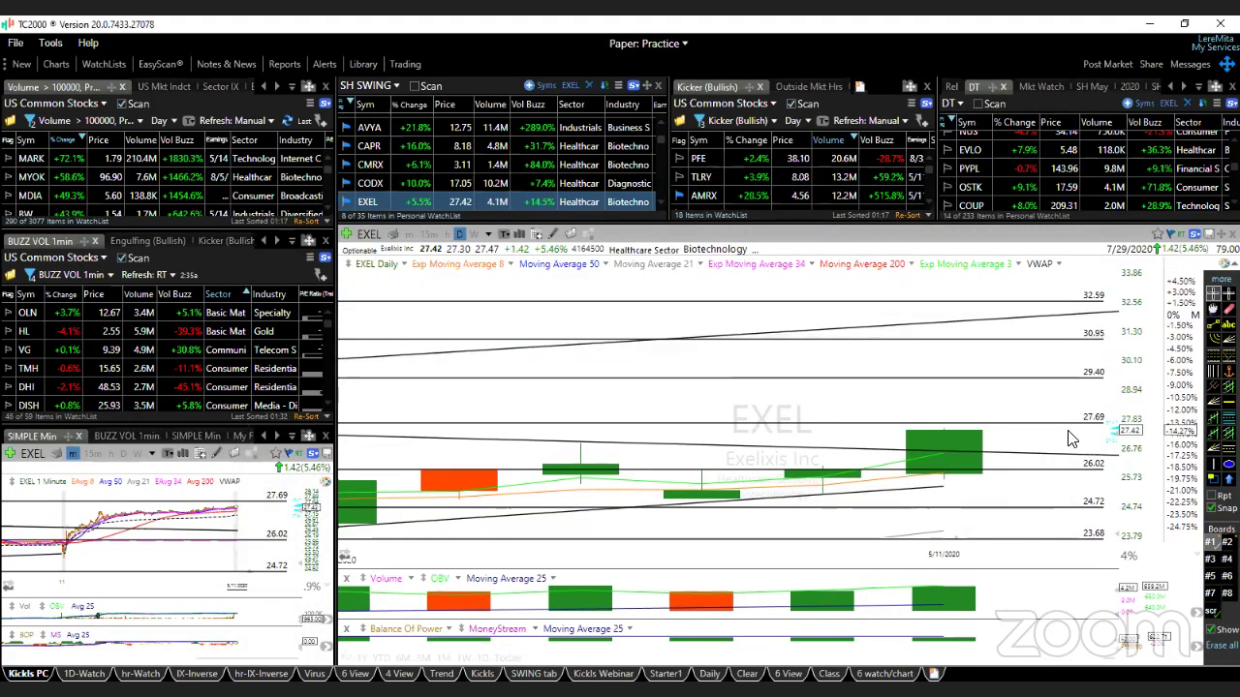
pyautogui.moveTo(941, 451)
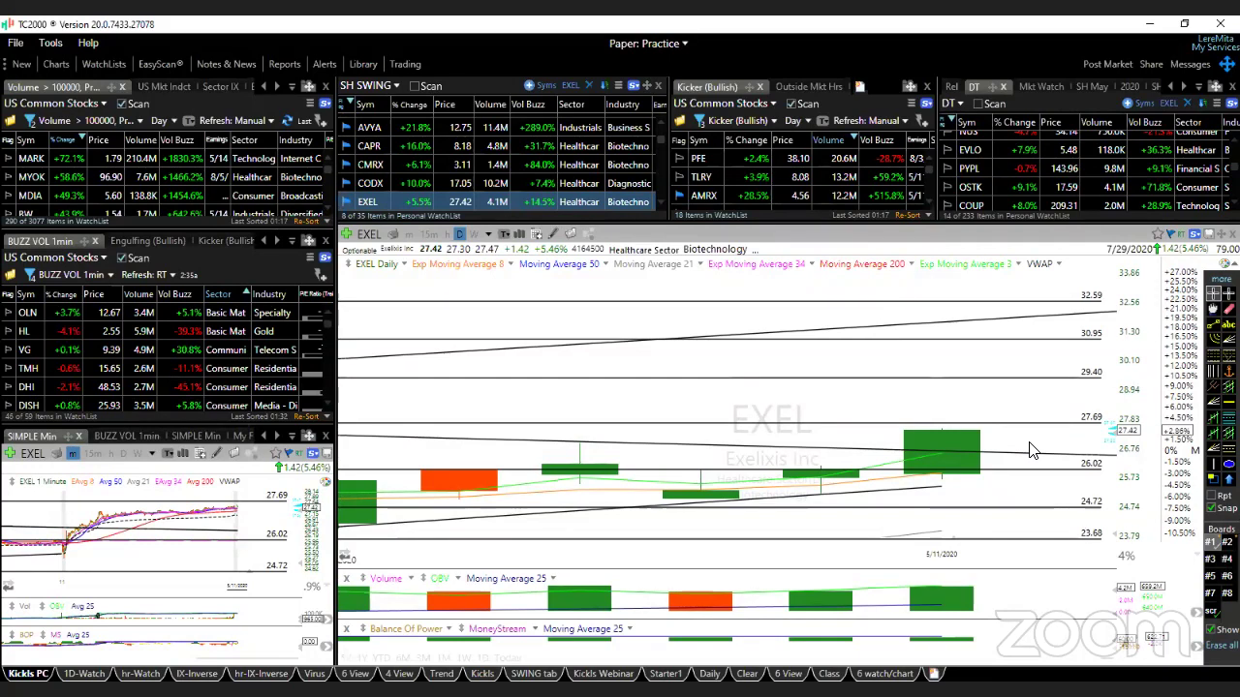
pyautogui.press('Down')
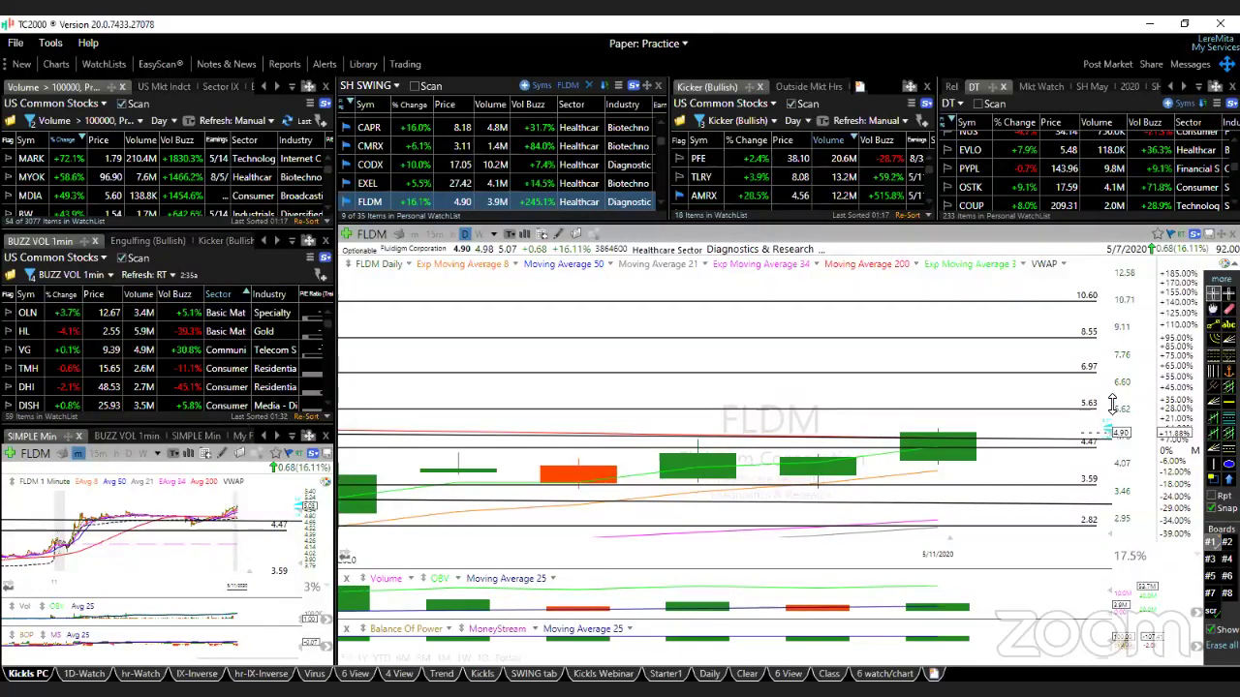
# Step: Stretch FLDM's candles and zoom out to the April–May 2020 breakout
pyautogui.moveTo(1107, 430); pyautogui.dragTo(1118, 392)
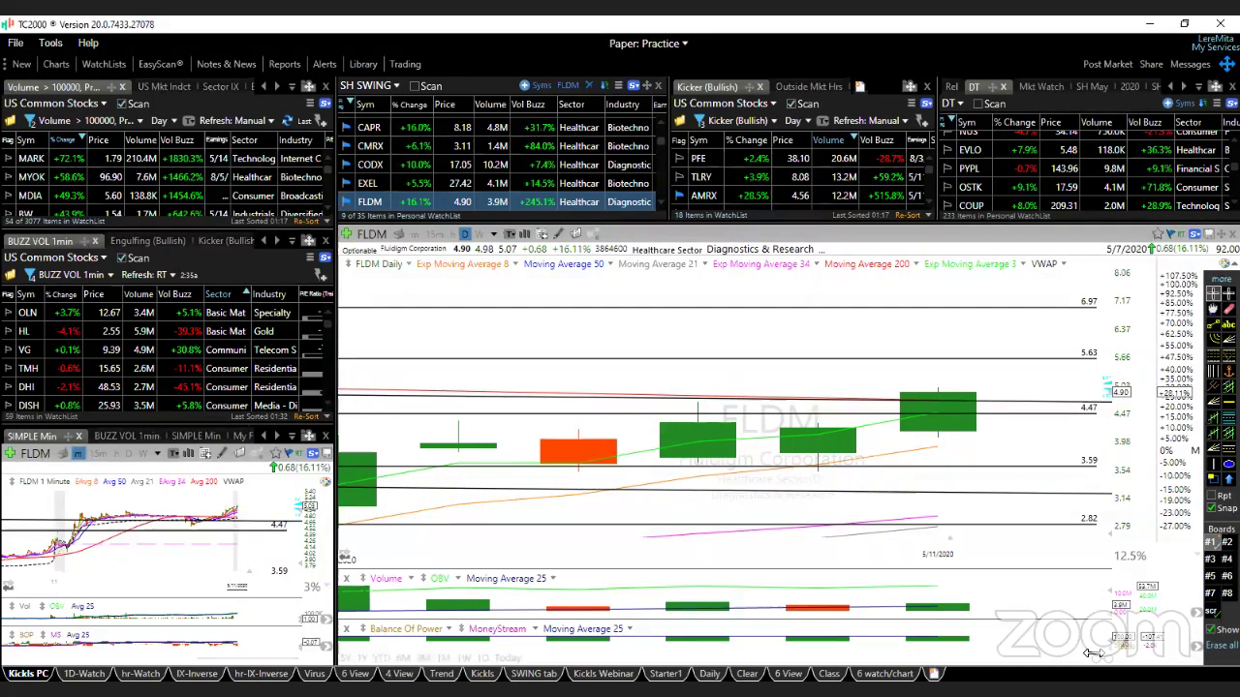
pyautogui.scroll(-2, 1085, 655)
# Step: Adjust the FLDM chart zoom, then chart GLUU and add it to SH SWING
pyautogui.scroll(-1, 1087, 656)
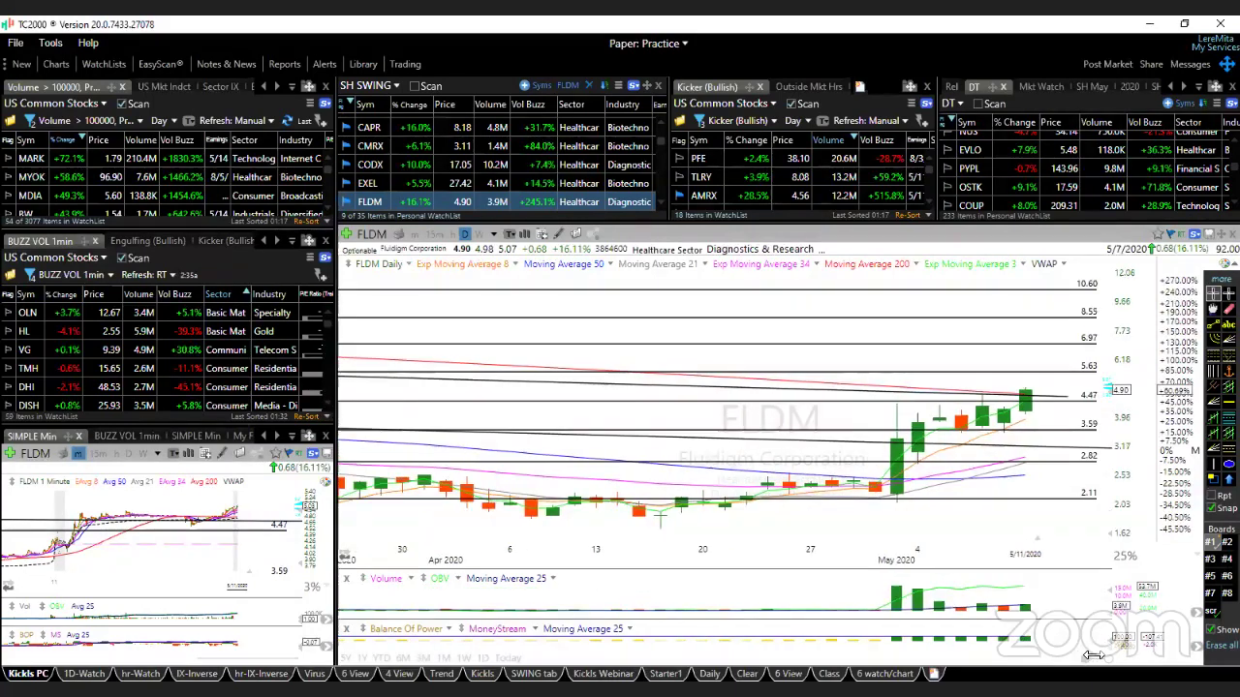
pyautogui.scroll(-1, 1092, 656)
pyautogui.scroll(1, 1092, 656)
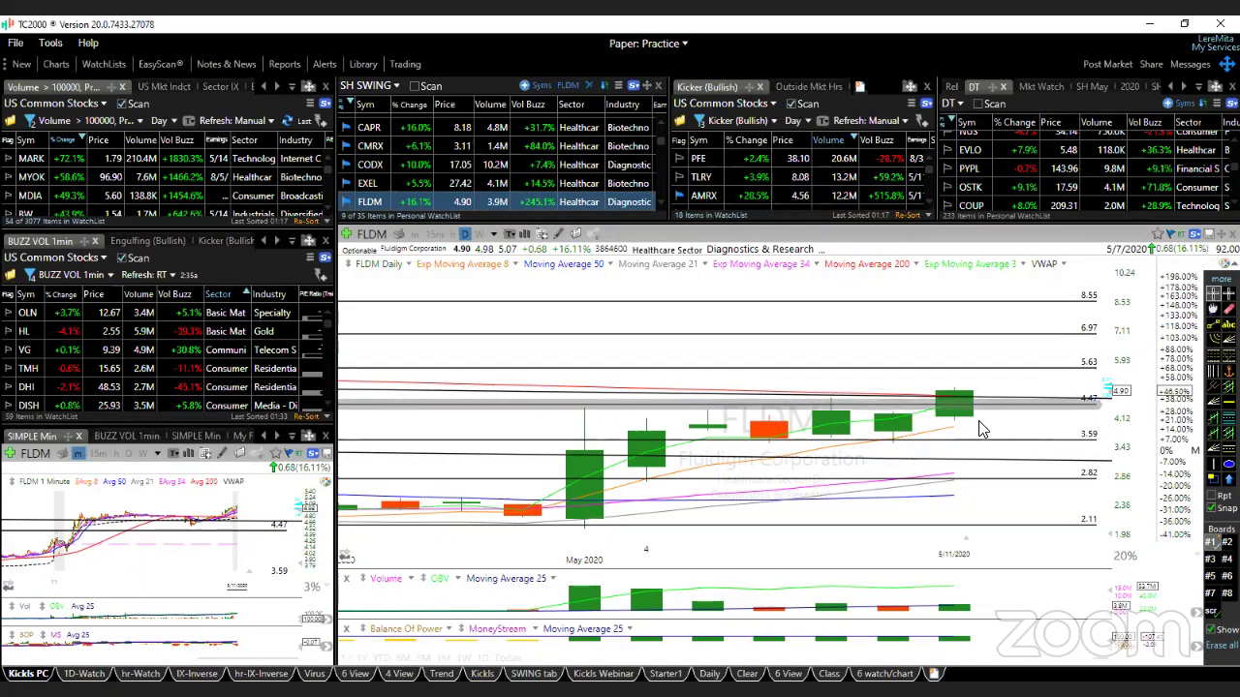
pyautogui.write('GLUU')
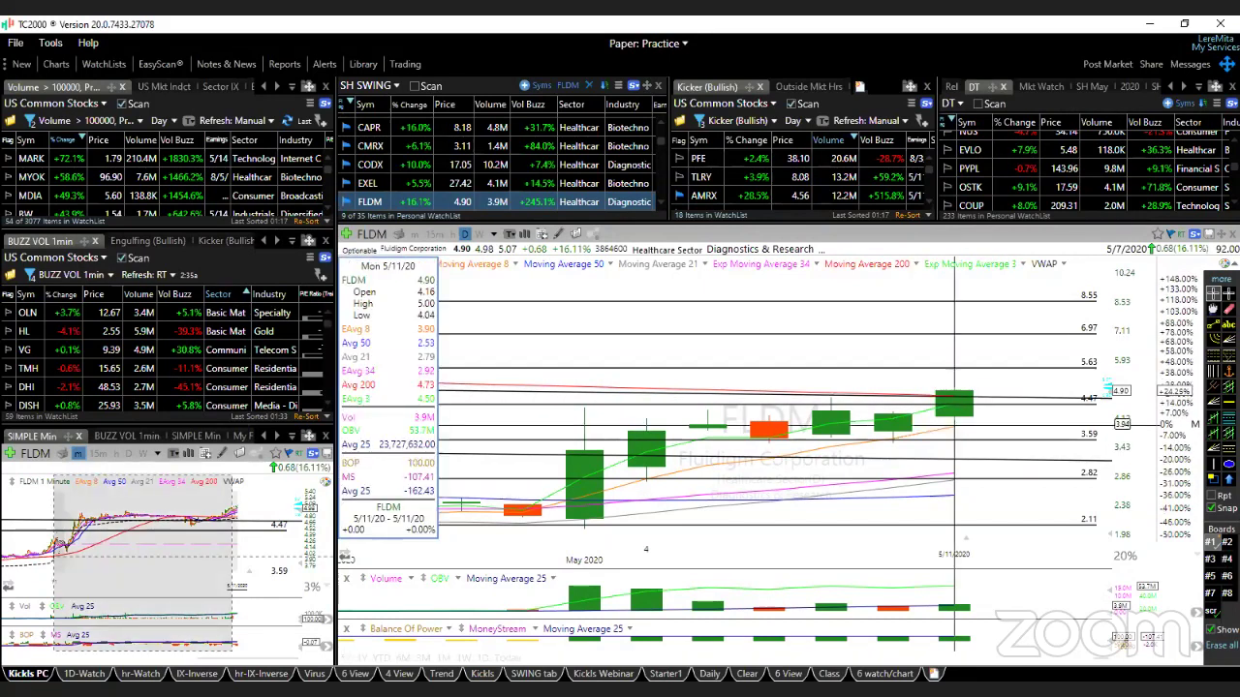
pyautogui.press('Return')
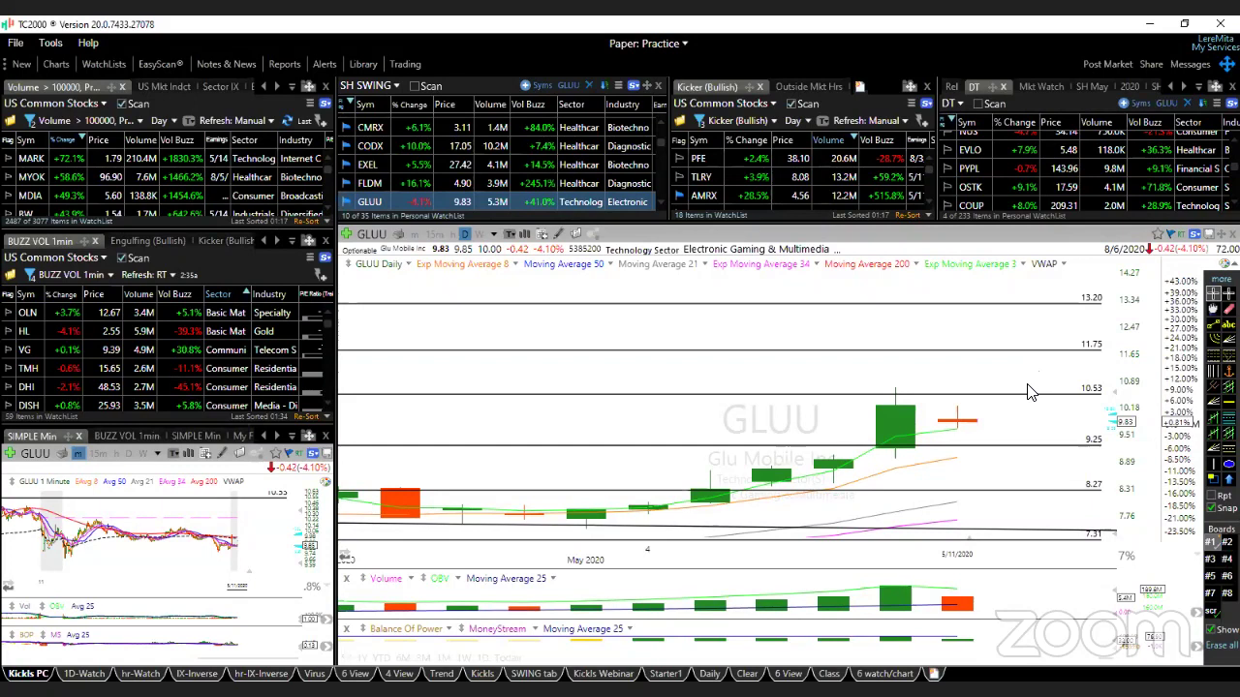
pyautogui.press('space')
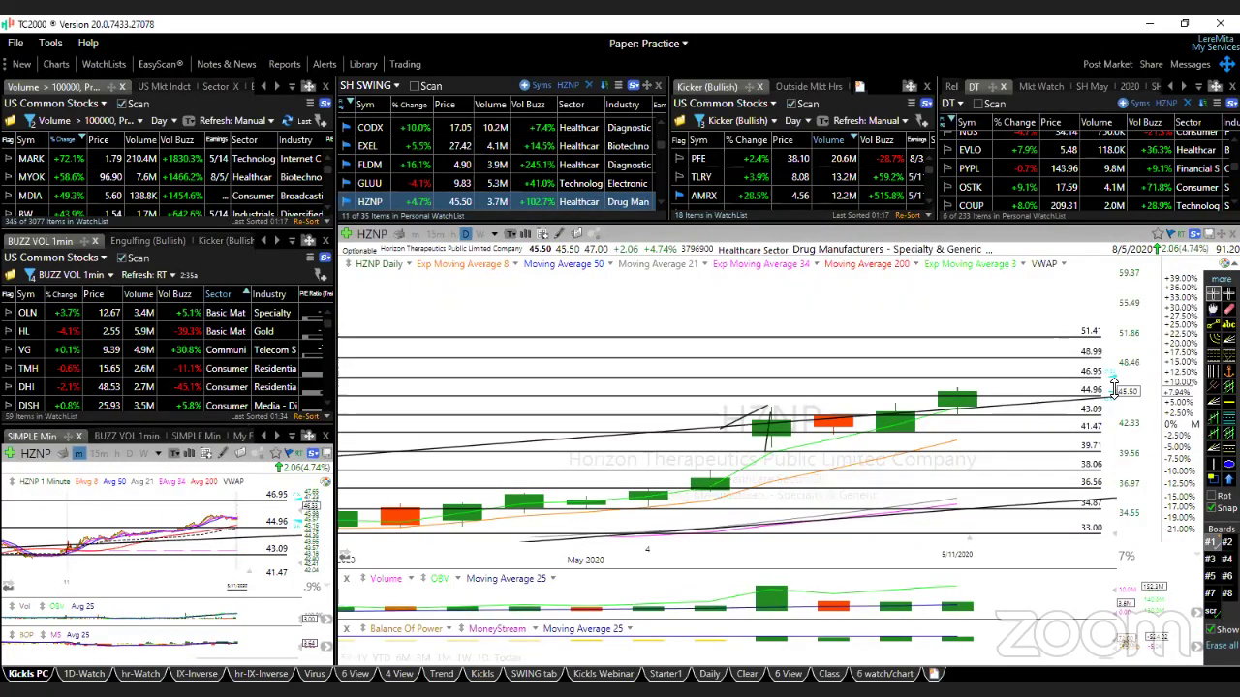
# Step: Enlarge HZNP's candles, read the 5/11/20 candle data, then advance to IBIO
pyautogui.moveTo(1114, 389); pyautogui.dragTo(1114, 358)
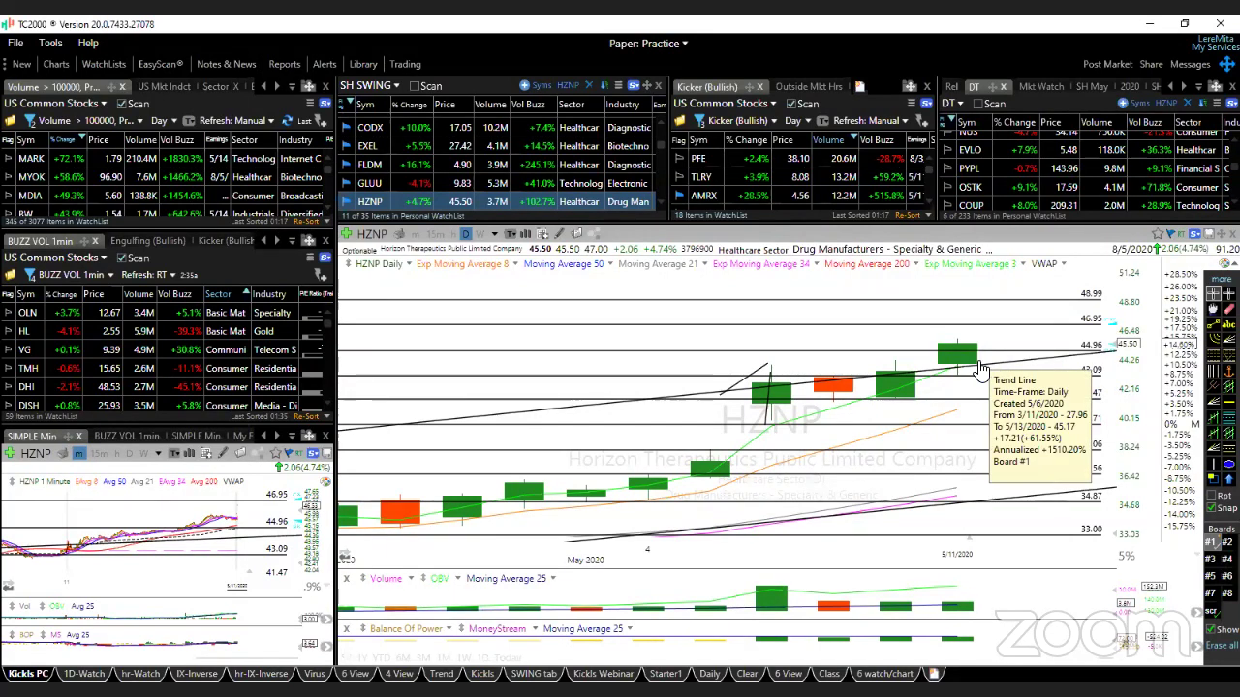
pyautogui.click(957, 339)
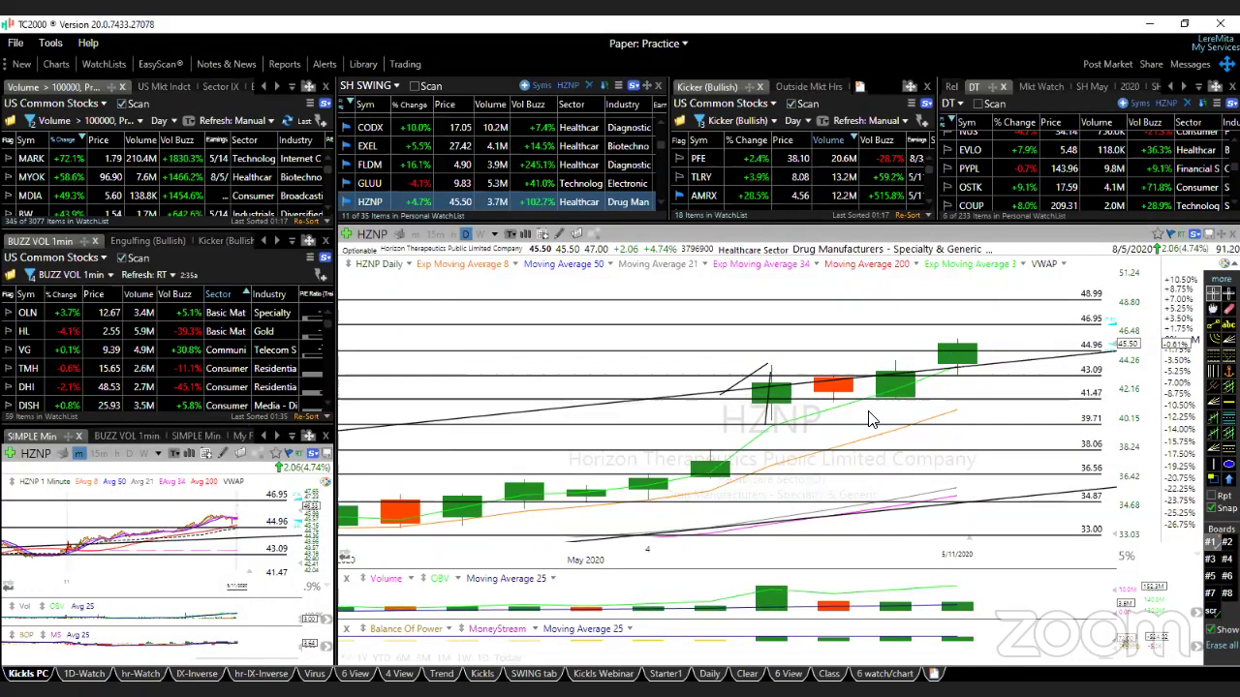
pyautogui.press('space')
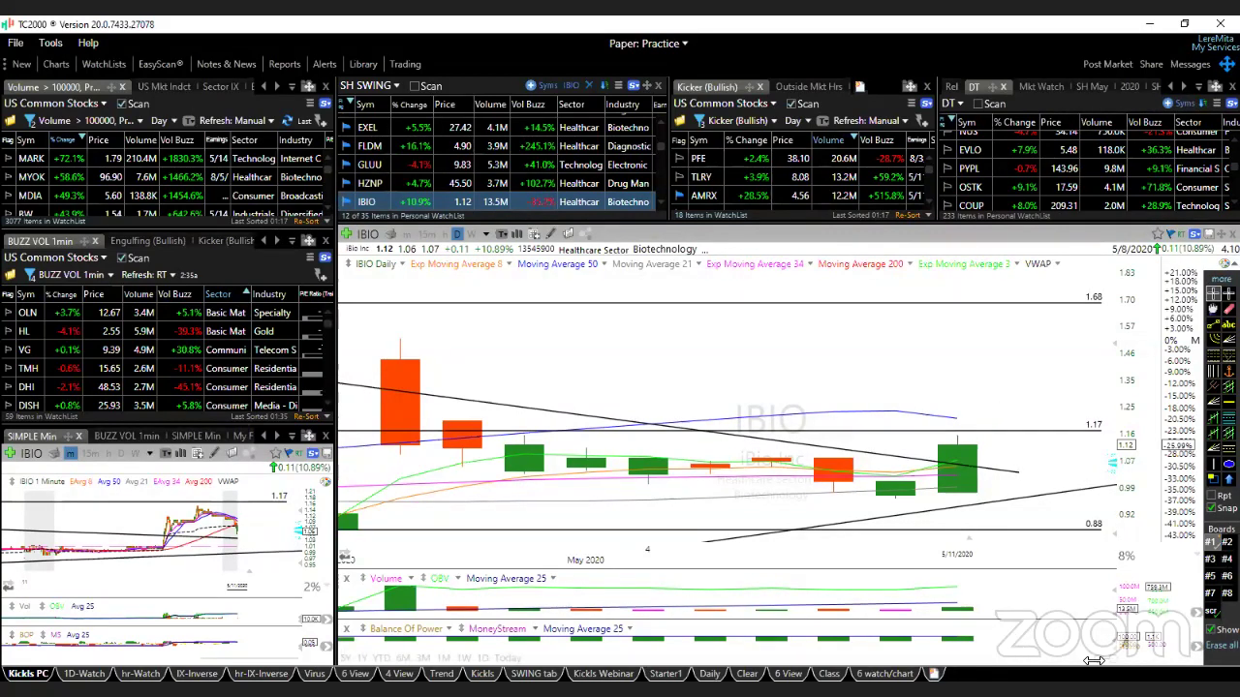
# Step: Extend IBIO's chart back to mid-March with a compressed price scale, then advance to IFRX
pyautogui.moveTo(1097, 662); pyautogui.dragTo(1087, 662)
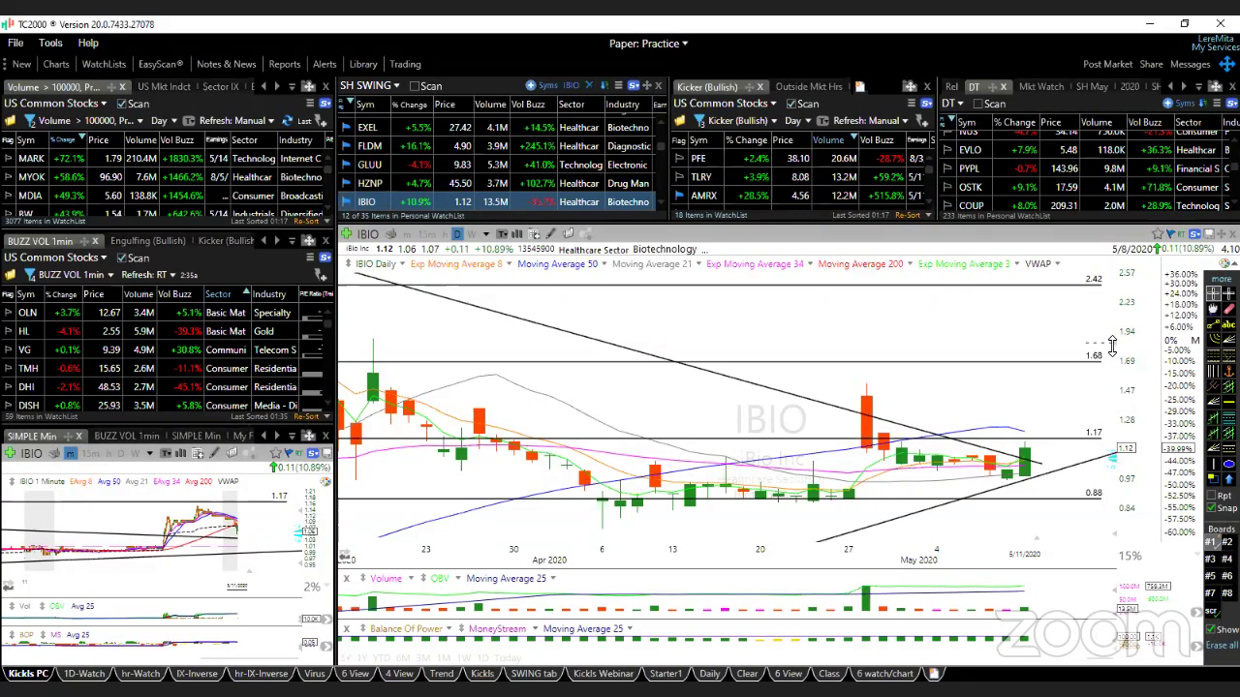
pyautogui.moveTo(1116, 399); pyautogui.dragTo(1109, 387)
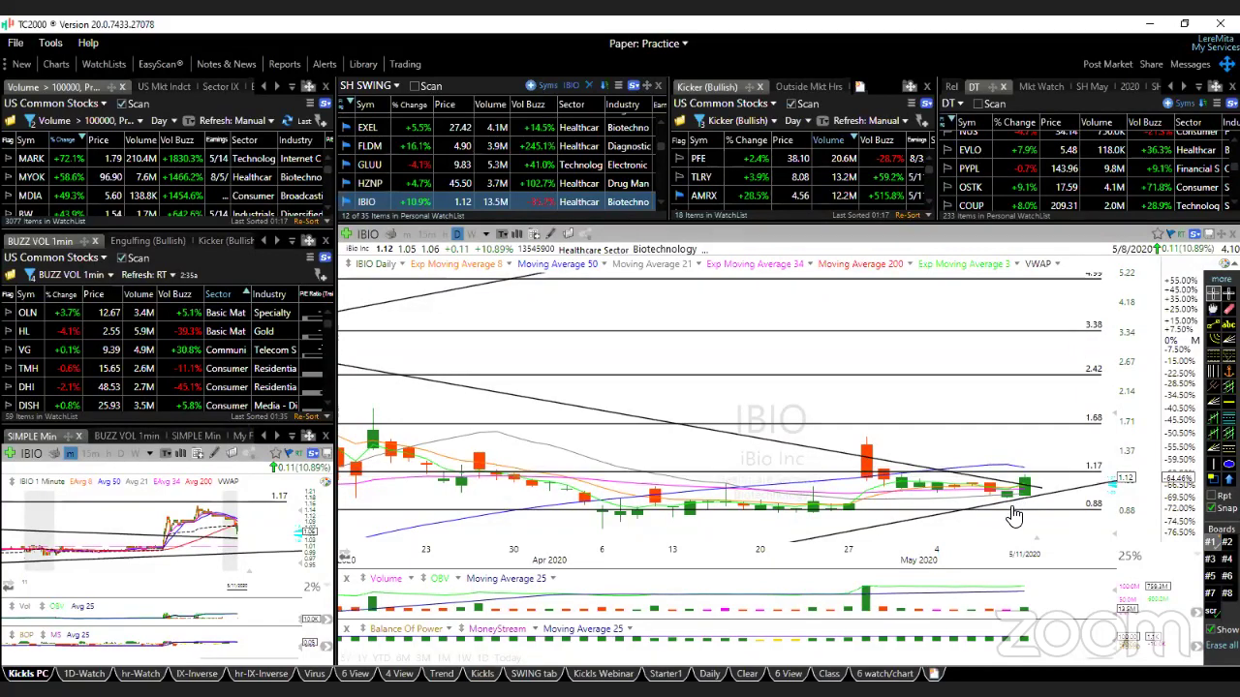
pyautogui.moveTo(1017, 476)
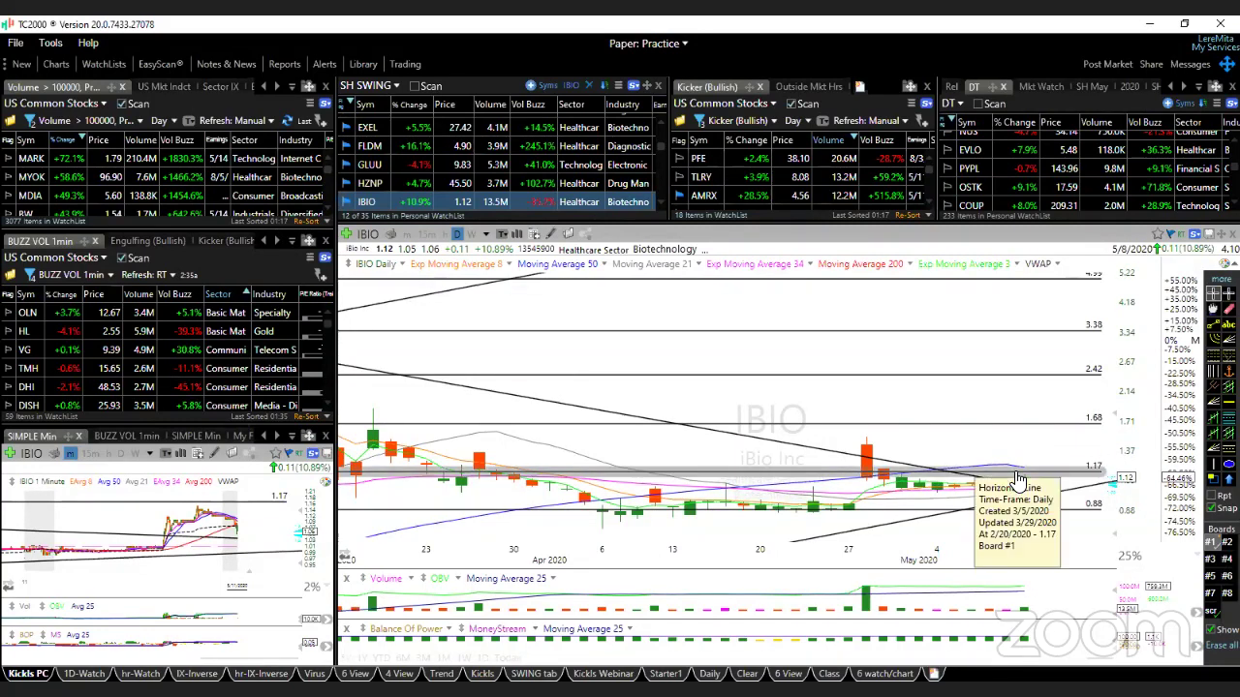
pyautogui.press('space')
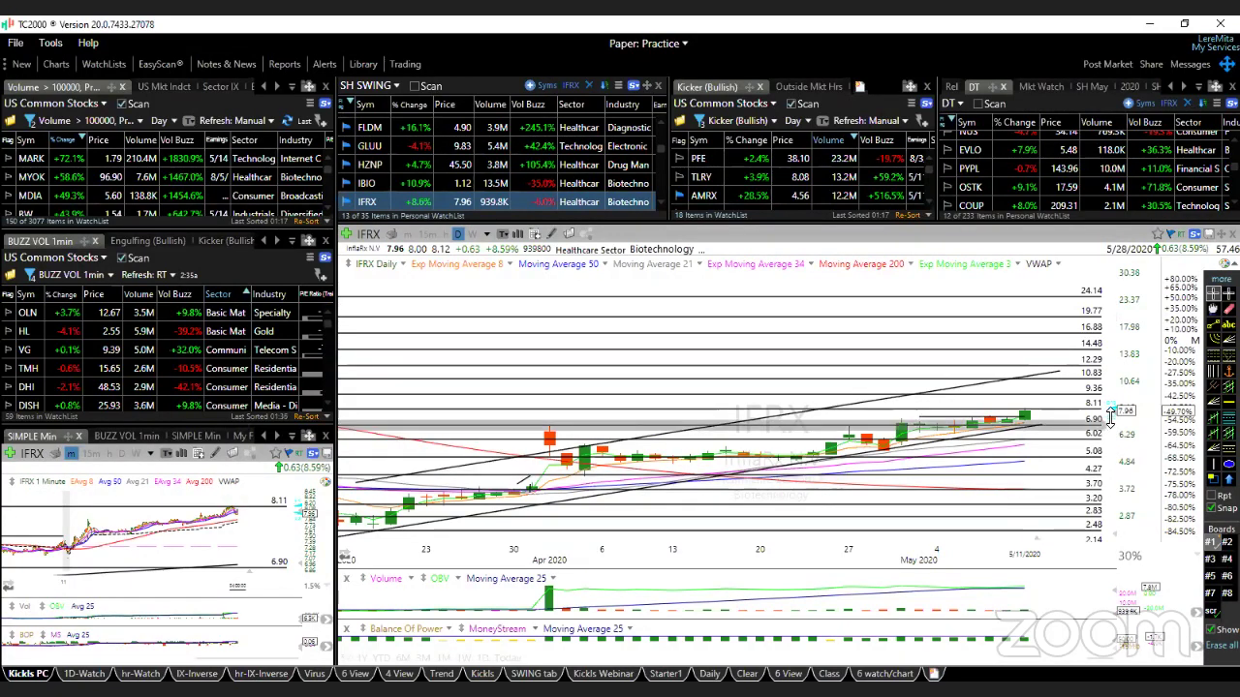
# Step: Zoom in on IFRX's May 2020 candles and check the 5/11/20 data against 8.11
pyautogui.moveTo(1111, 416); pyautogui.dragTo(1104, 464)
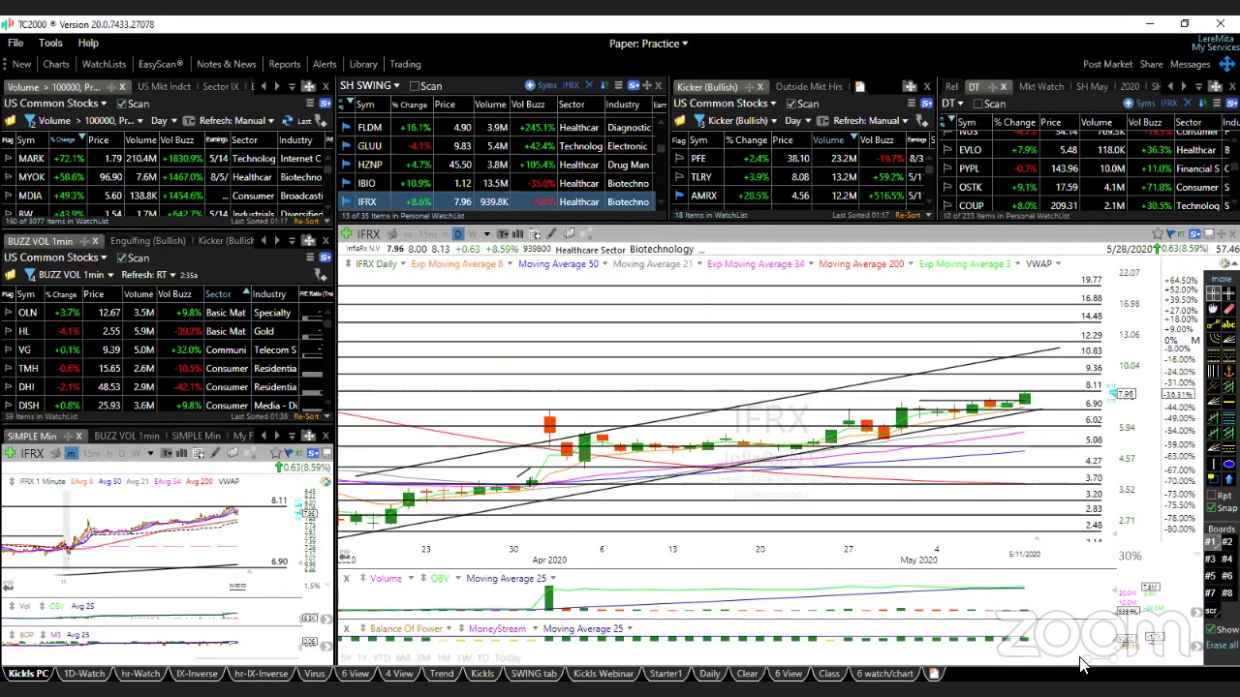
pyautogui.scroll(2, 1085, 661)
pyautogui.scroll(2, 1095, 658)
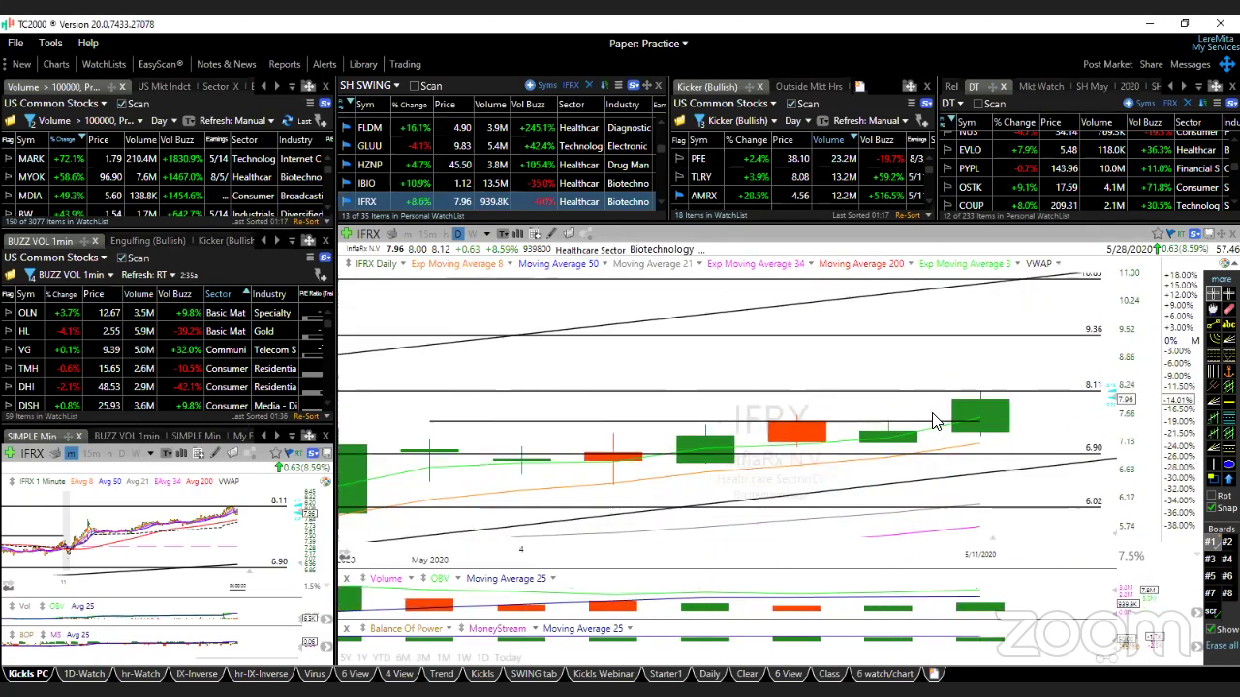
pyautogui.click(981, 405)
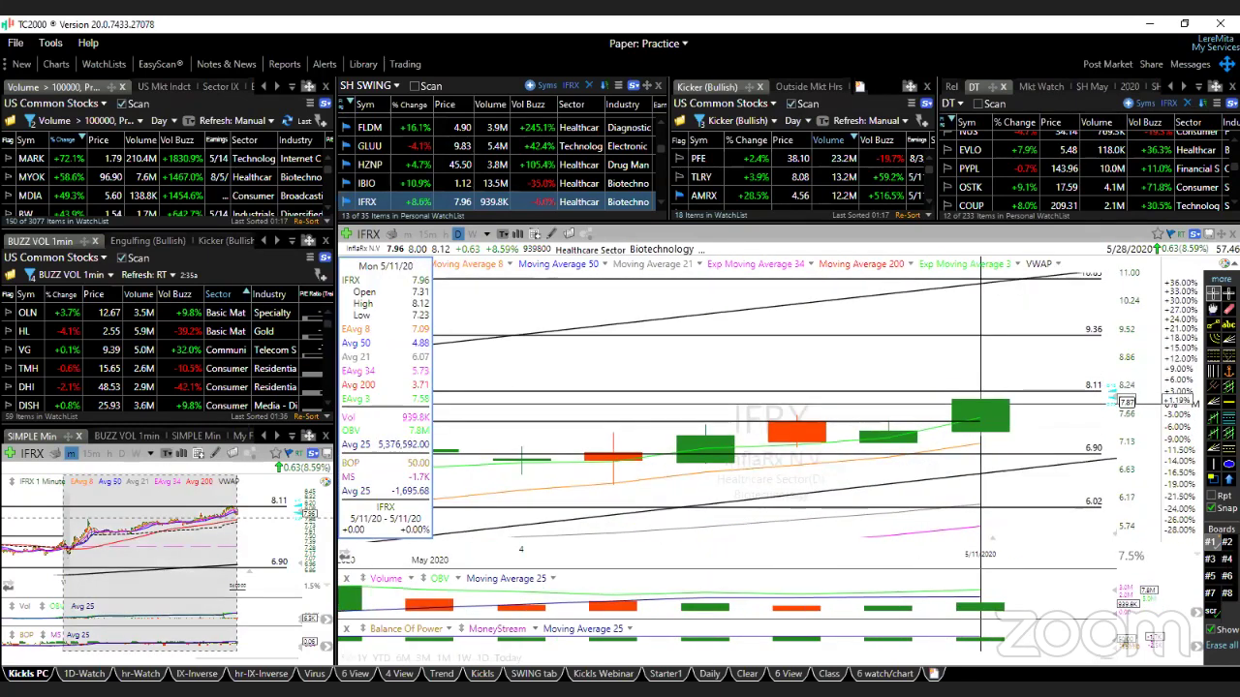
pyautogui.click(976, 403)
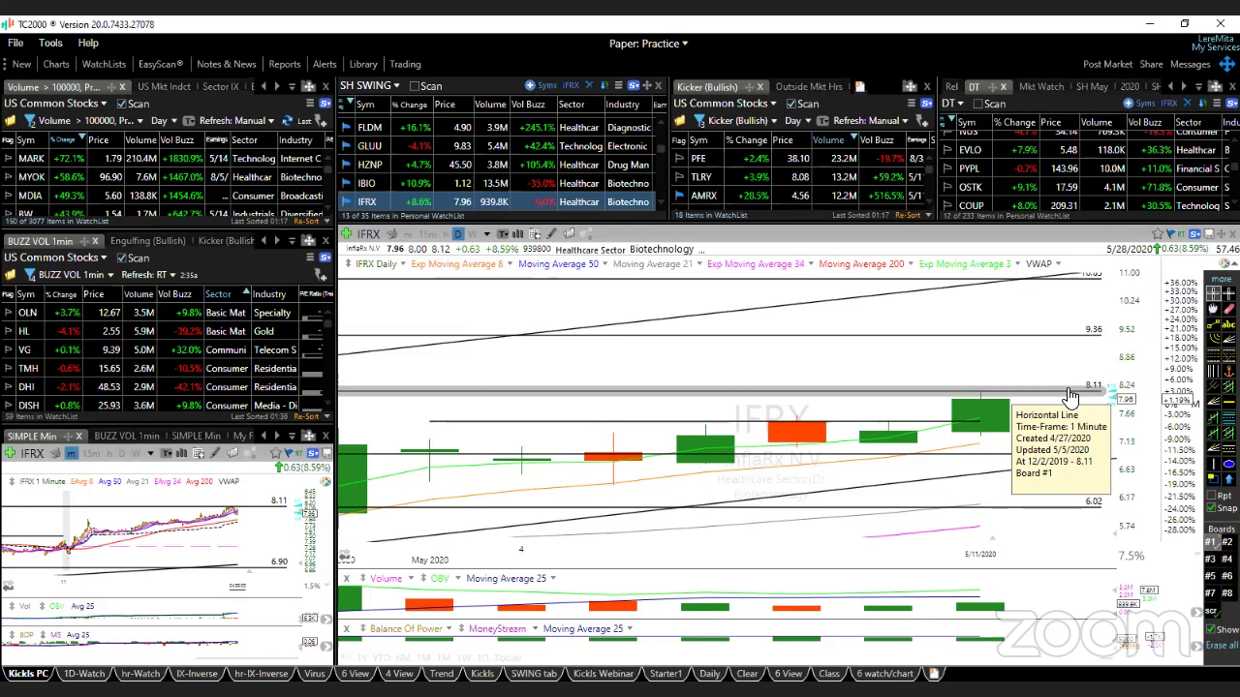
# Step: Recheck the 5/11/20 candle, widen the range to the upper trendline, and advance to INO
pyautogui.click(982, 432)
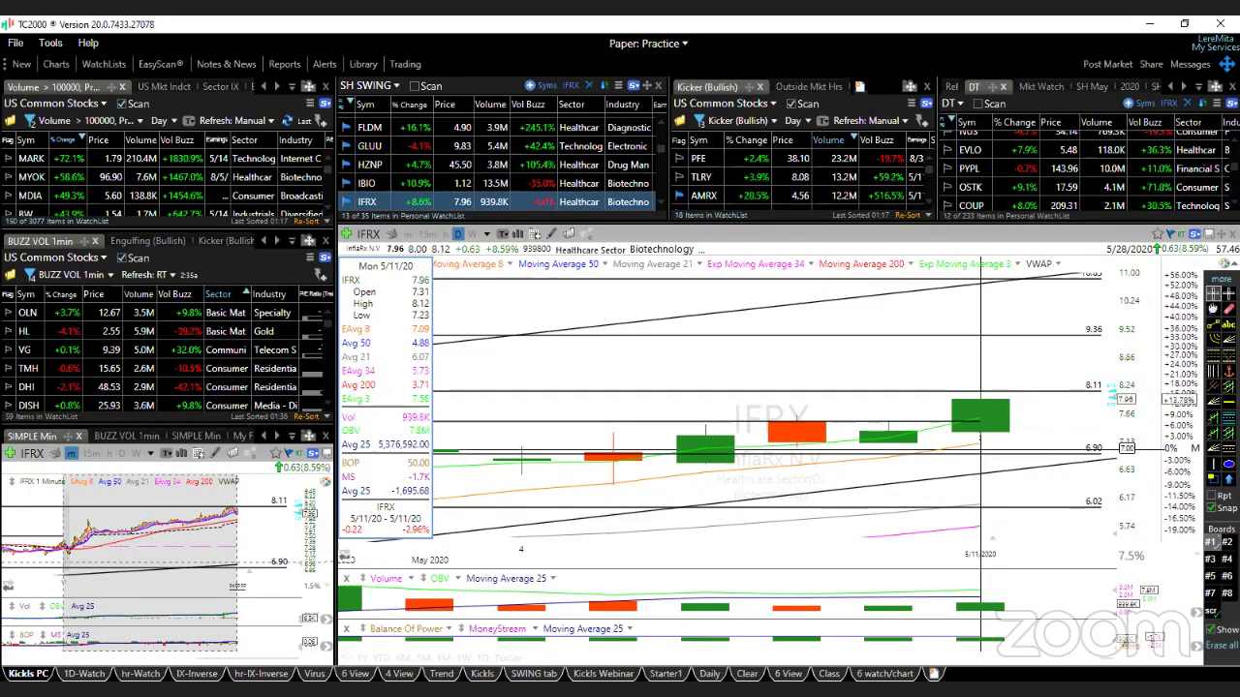
pyautogui.click(980, 449)
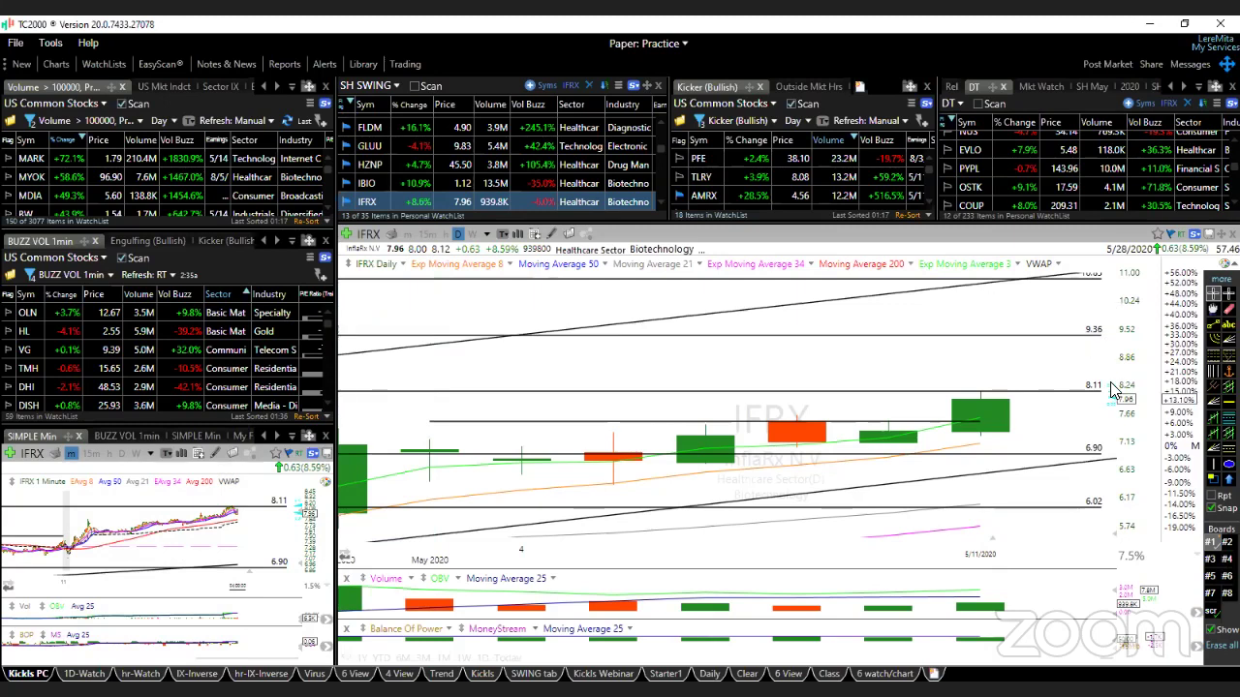
pyautogui.moveTo(1110, 416); pyautogui.dragTo(1110, 387)
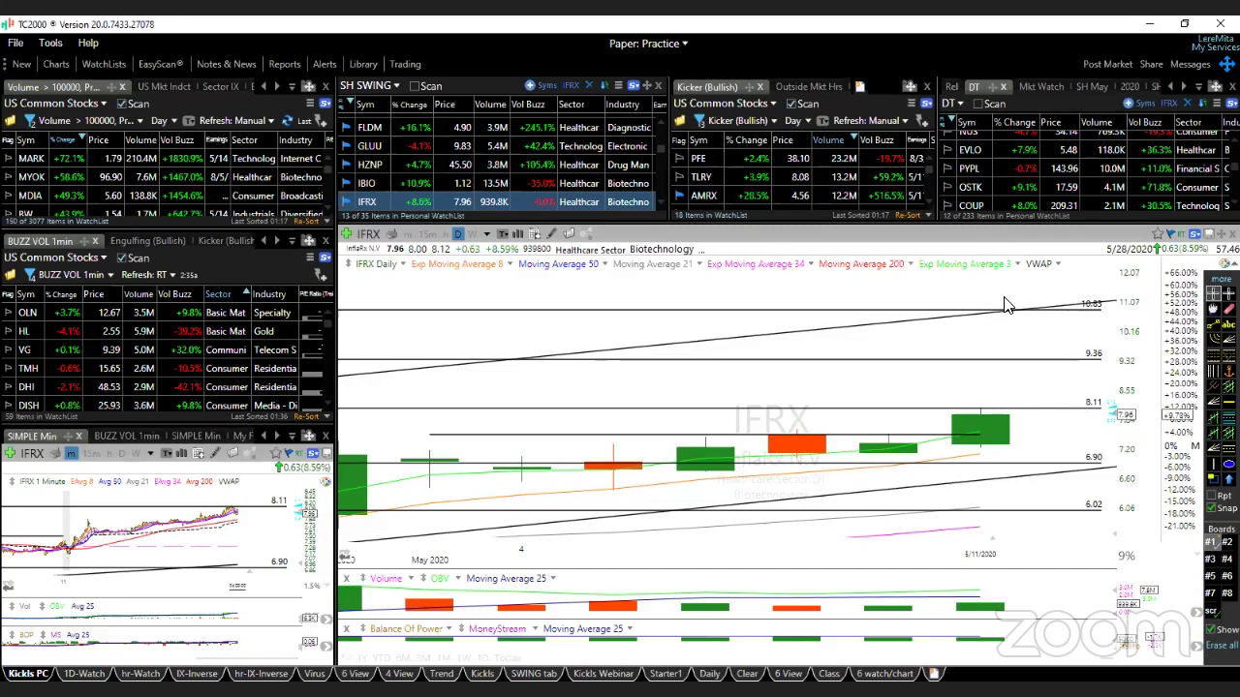
pyautogui.press('Down')
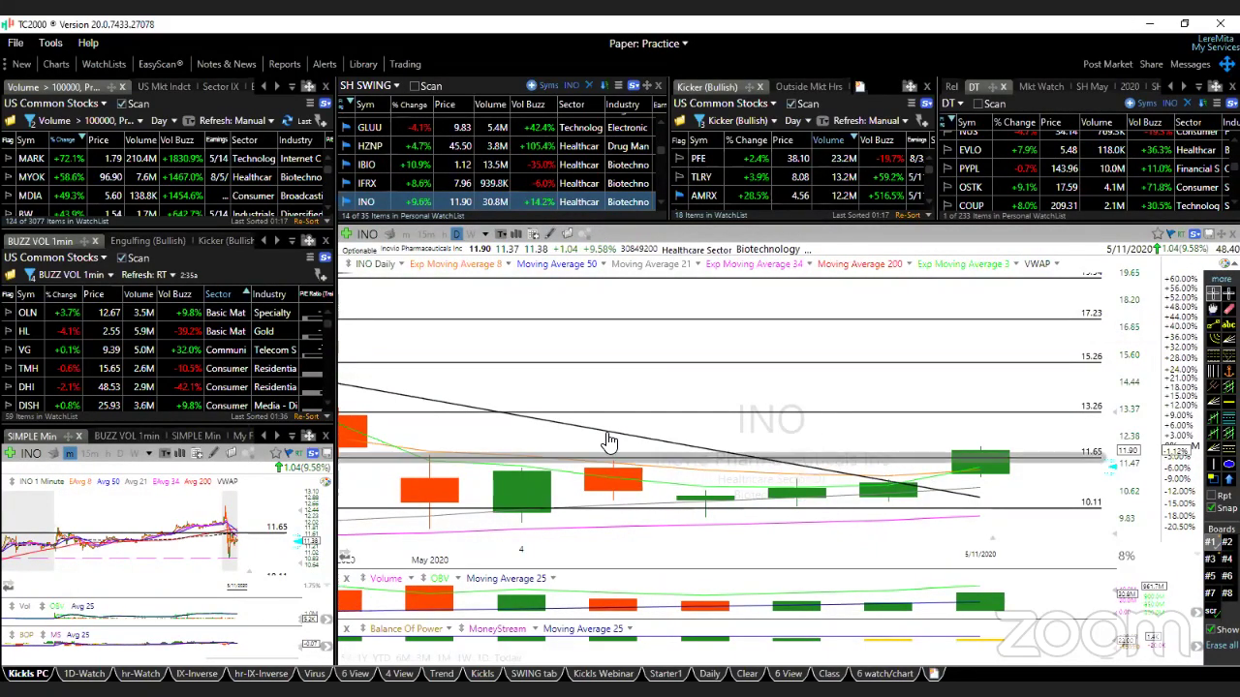
# Step: Maximize INO's one-minute chart and read the 10:59 bar values
pyautogui.doubleClick(209, 550)
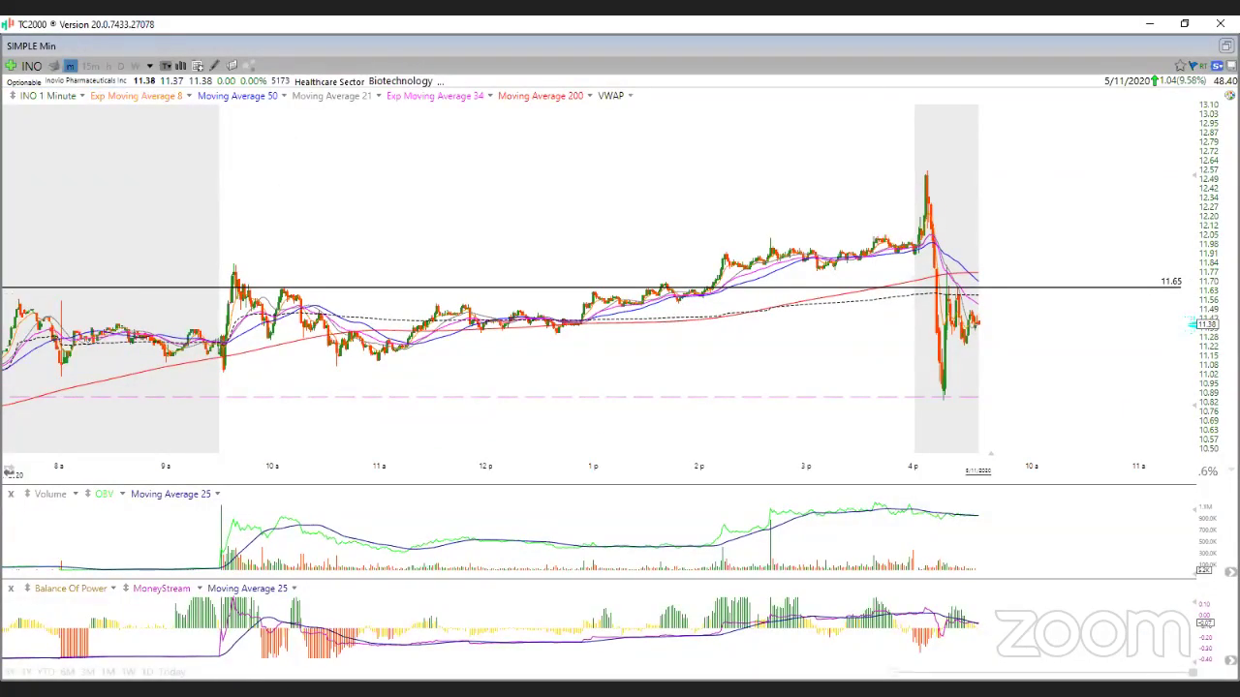
pyautogui.moveTo(1124, 671); pyautogui.dragTo(1098, 671)
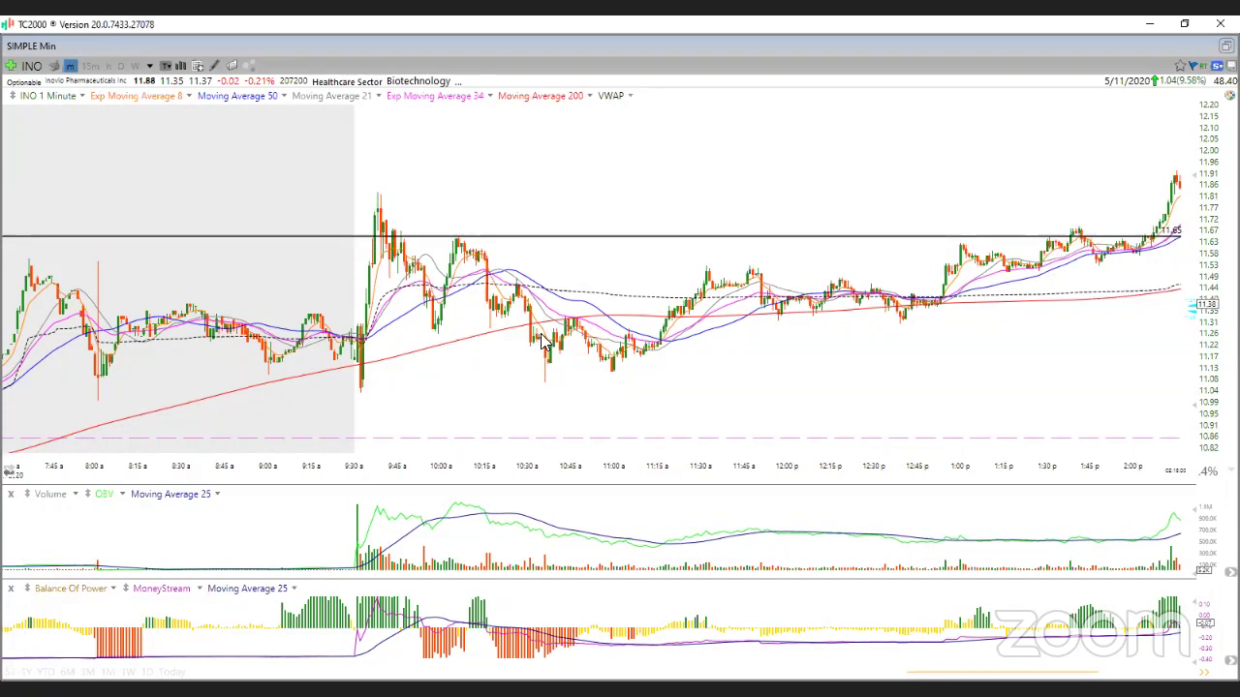
pyautogui.click(611, 384)
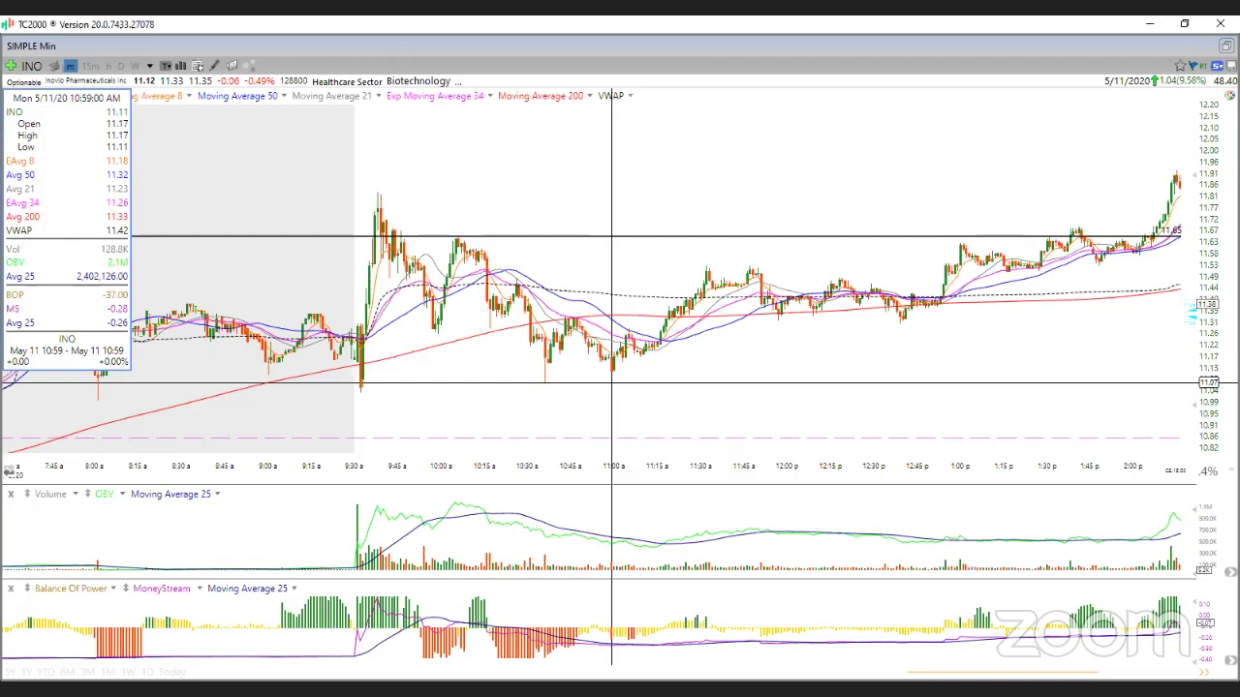
pyautogui.click(612, 390)
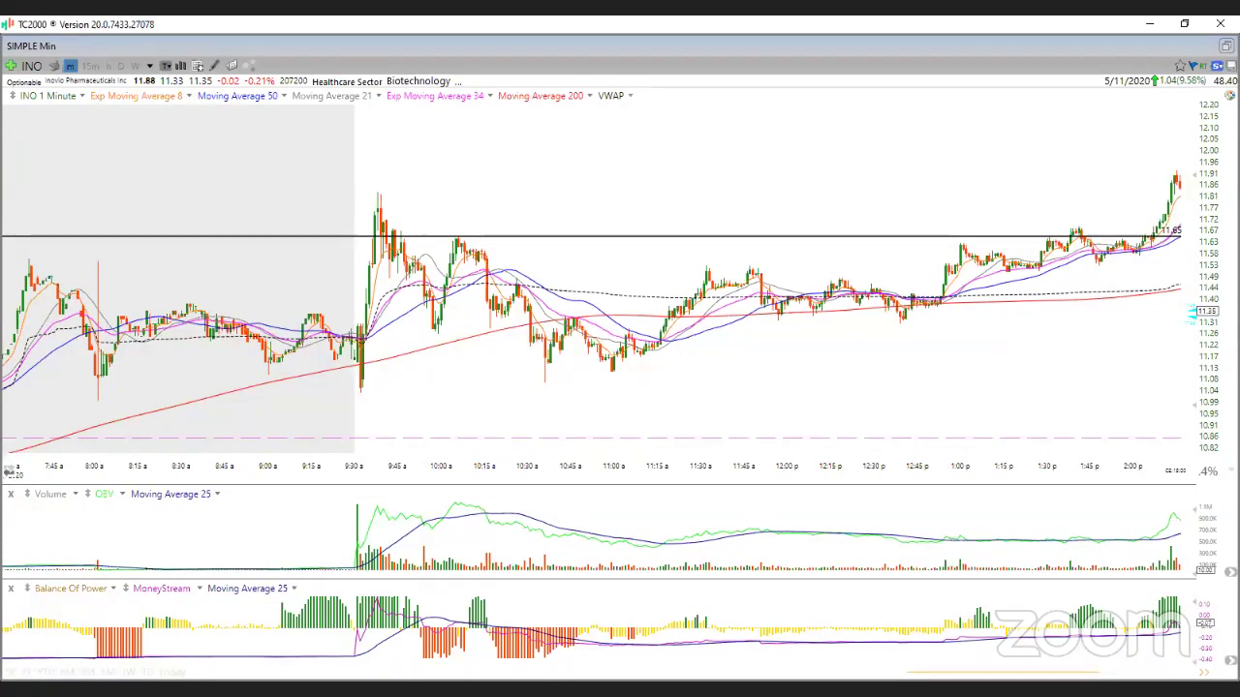
# Step: Widen and zoom out INO's intraday chart, then advance to MRNA
pyautogui.moveTo(1099, 672); pyautogui.dragTo(1136, 666)
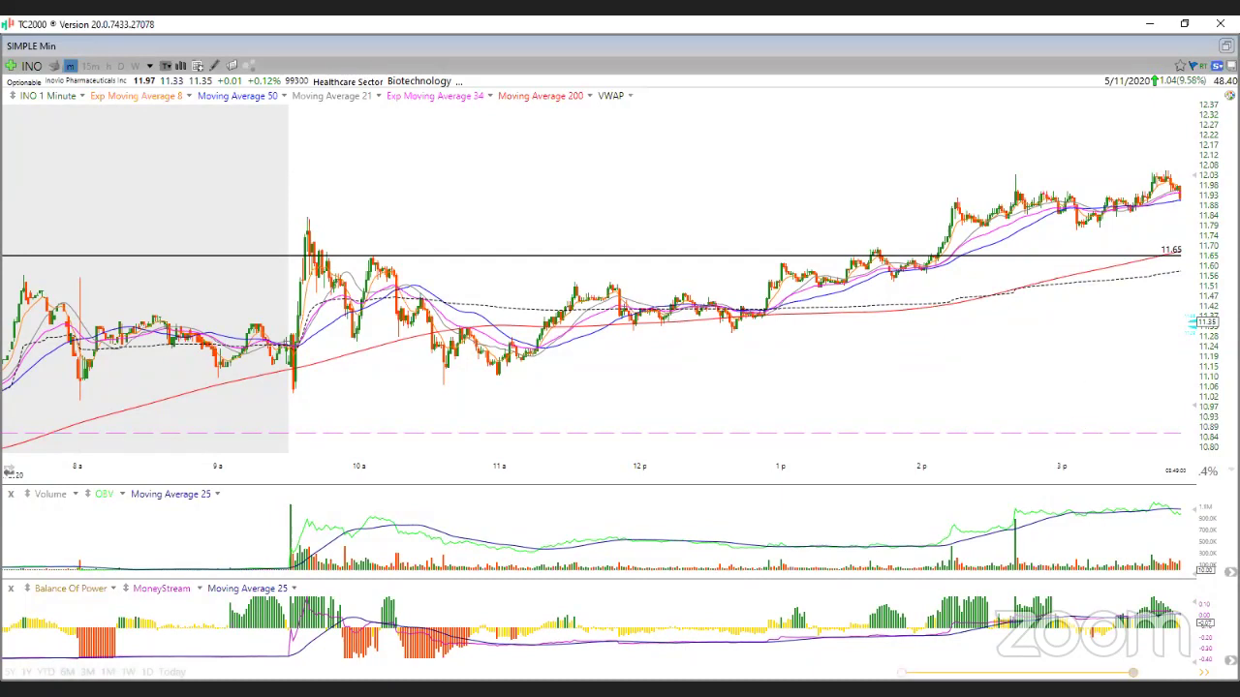
pyautogui.scroll(-2, 978, 352)
pyautogui.scroll(-2, 979, 351)
pyautogui.scroll(-1, 978, 351)
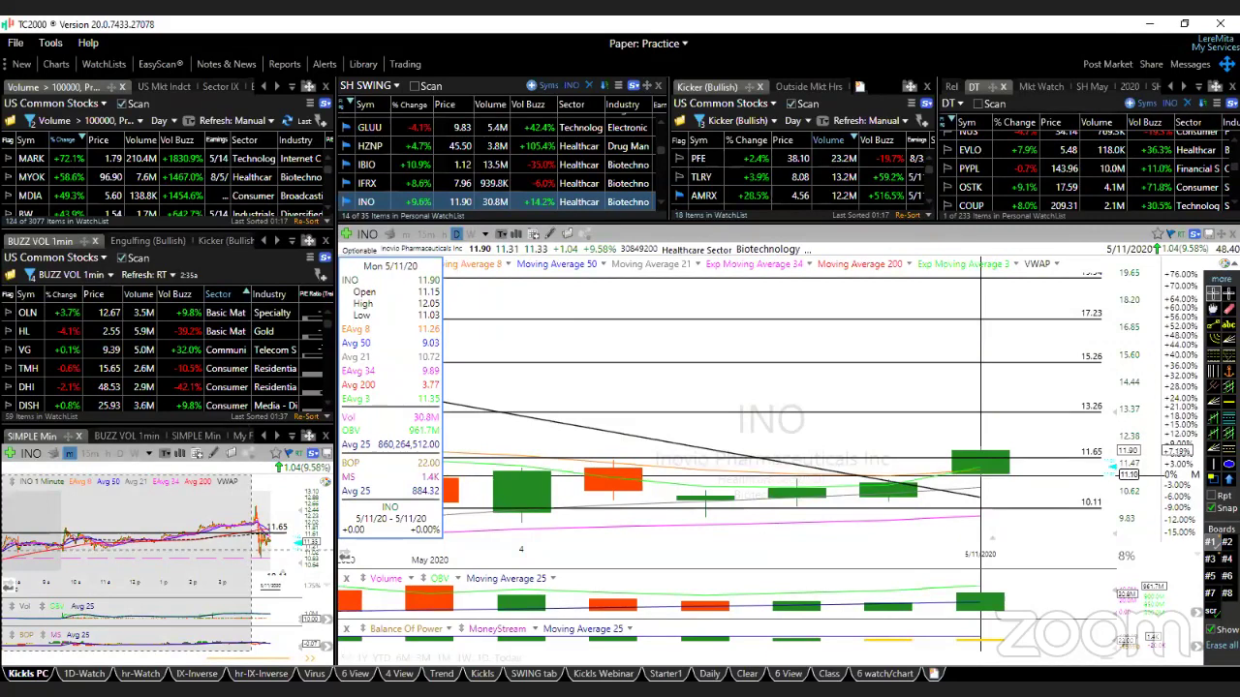
pyautogui.moveTo(980, 469)
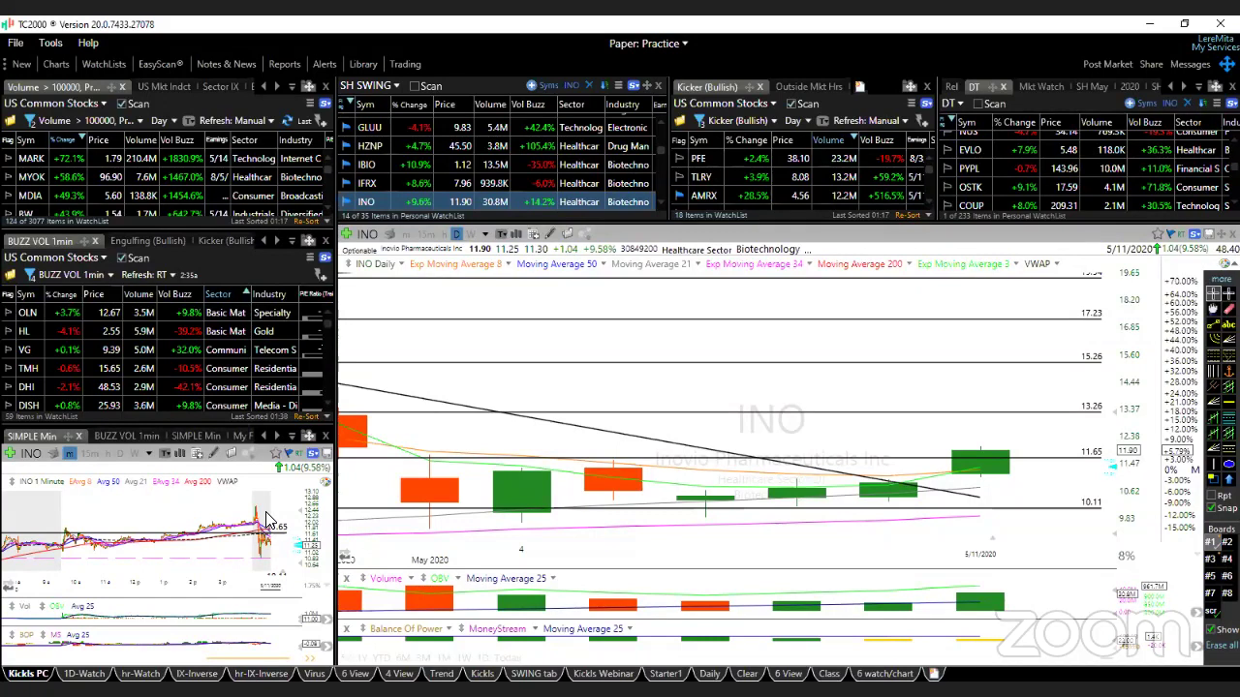
pyautogui.press('space')
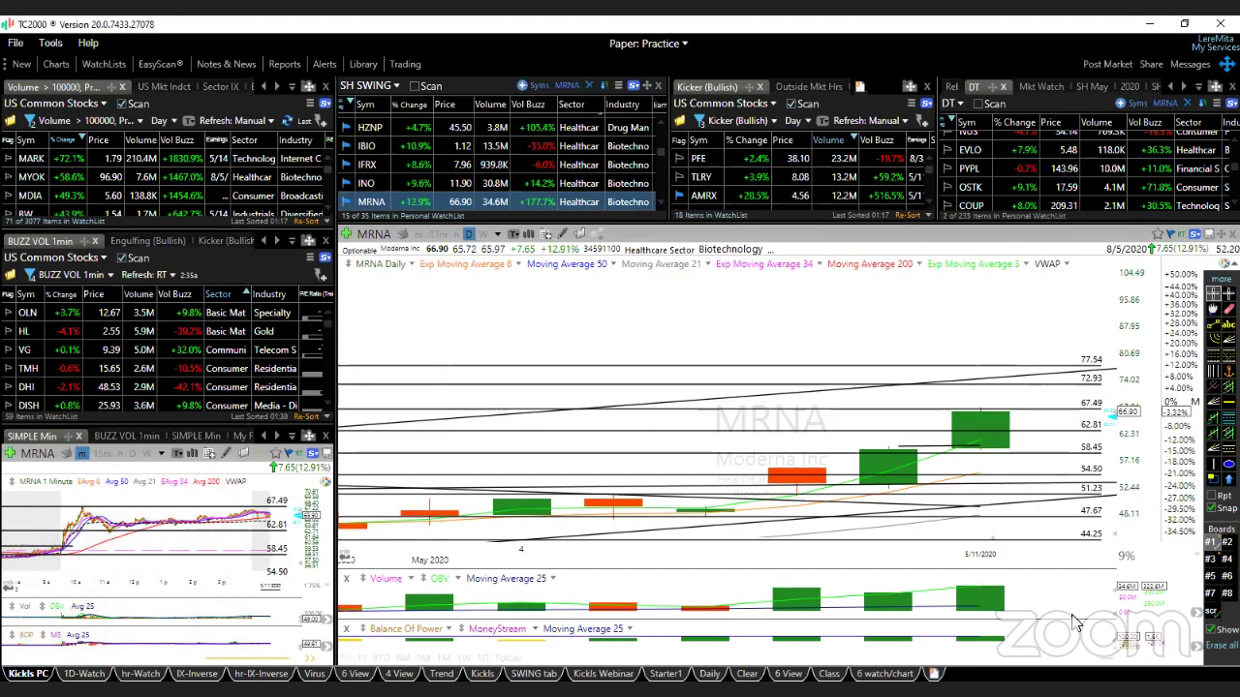
# Step: Zoom MRNA's chart, inspect the 5/11/20 candle and 62.81 level, then advance to PTON
pyautogui.scroll(1, 1095, 657)
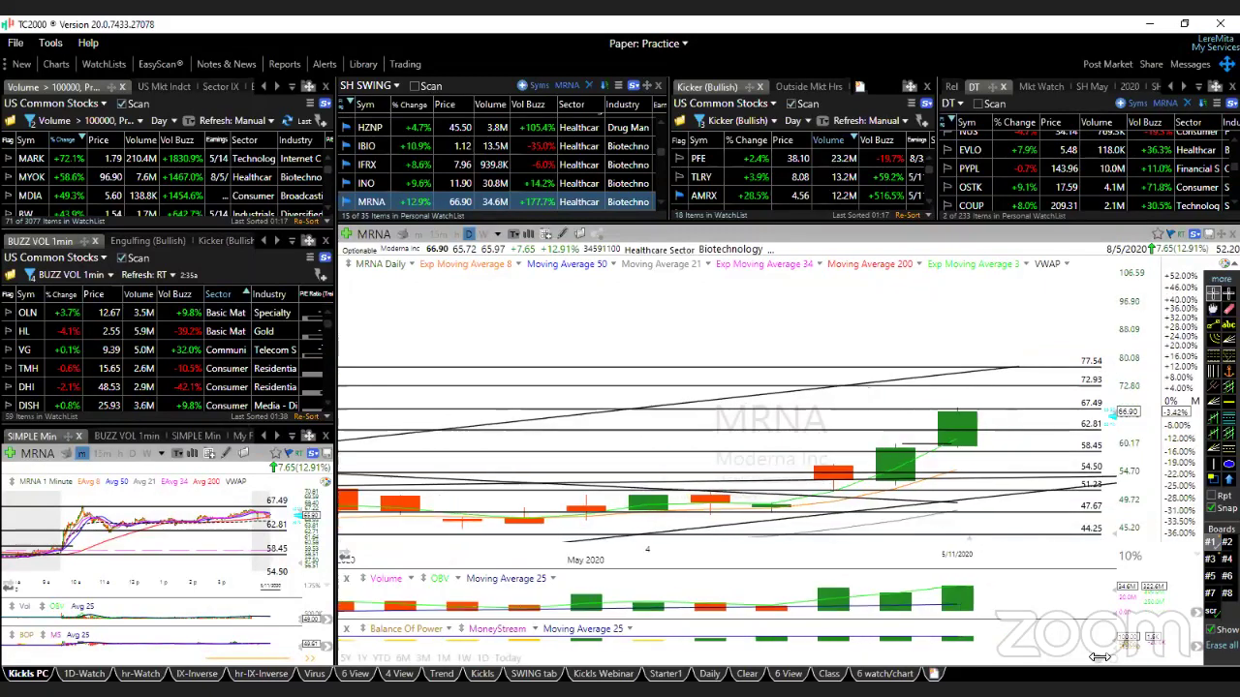
pyautogui.scroll(1, 1101, 657)
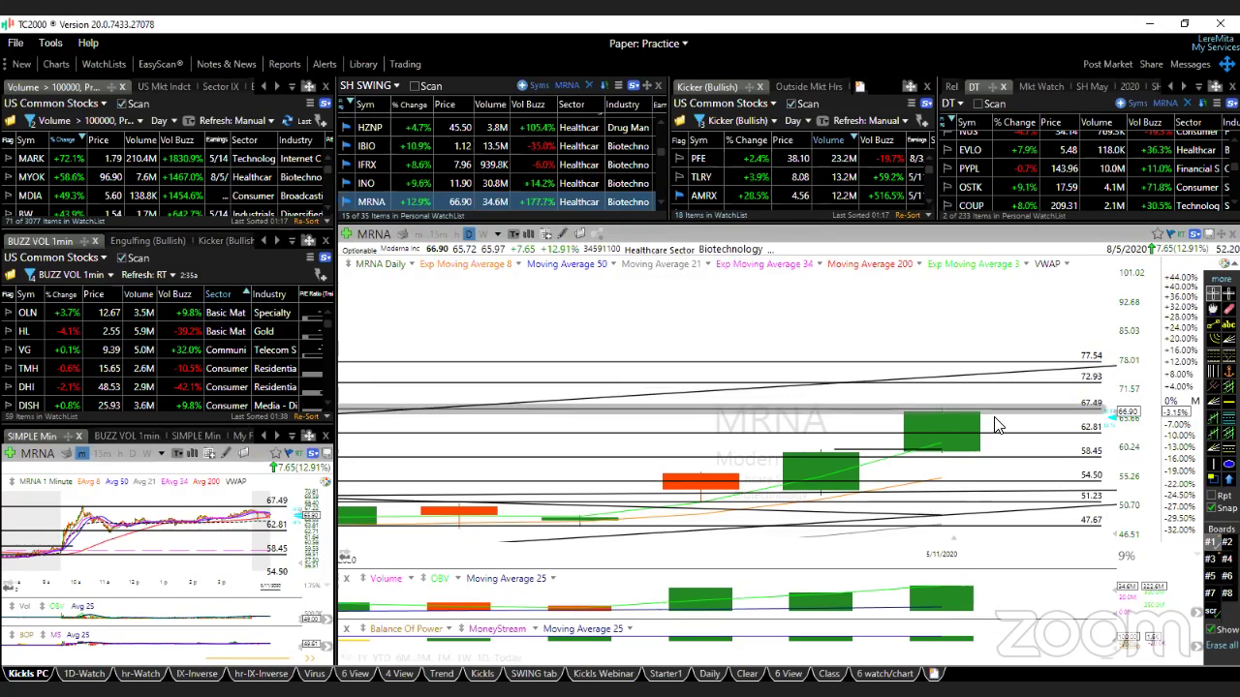
pyautogui.click(941, 415)
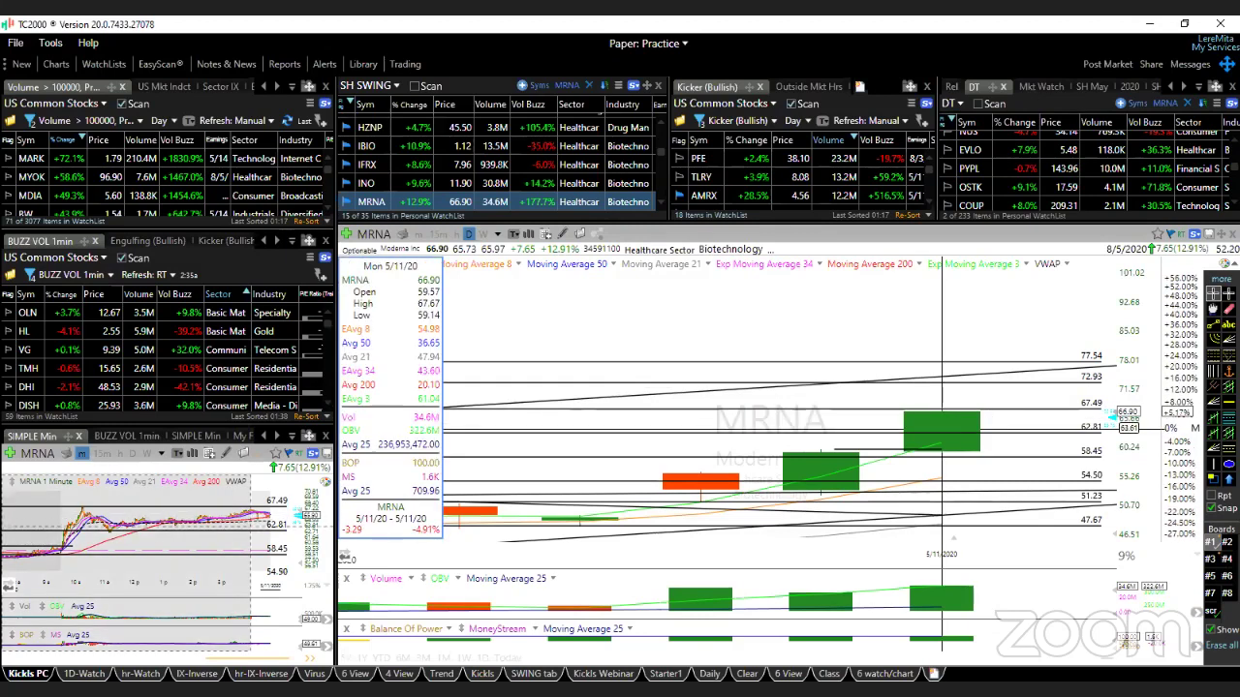
pyautogui.moveTo(942, 427); pyautogui.dragTo(1000, 433)
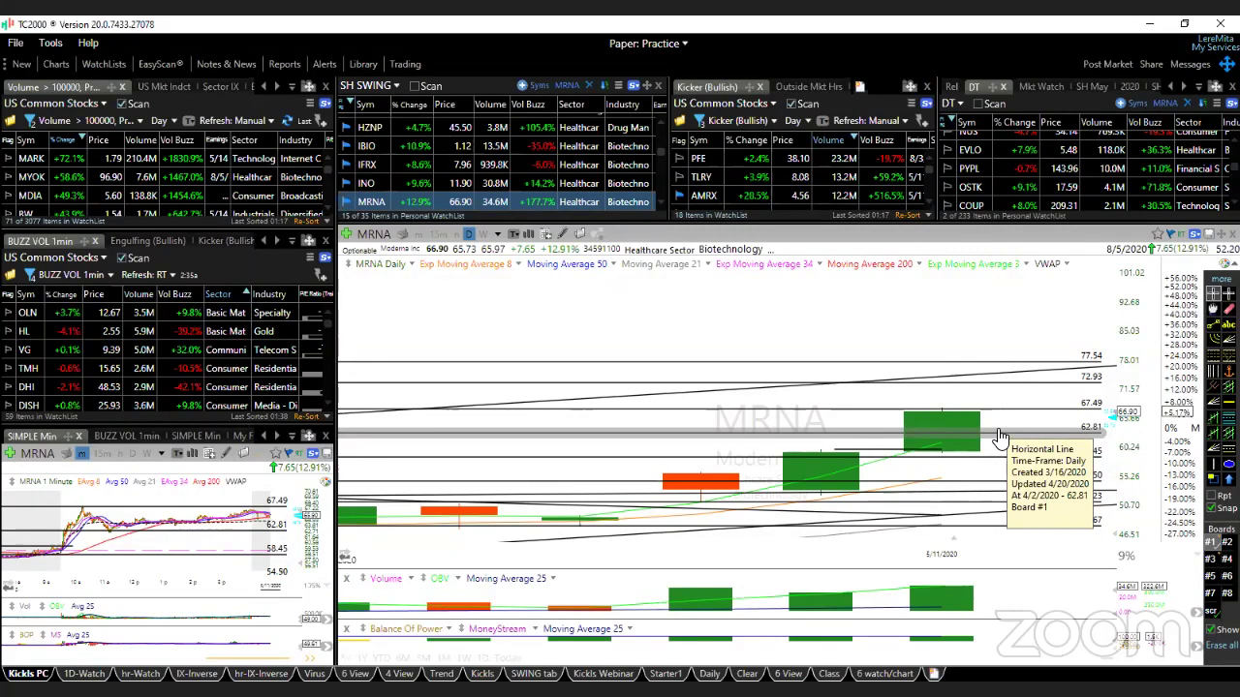
pyautogui.click(954, 423)
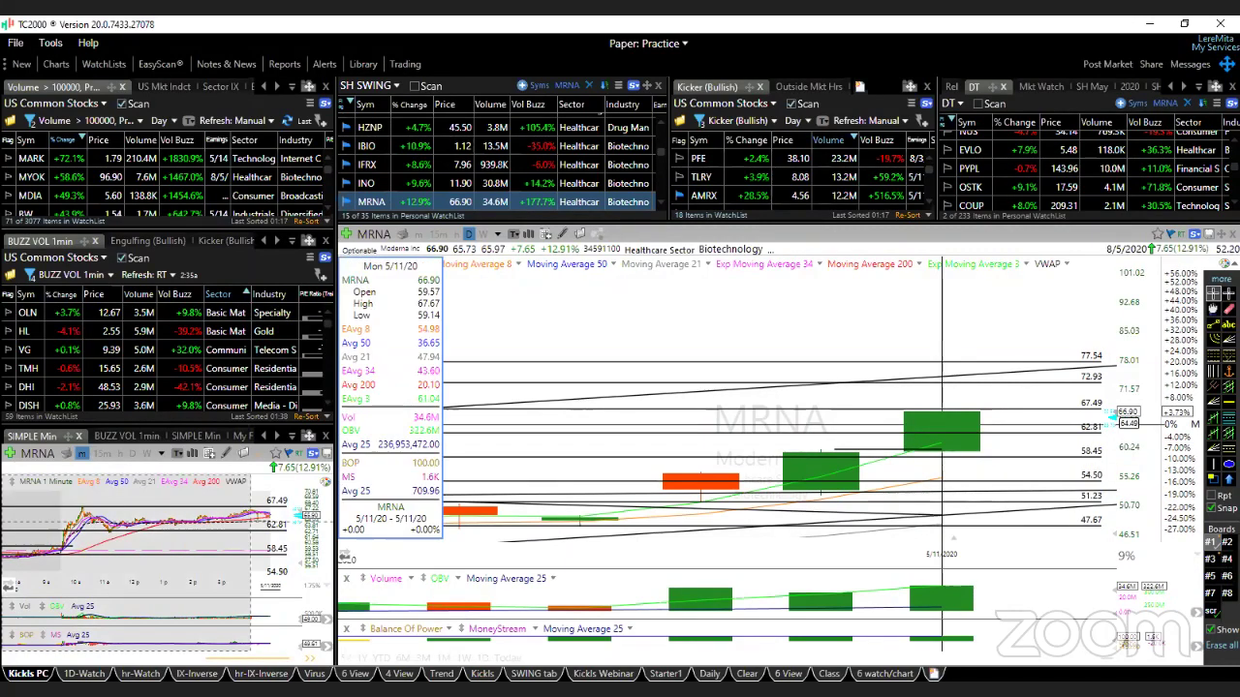
pyautogui.click(951, 424)
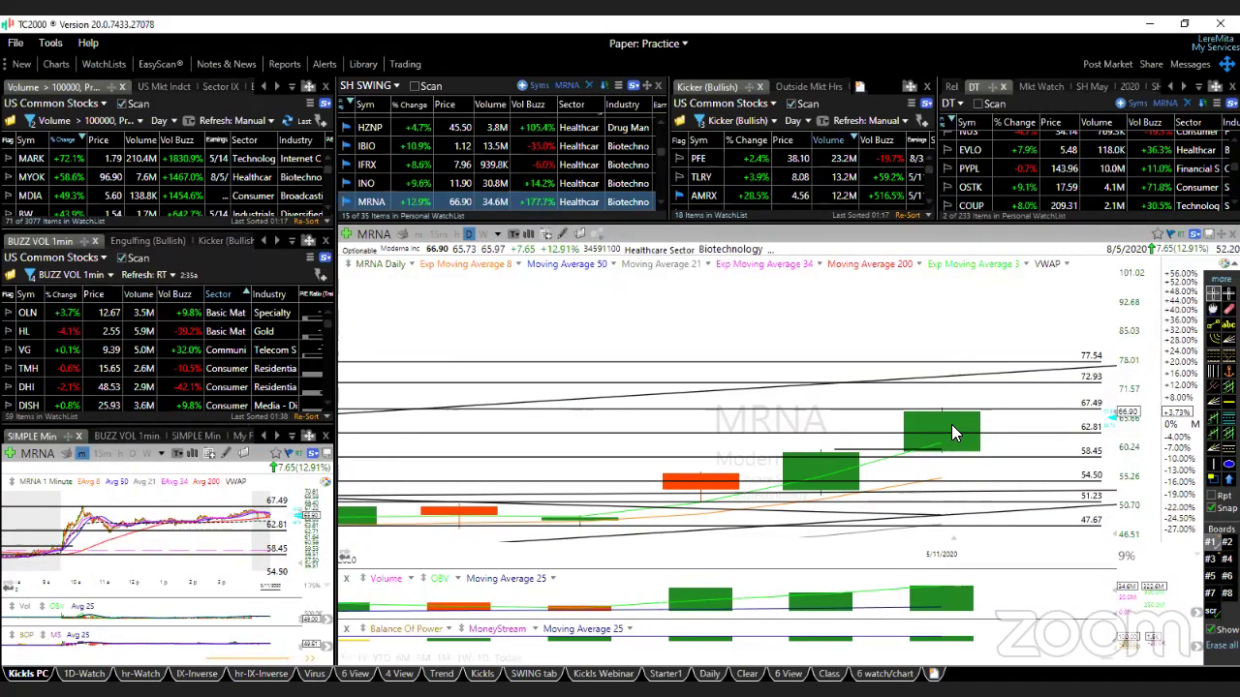
pyautogui.press('space')
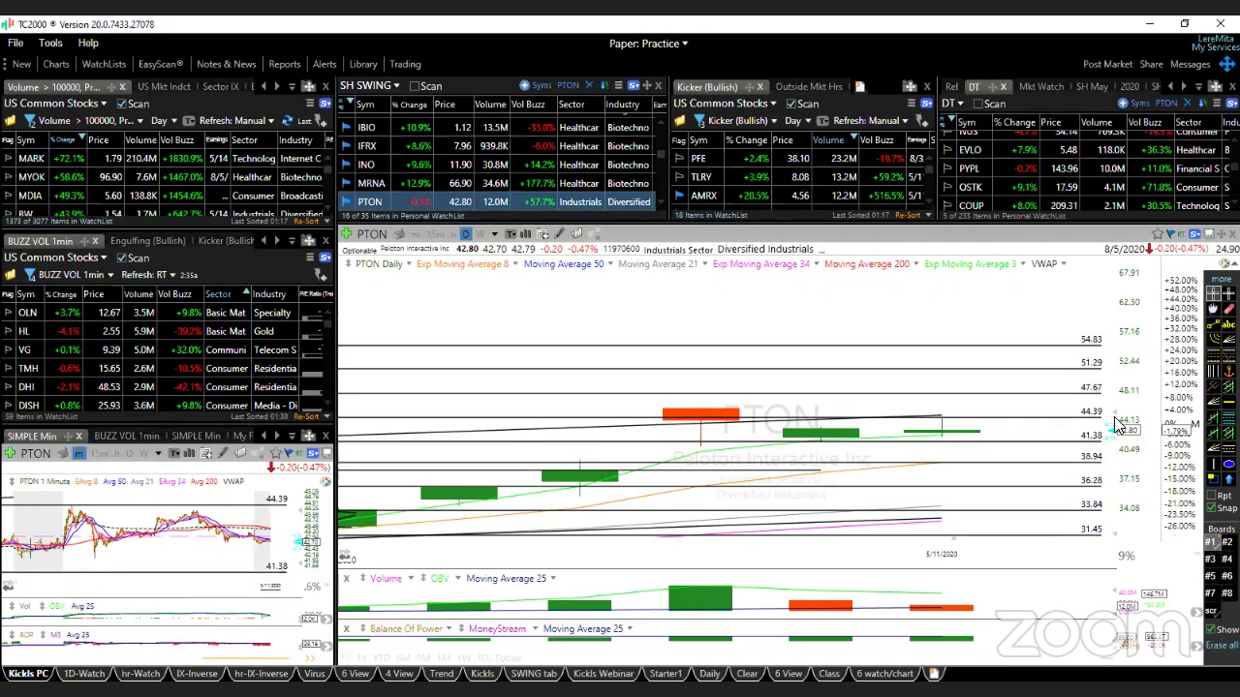
# Step: Compress PTON's price scale and zoom out to show late April–5/11/2020, levels 29.20 to 51.29
pyautogui.doubleClick(1118, 308)
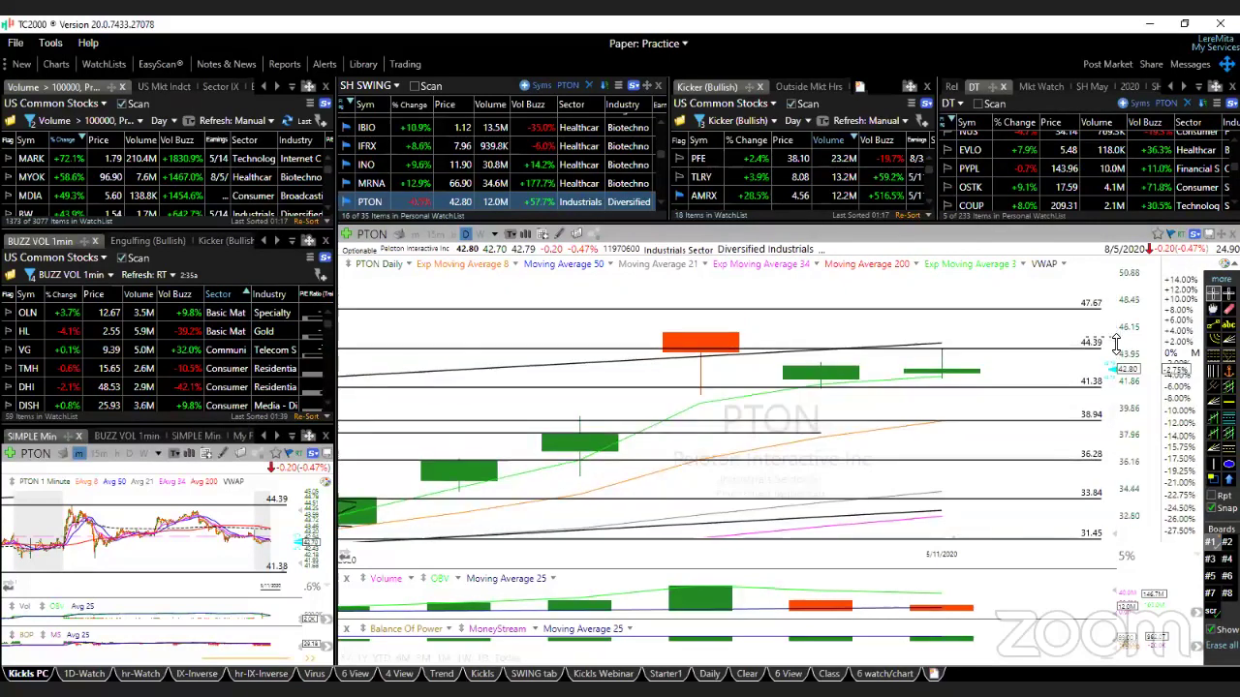
pyautogui.moveTo(1116, 330); pyautogui.dragTo(1114, 360)
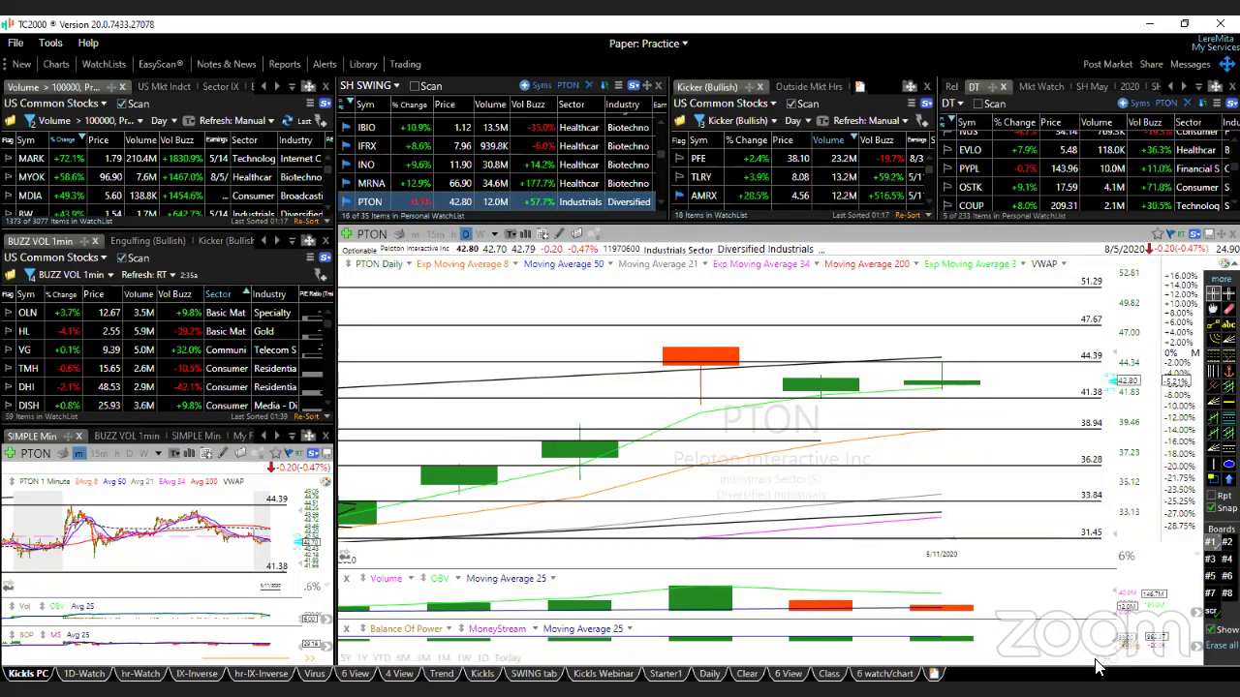
pyautogui.scroll(-3, 891, 528)
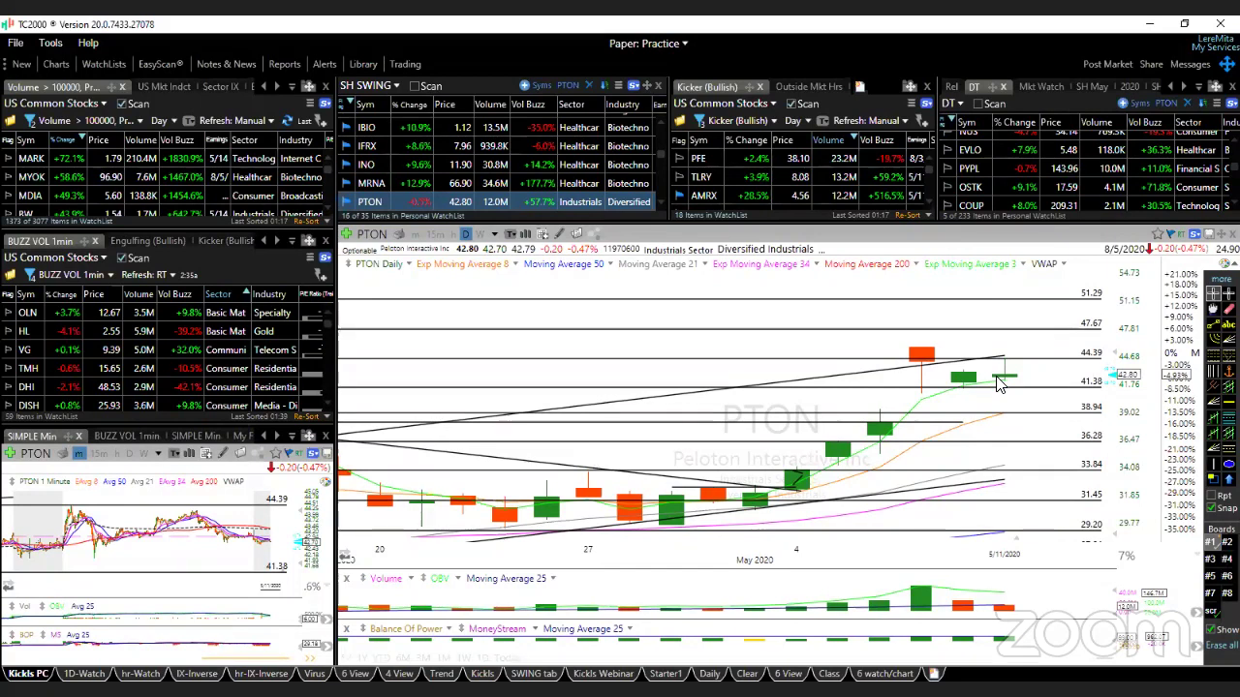
# Step: Switch the charts to SDC with only the 9.16 line shown, and zoom out
pyautogui.press('space')
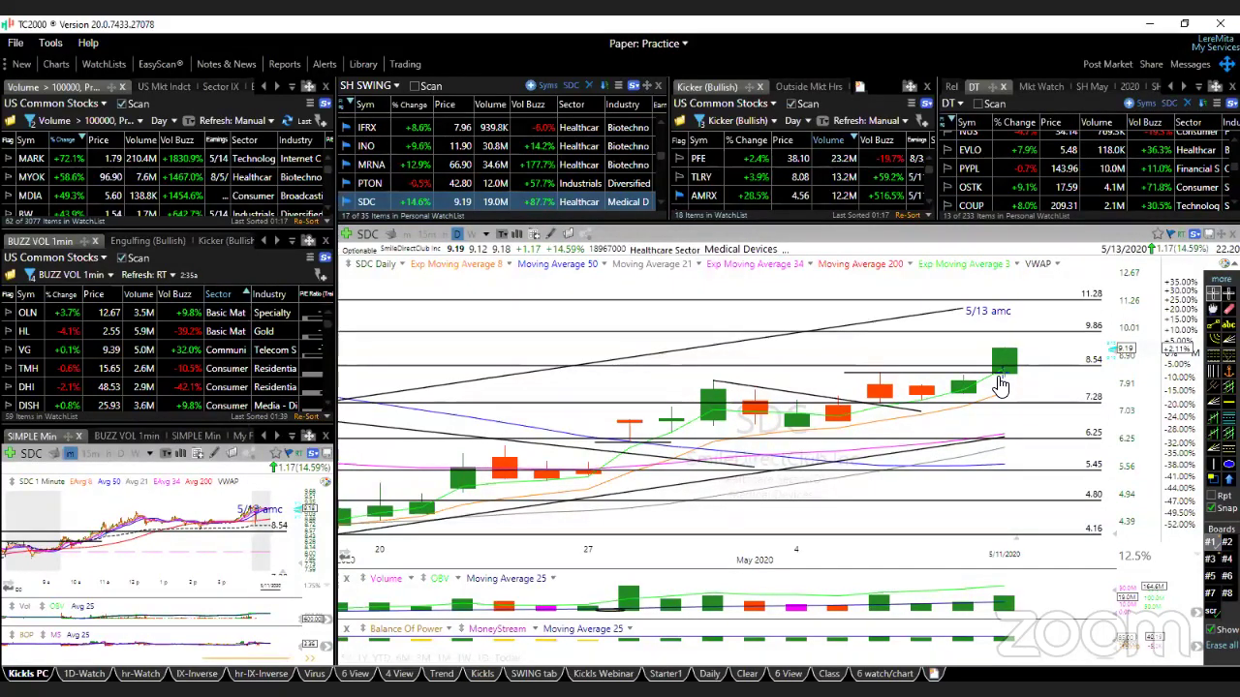
pyautogui.click(1210, 559)
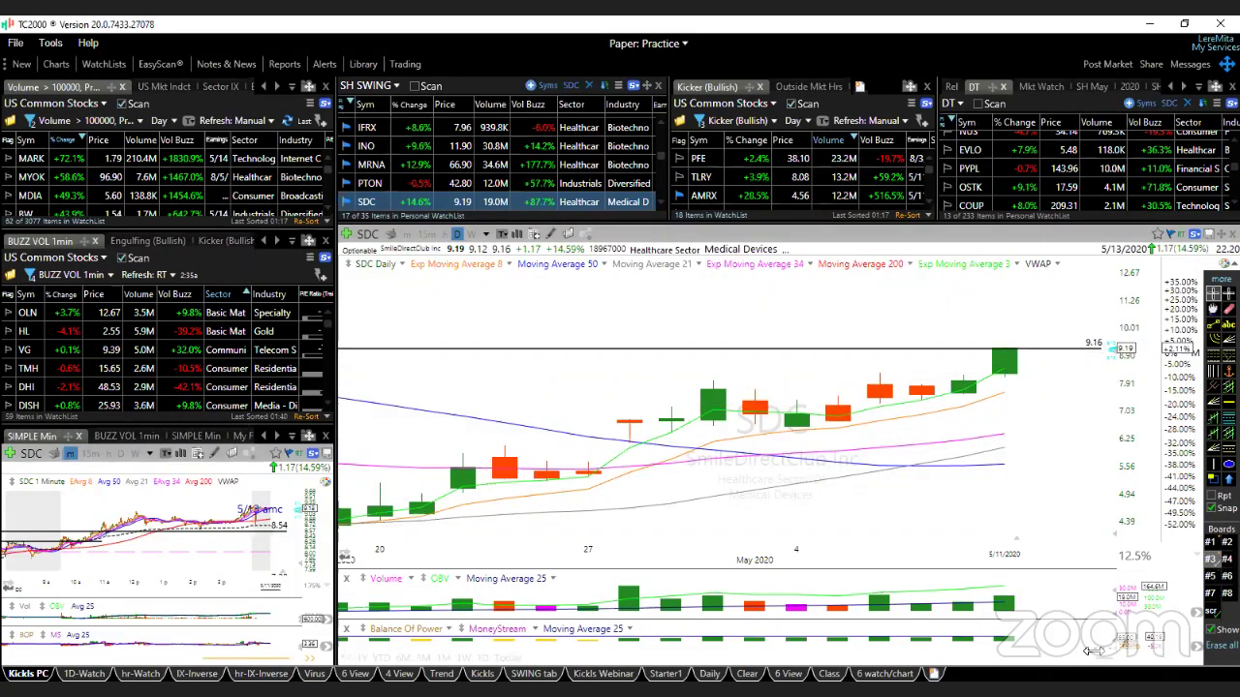
pyautogui.scroll(-3, 1075, 654)
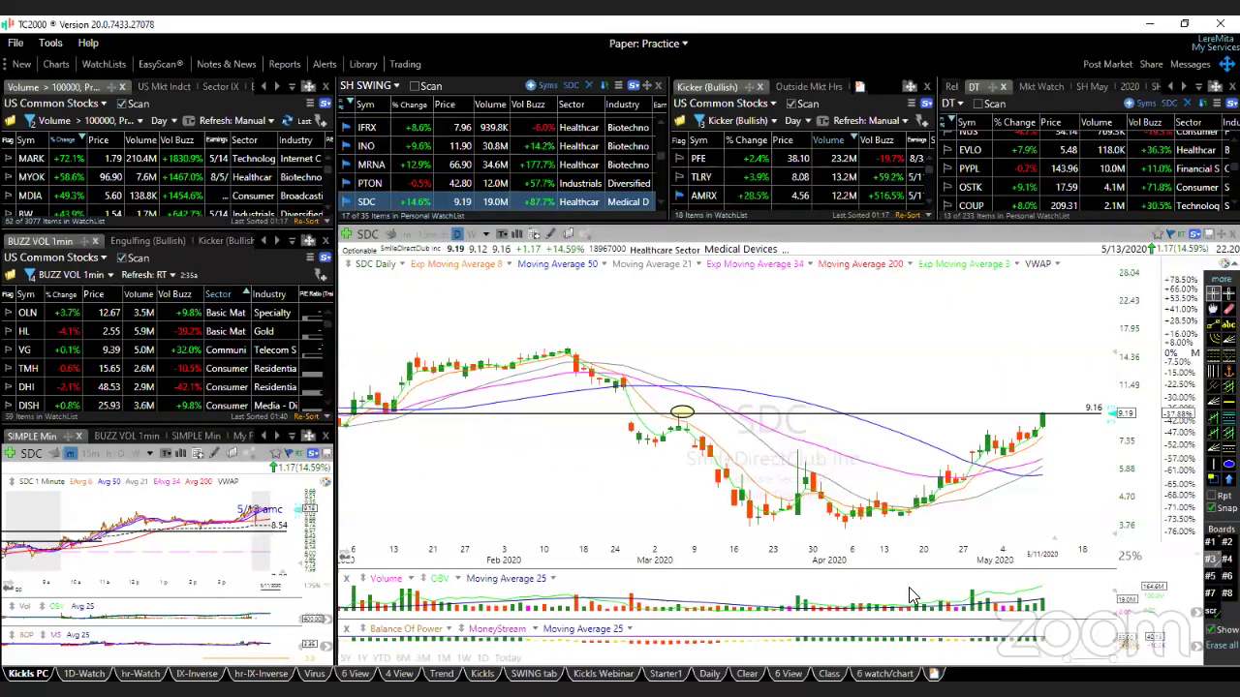
# Step: Check SDC's 3/6/20 and 3/5/20 bar data, then maximize the 1-minute chart
pyautogui.click(685, 427)
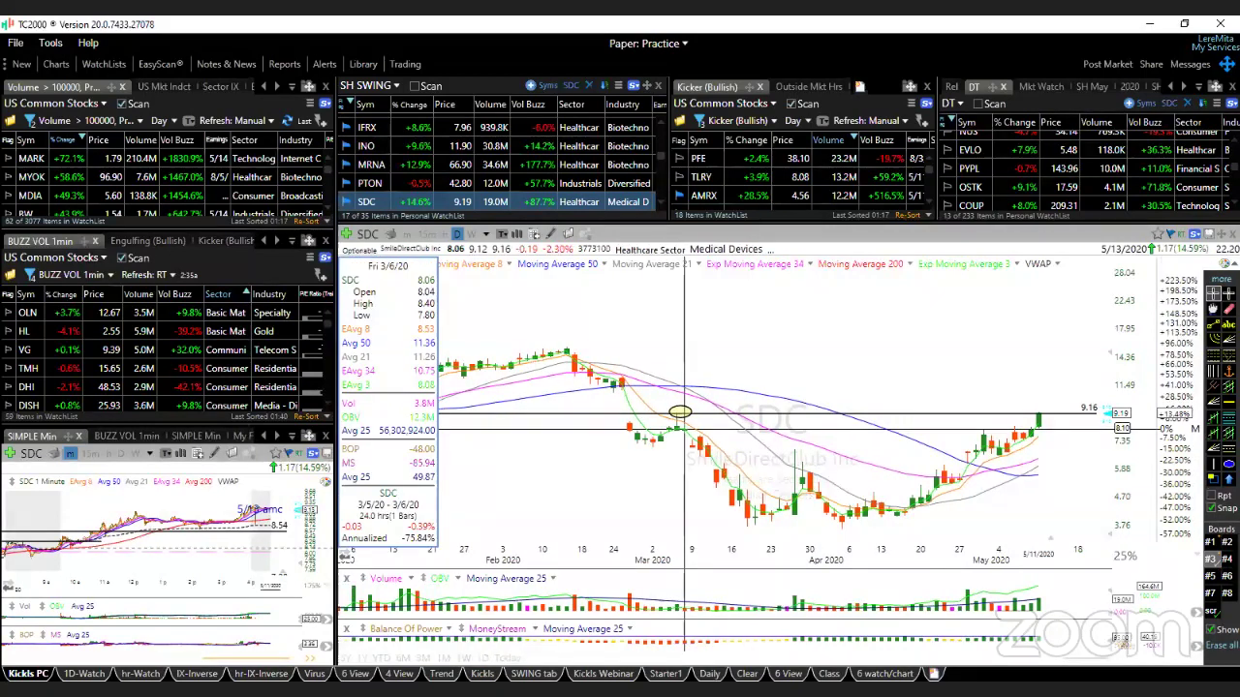
pyautogui.press('Left')
pyautogui.click(709, 438)
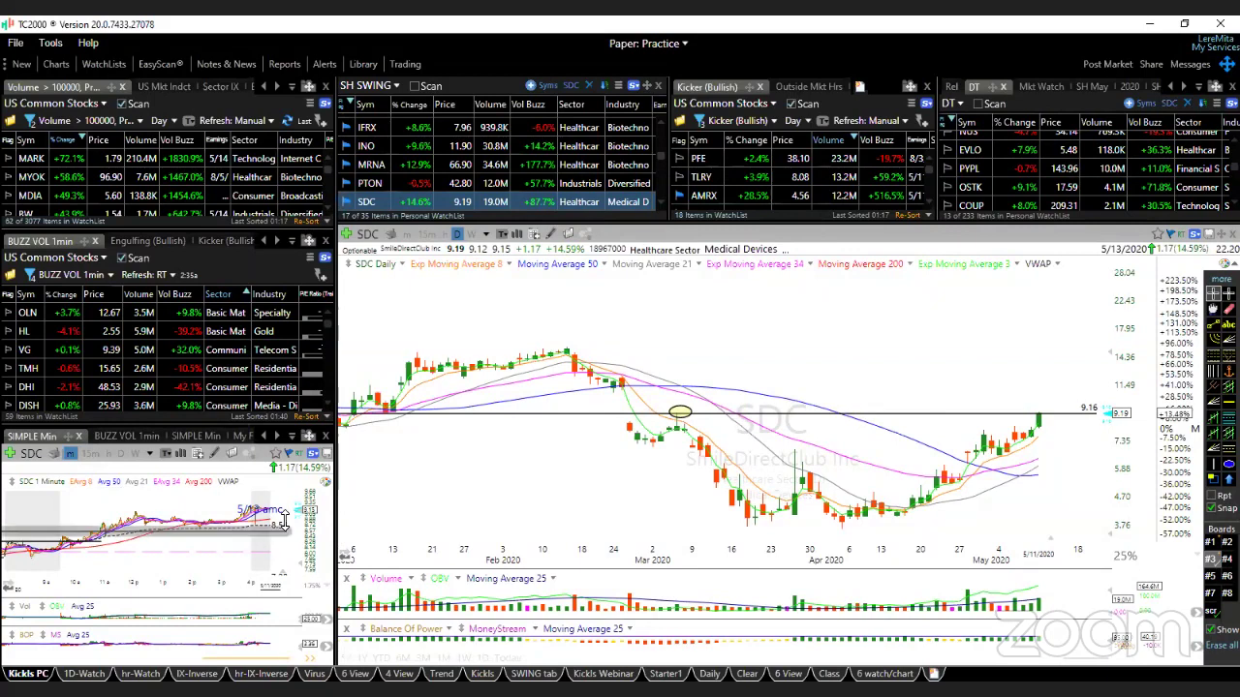
pyautogui.doubleClick(222, 563)
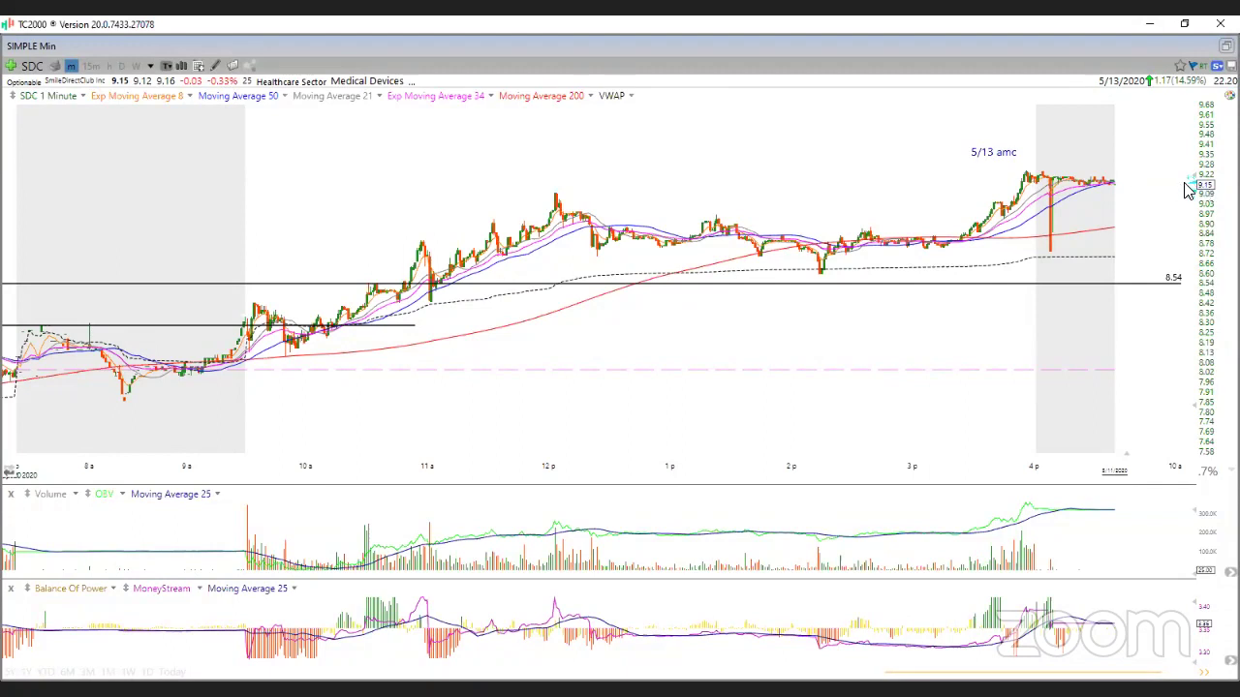
# Step: Restore SDC's 1-minute chart to its pane and check the bar data around 2/20/20
pyautogui.doubleClick(1187, 189)
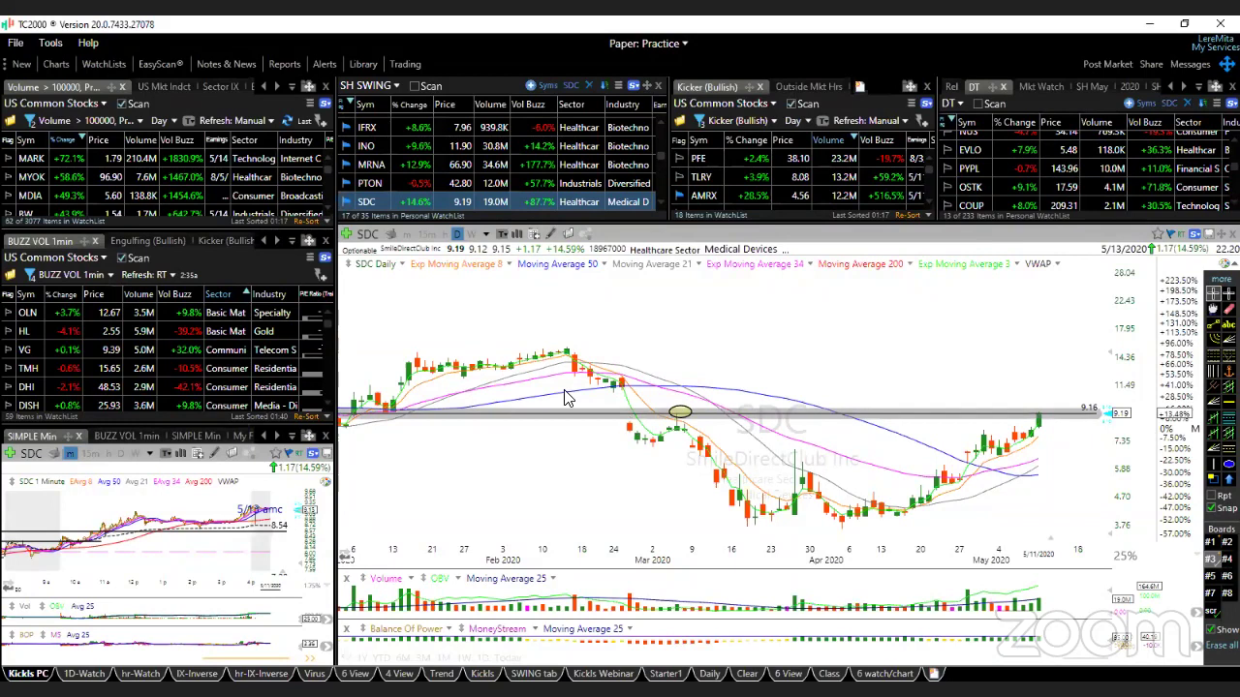
pyautogui.moveTo(601, 395); pyautogui.dragTo(598, 395)
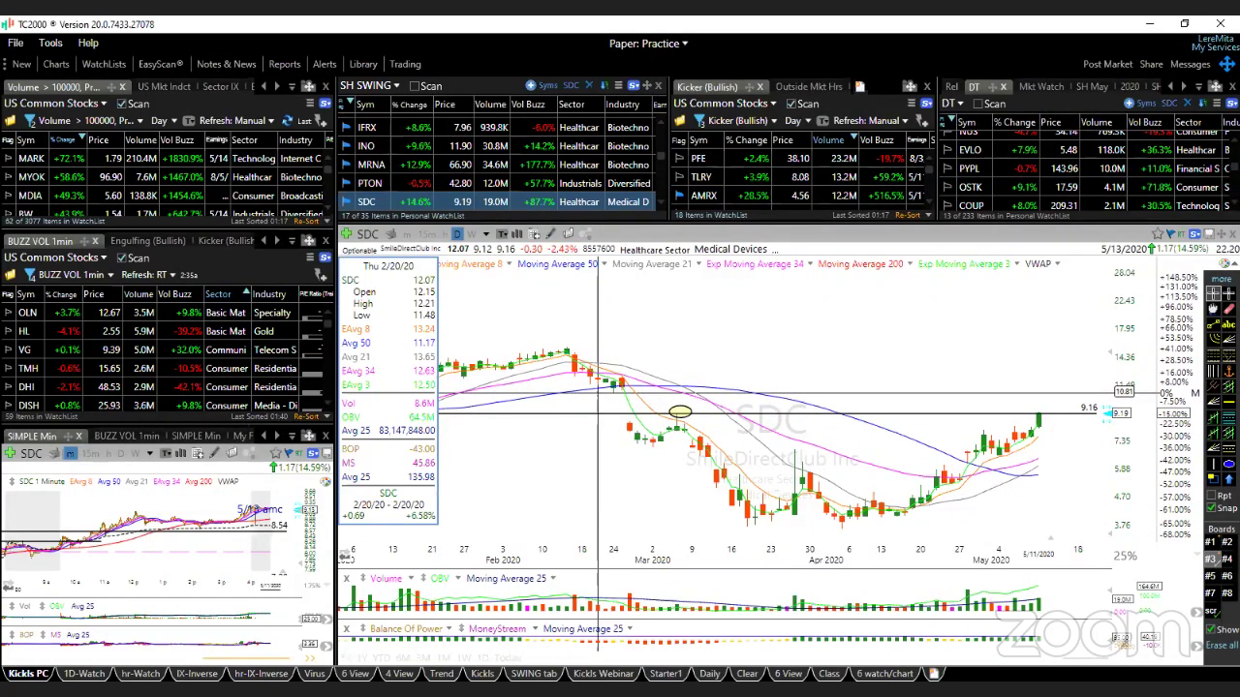
pyautogui.moveTo(598, 392); pyautogui.dragTo(598, 393)
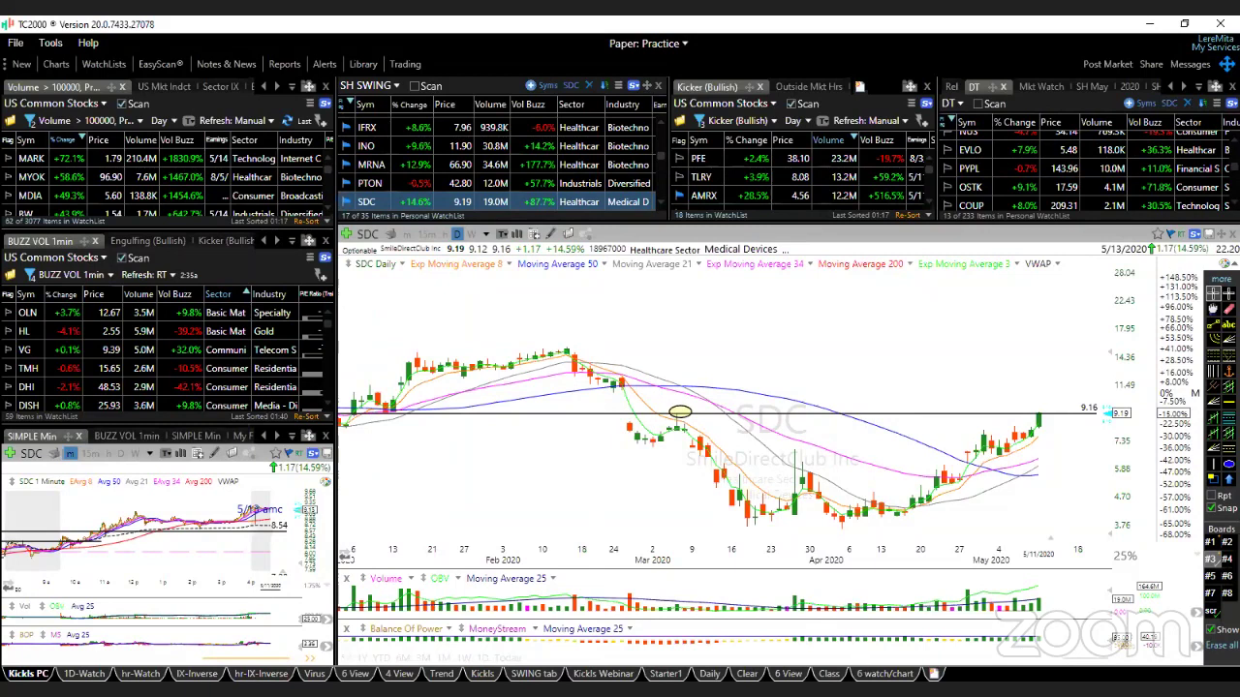
# Step: Bring back SDC's saved trendlines and levels, zoom into recent bars, then move to WORK
pyautogui.click(1210, 542)
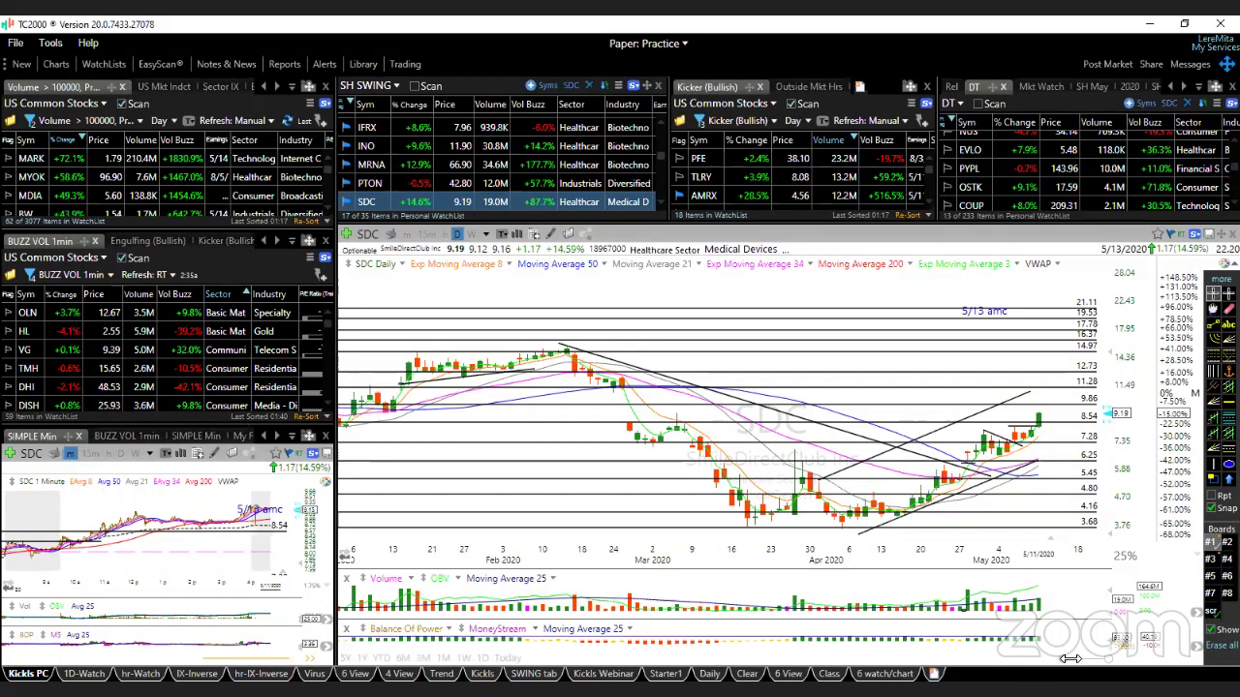
pyautogui.scroll(2, 1078, 658)
pyautogui.scroll(2, 1078, 659)
pyautogui.scroll(2, 1090, 656)
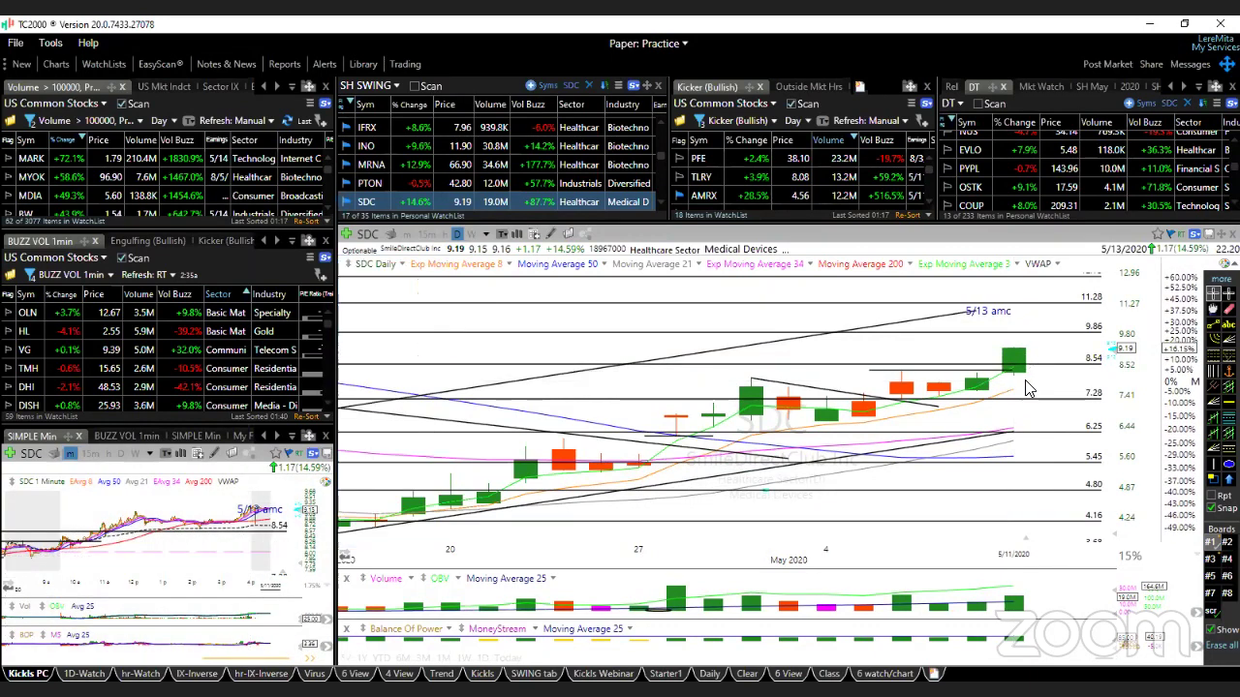
pyautogui.press('Down')
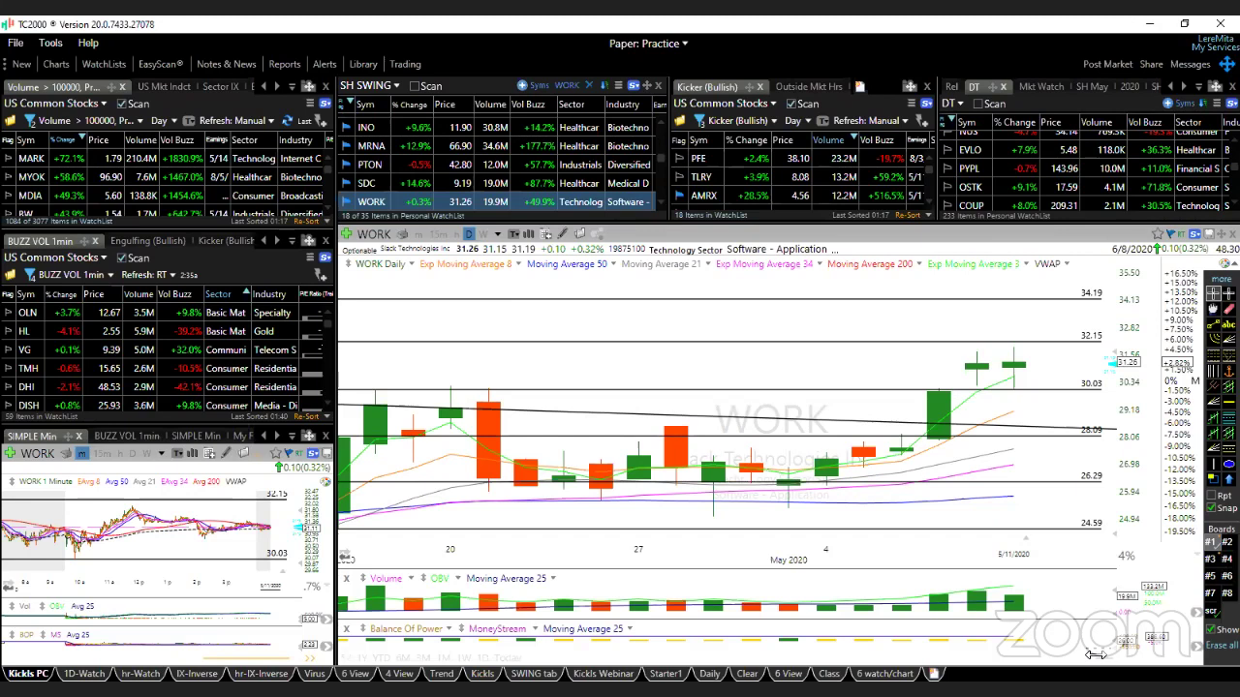
# Step: Zoom WORK's daily chart out and back in, then show only the 30.54 line
pyautogui.scroll(-3, 1086, 656)
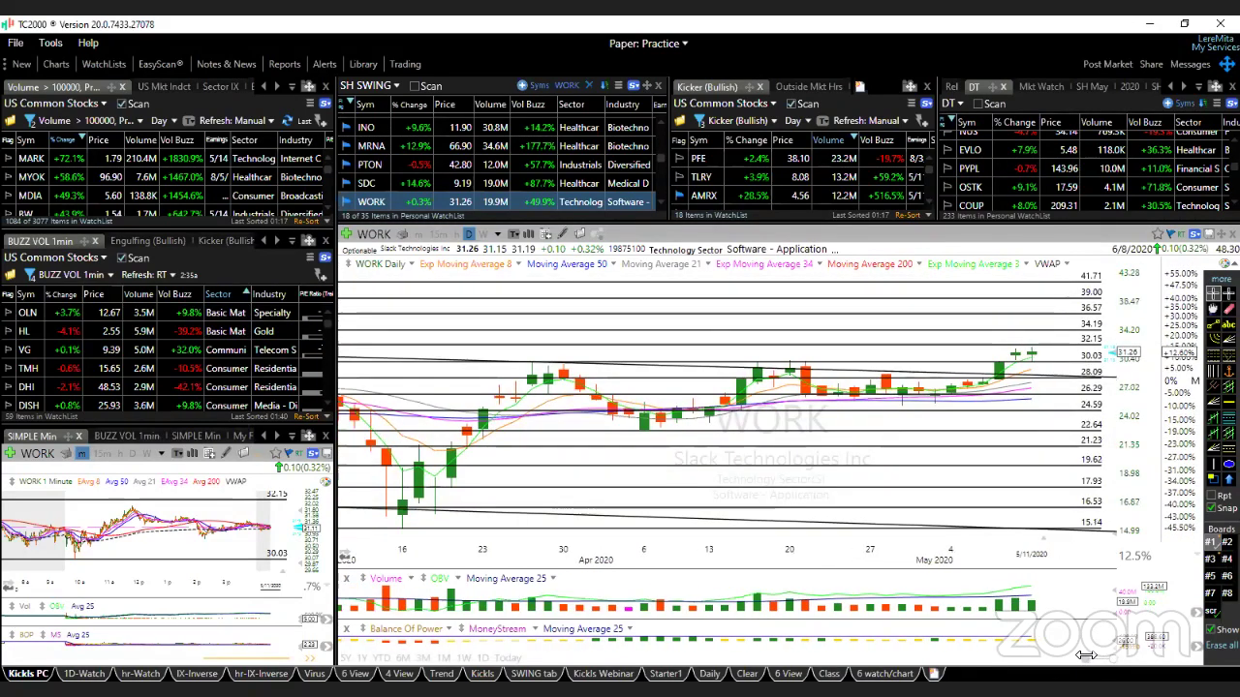
pyautogui.scroll(4, 1097, 656)
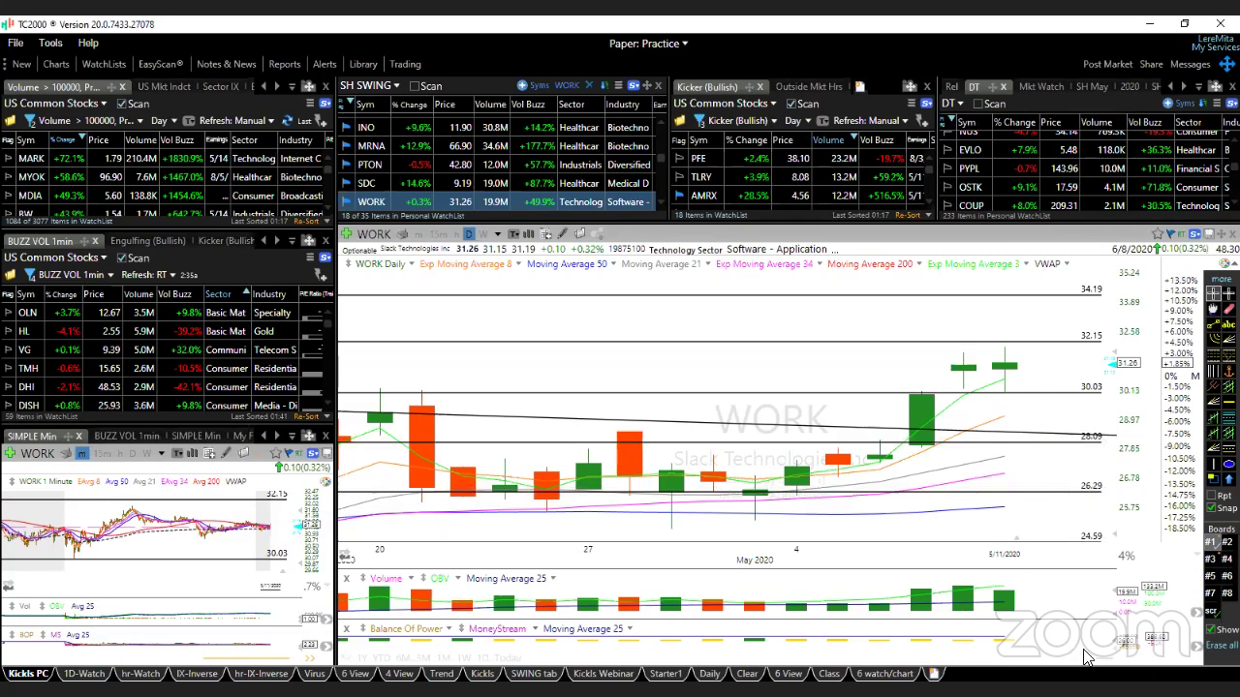
pyautogui.click(1210, 559)
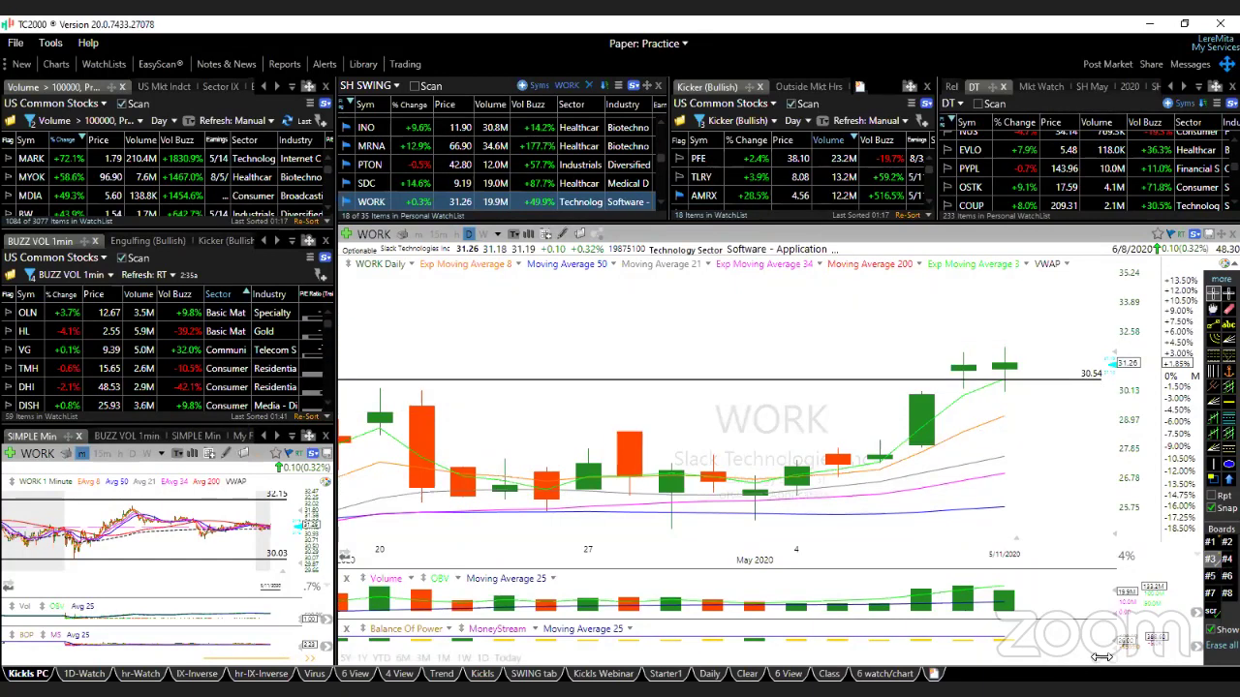
# Step: Zoom WORK's chart to January–May 2020, comparing saved levels with the 30.54-only view
pyautogui.moveTo(1103, 658); pyautogui.dragTo(1005, 655)
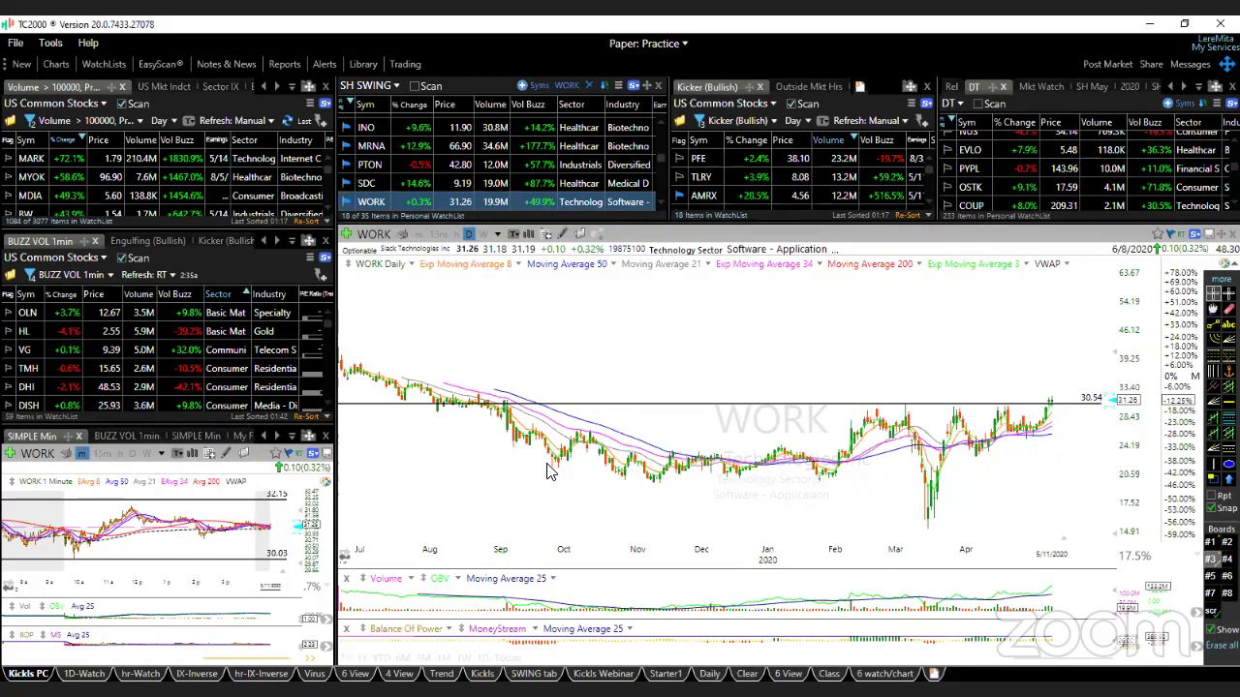
pyautogui.click(1033, 401)
pyautogui.moveTo(1007, 667); pyautogui.dragTo(1063, 655)
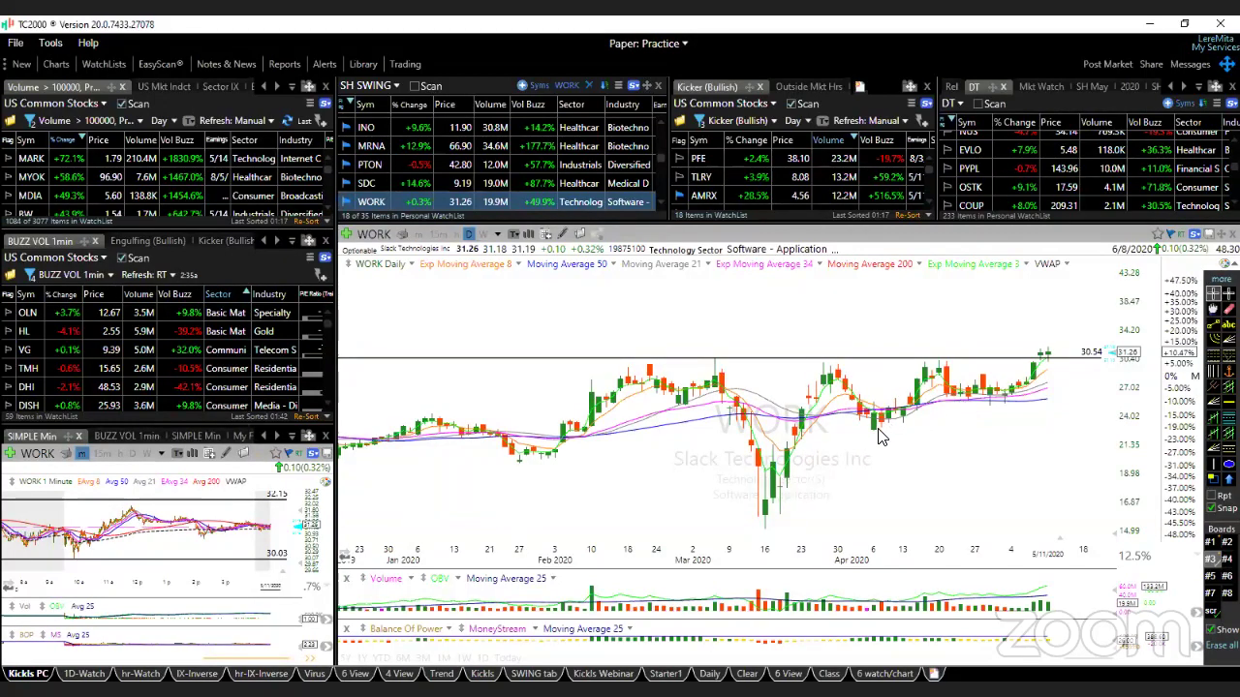
pyautogui.click(1208, 545)
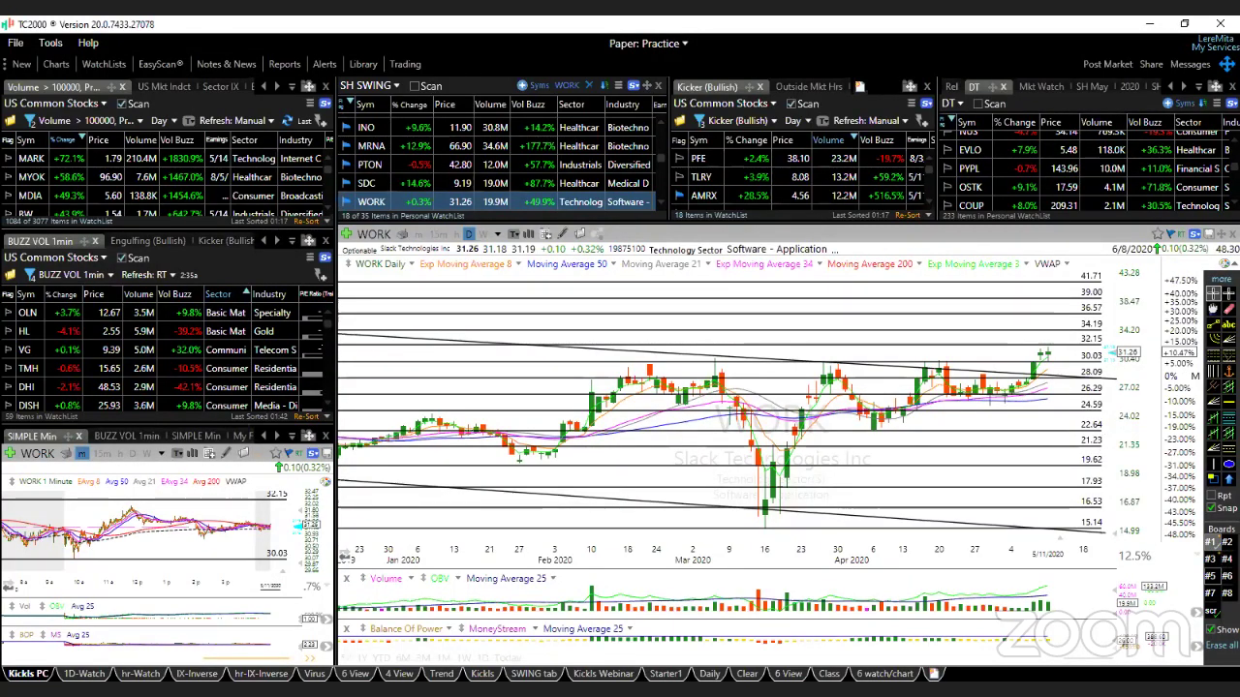
pyautogui.click(1208, 559)
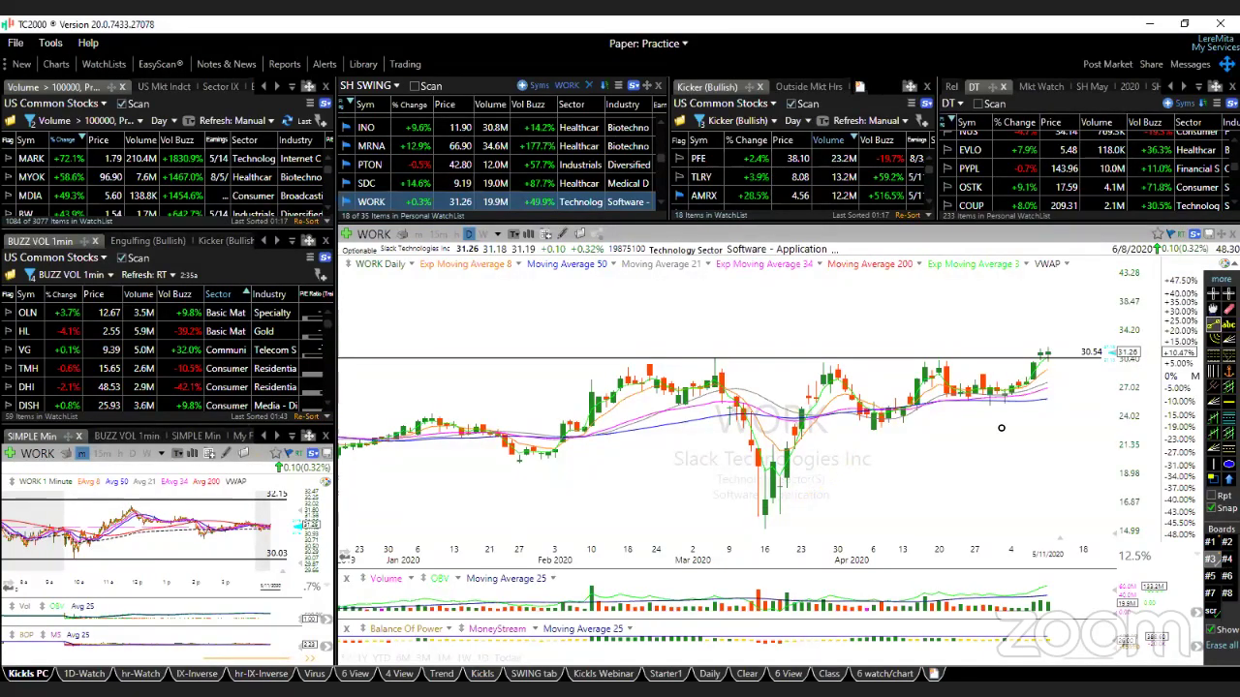
# Step: Draw a rising trendline under WORK's recent lows, then restore its saved trendlines and levels
pyautogui.moveTo(839, 444); pyautogui.dragTo(1106, 356)
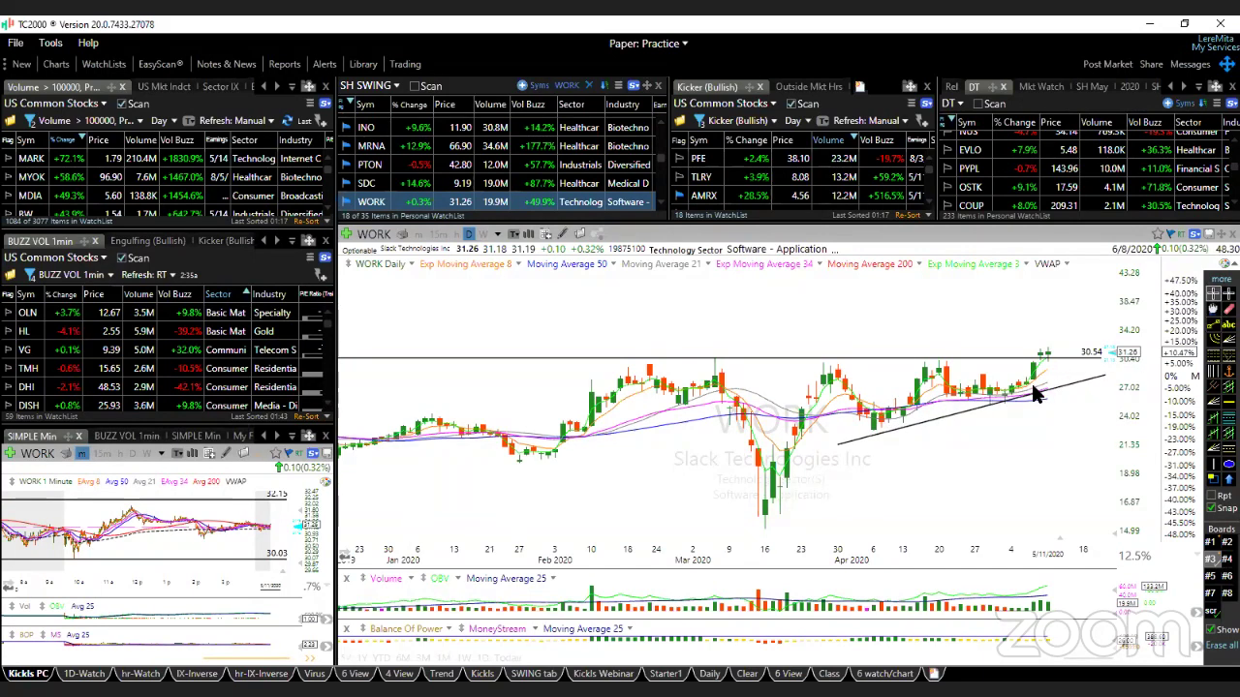
pyautogui.moveTo(1035, 392); pyautogui.dragTo(1056, 392)
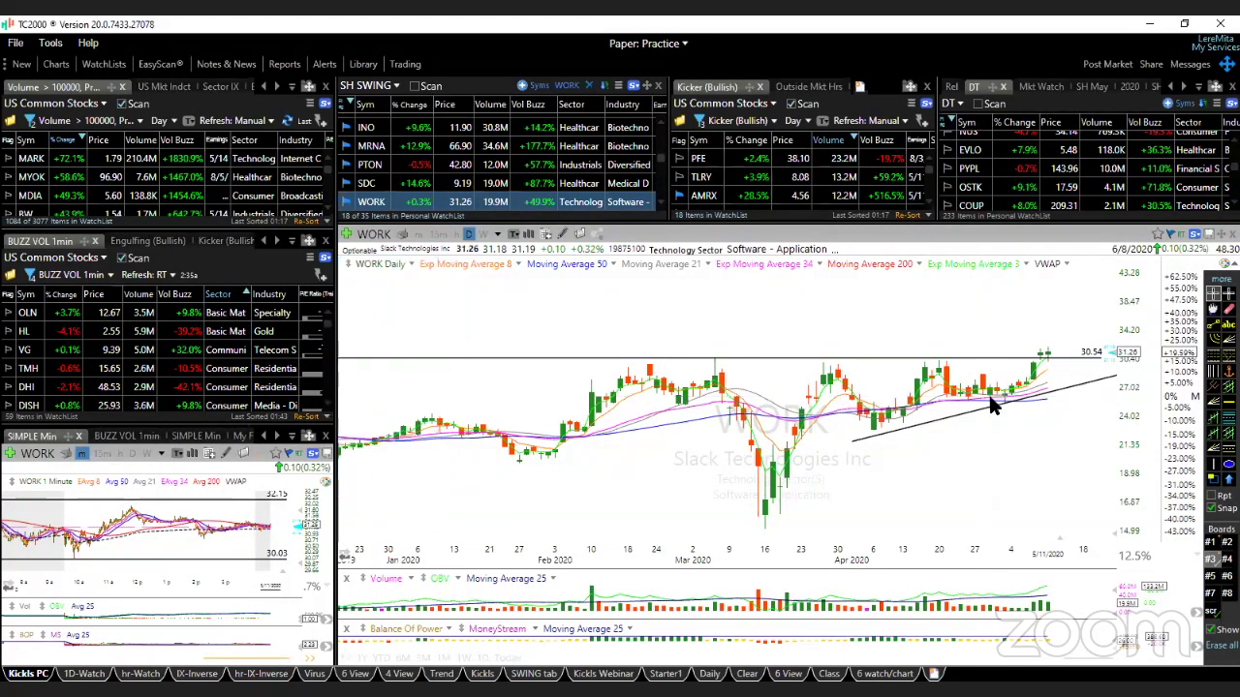
pyautogui.click(1018, 400)
pyautogui.click(1213, 465)
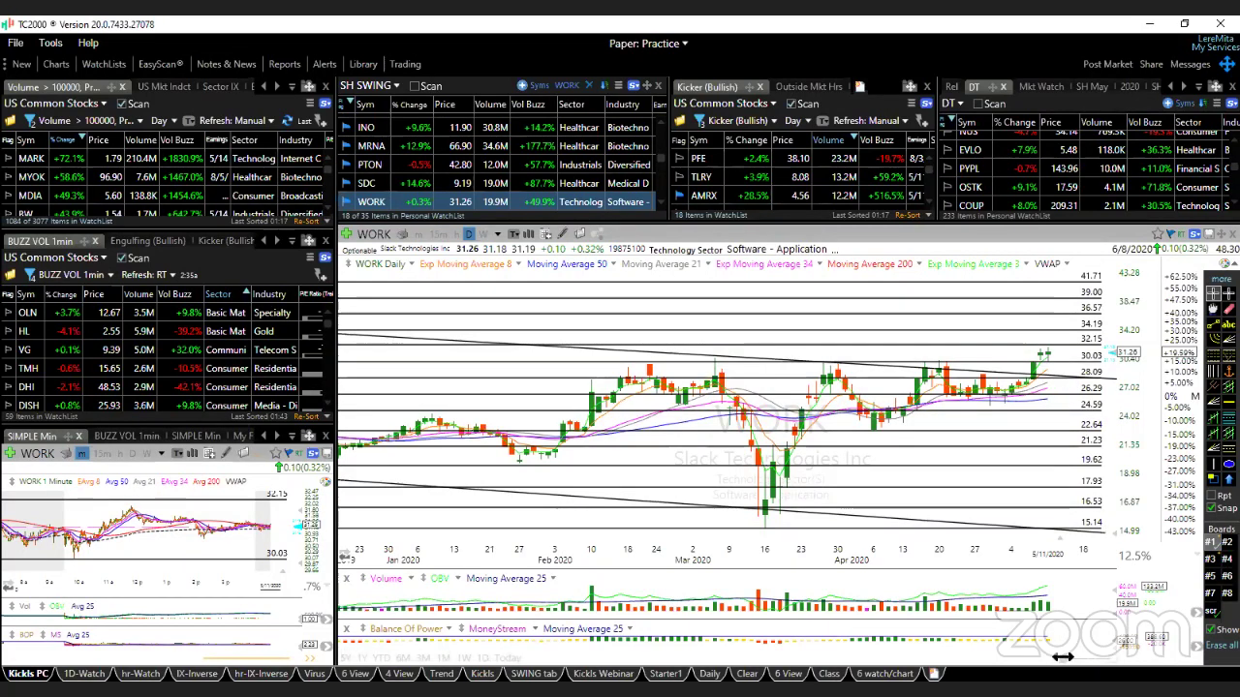
# Step: Zoom WORK into its last few May sessions and compress the price scale up to 39.00
pyautogui.moveTo(1056, 656); pyautogui.dragTo(1102, 659)
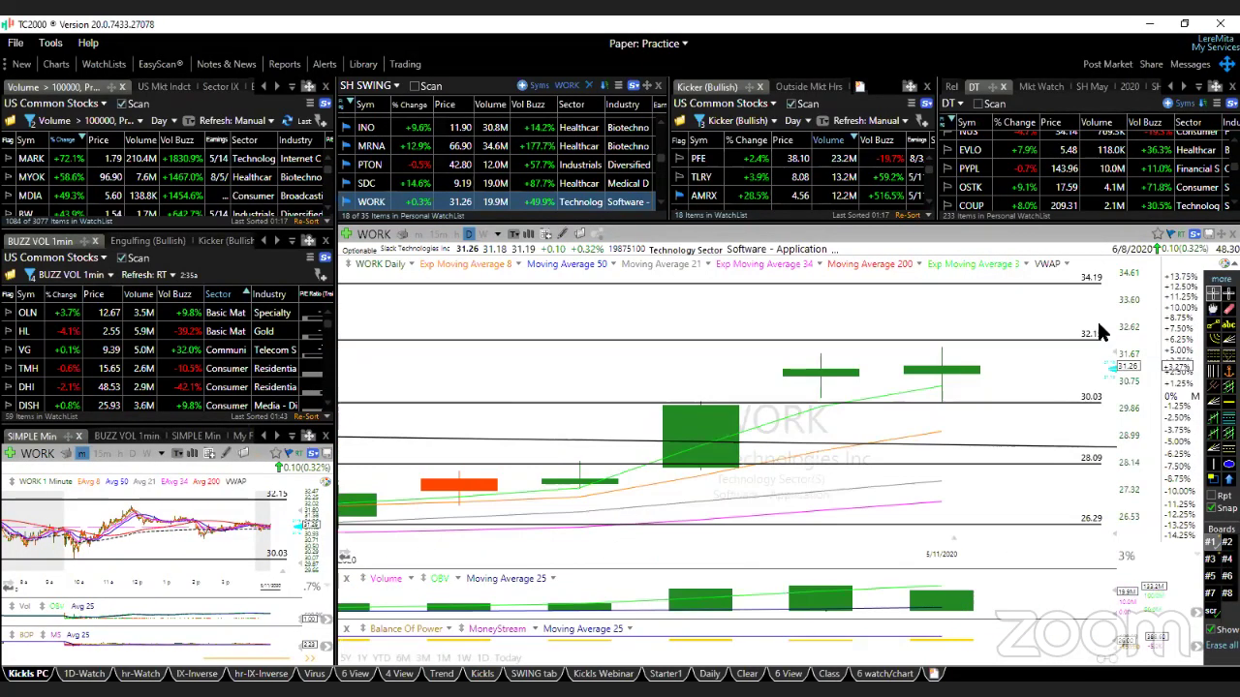
pyautogui.moveTo(1114, 358); pyautogui.dragTo(1116, 412)
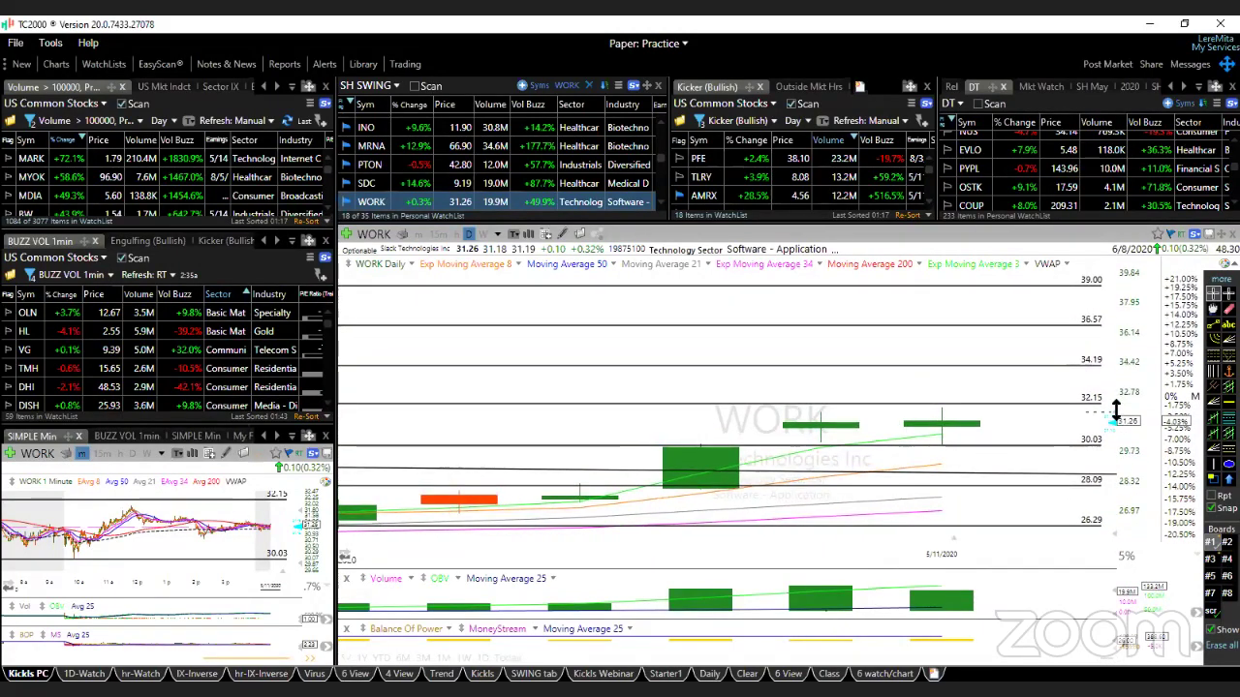